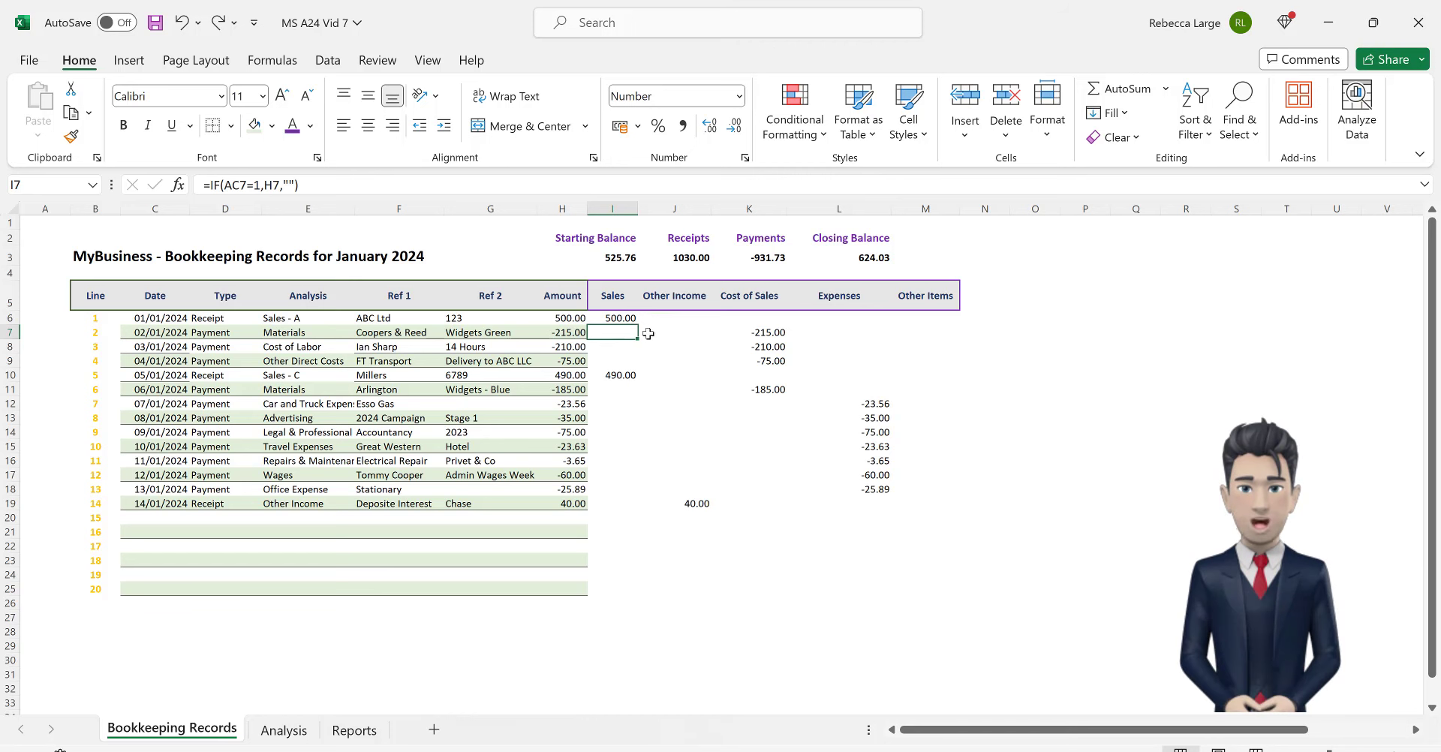
# Step: Apply a Bottom Border from the Borders list to analysis cells I7:M7
pyautogui.moveTo(647, 333); pyautogui.dragTo(920, 335)
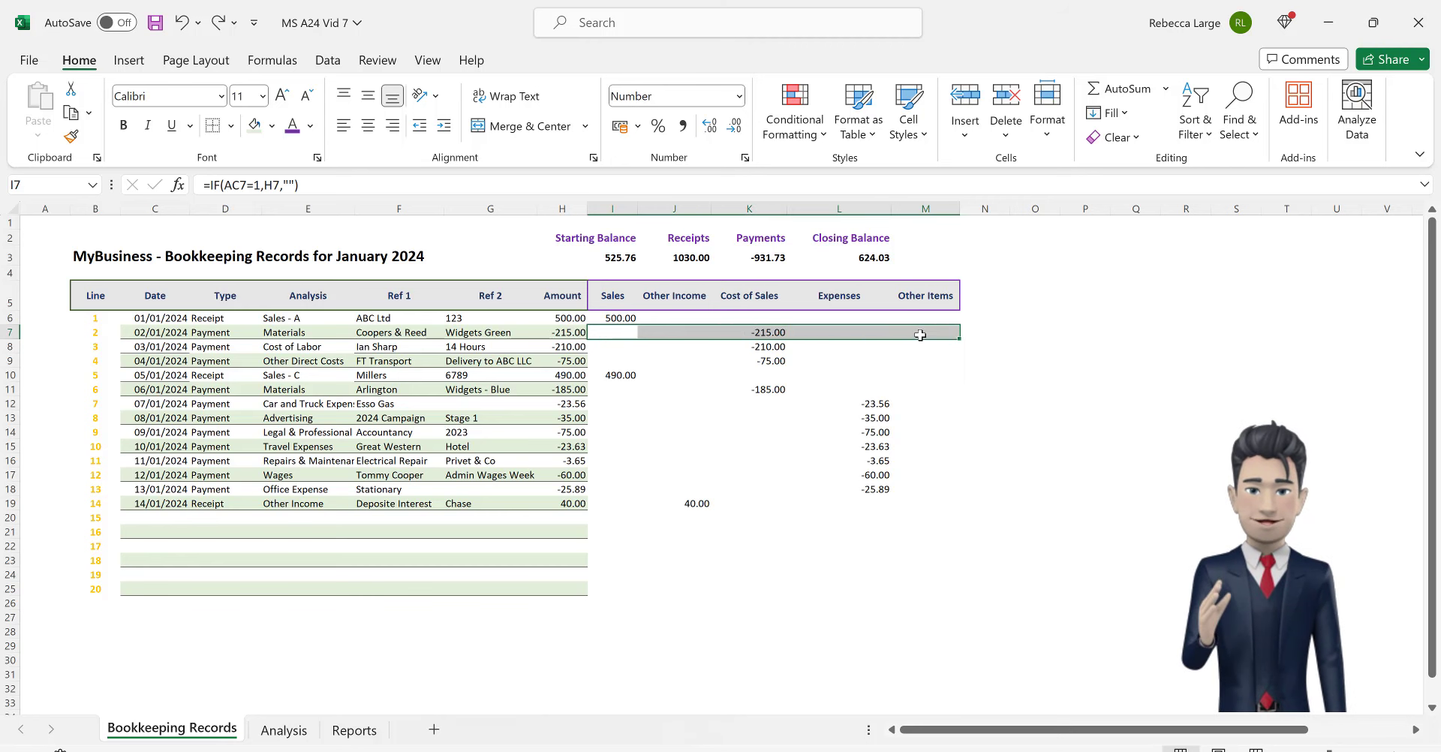
pyautogui.click(232, 126)
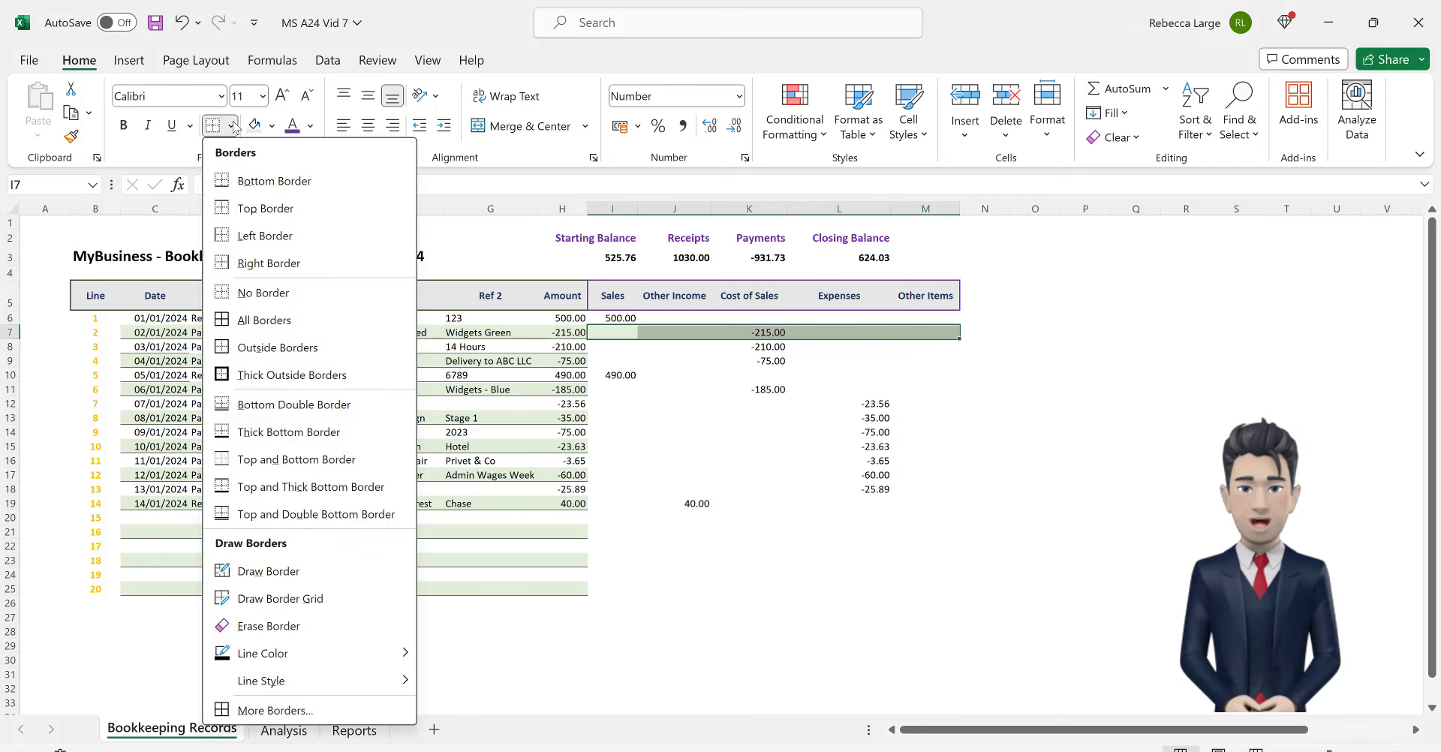
pyautogui.click(250, 181)
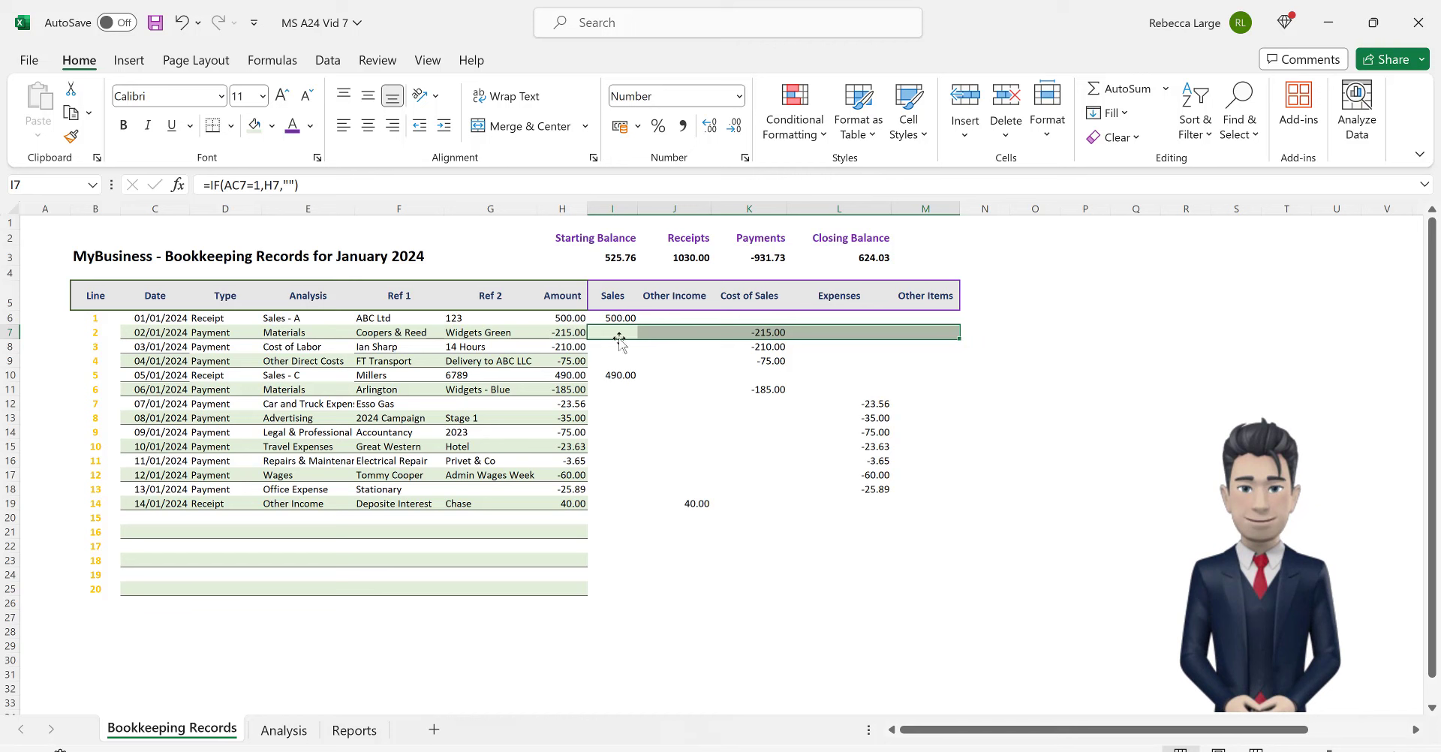
# Step: Use Format Painter to copy the I6:M7 banding and borders onto I8:M25
pyautogui.moveTo(615, 318); pyautogui.dragTo(919, 328)
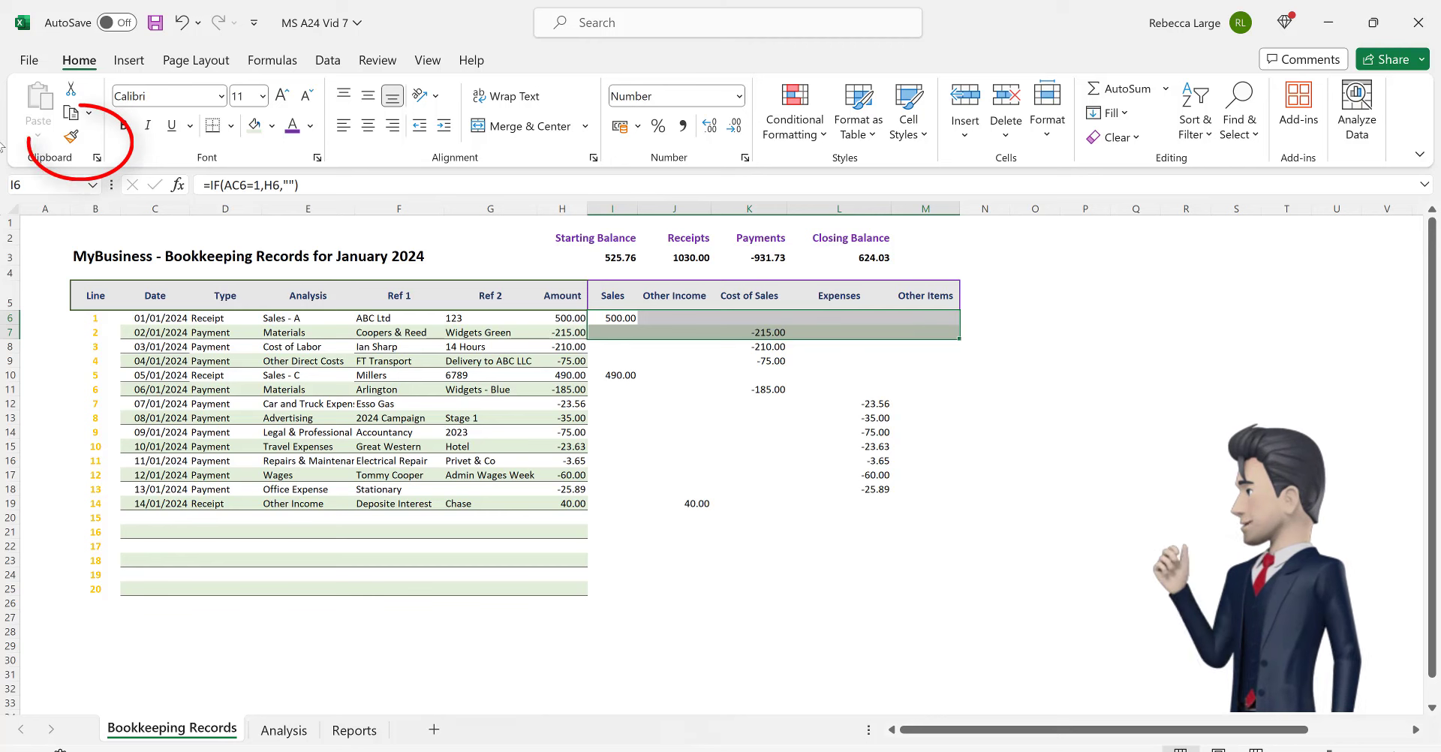
pyautogui.click(71, 136)
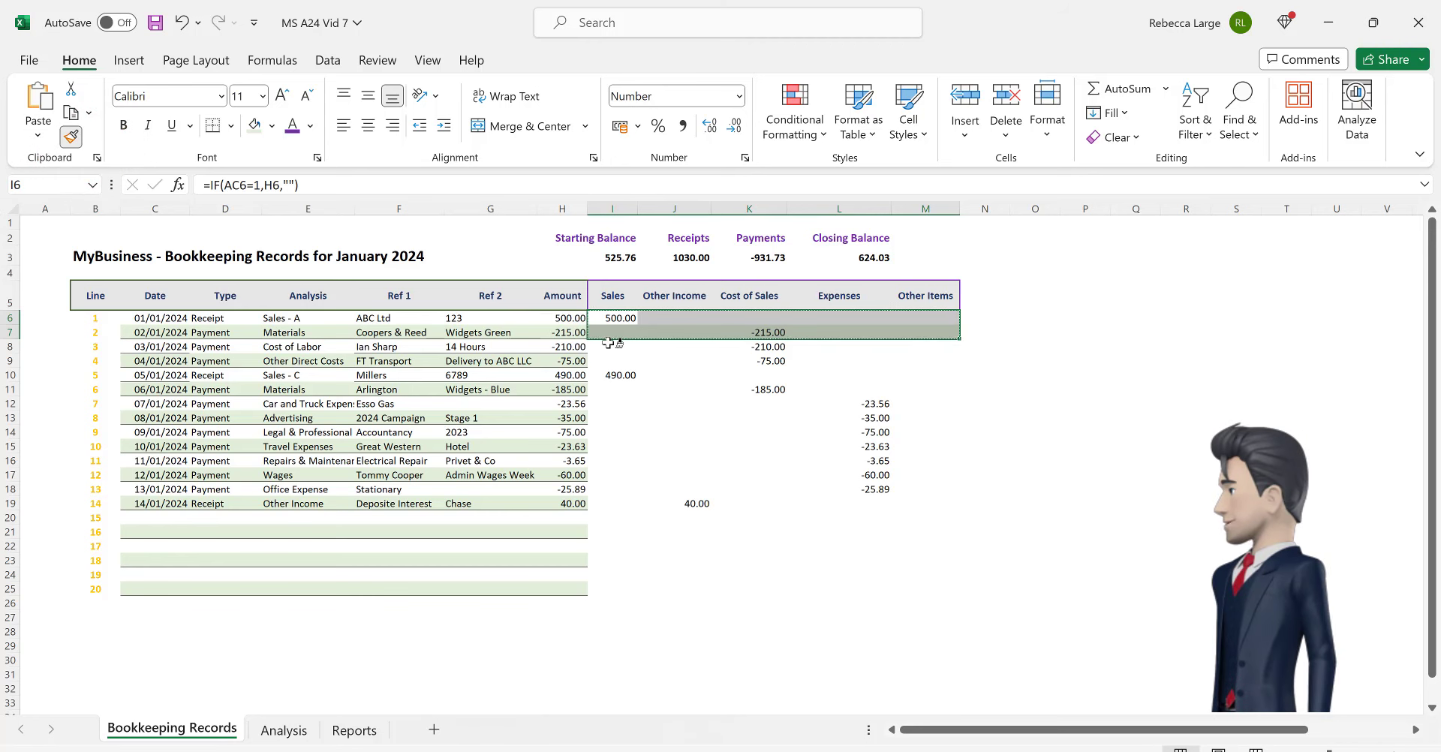
pyautogui.moveTo(607, 345)
pyautogui.mouseDown()
pyautogui.moveTo(795, 408)
pyautogui.moveTo(791, 463)
pyautogui.moveTo(904, 491)
pyautogui.moveTo(923, 569)
pyautogui.moveTo(893, 591)
pyautogui.mouseUp()
pyautogui.click(562, 602)
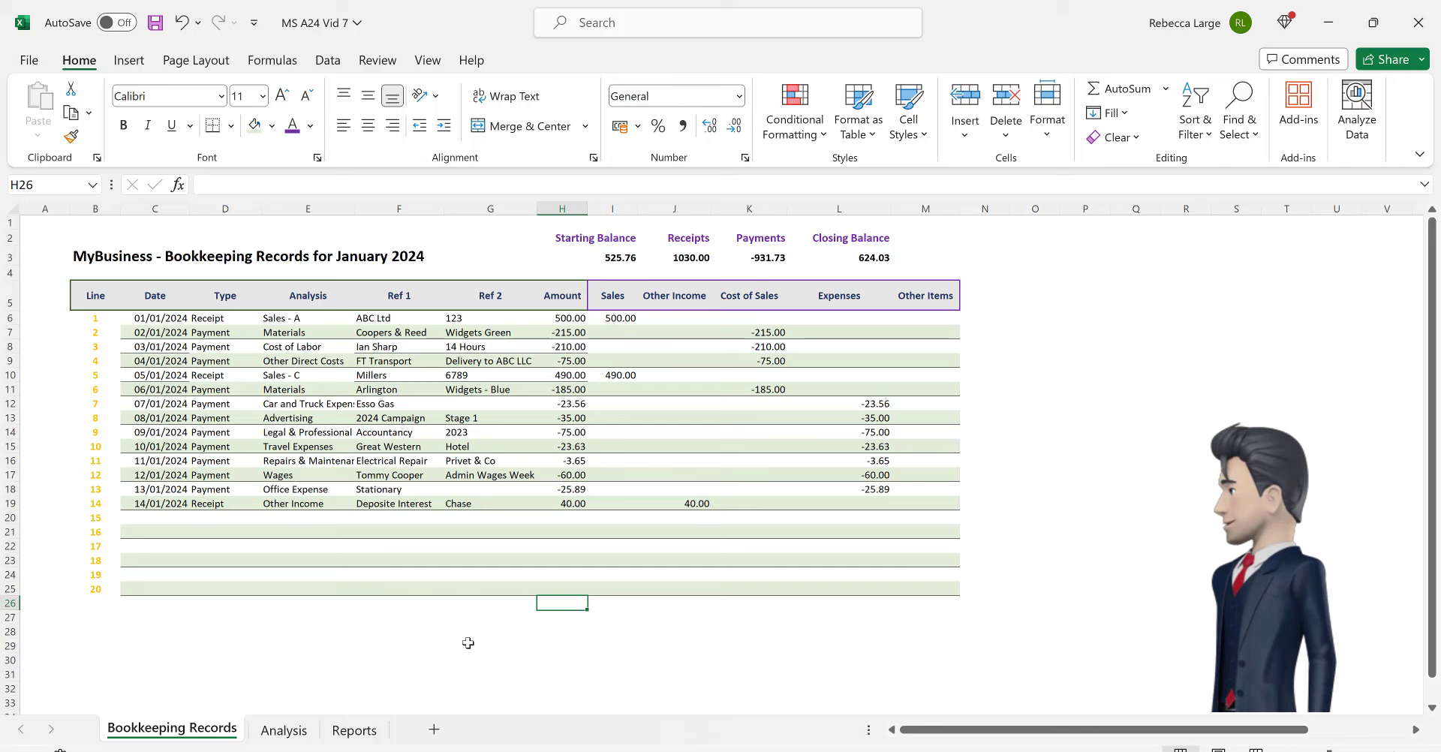
# Step: Enter =SUBTOTAL(9,H6:H25) in H26 so the Amount total reads 98.27
pyautogui.write('=SU')
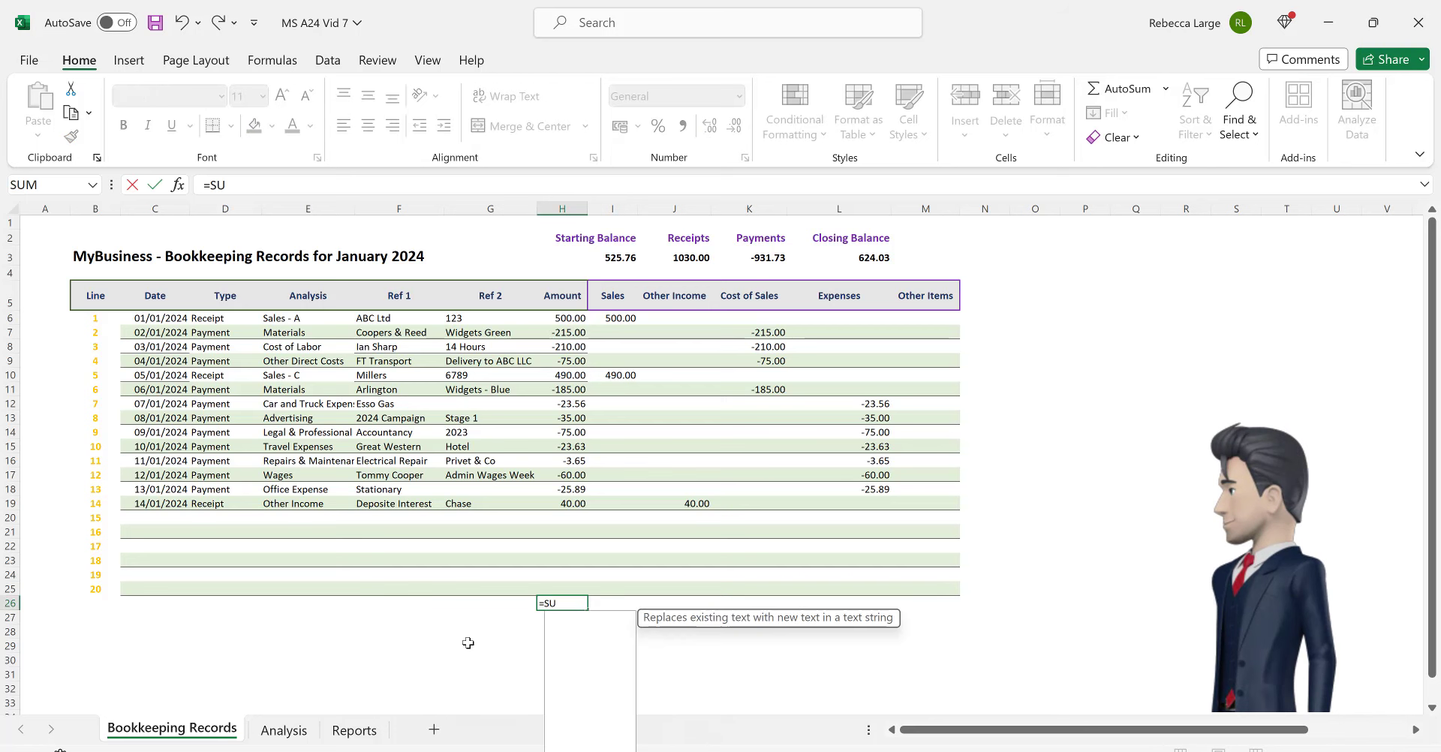
pyautogui.write('BTOTA')
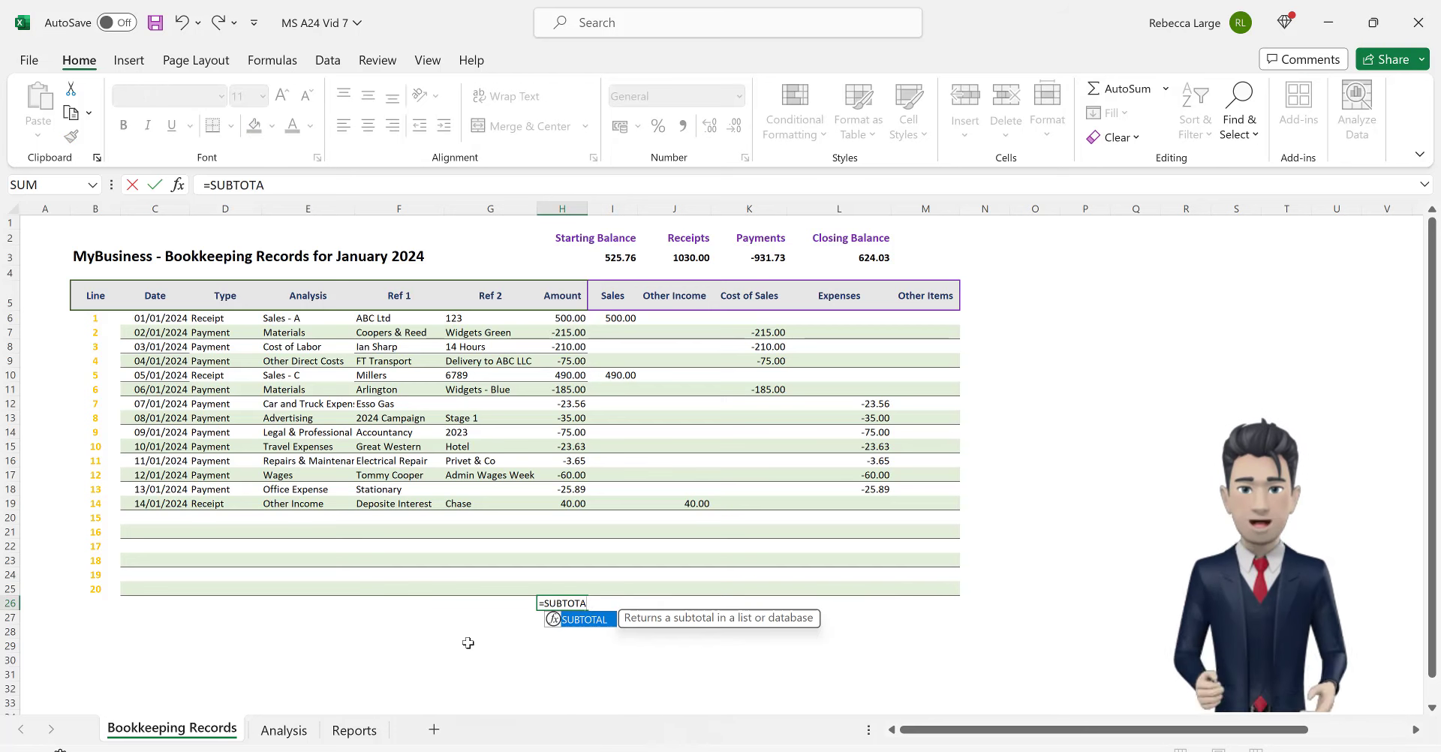
pyautogui.write('L')
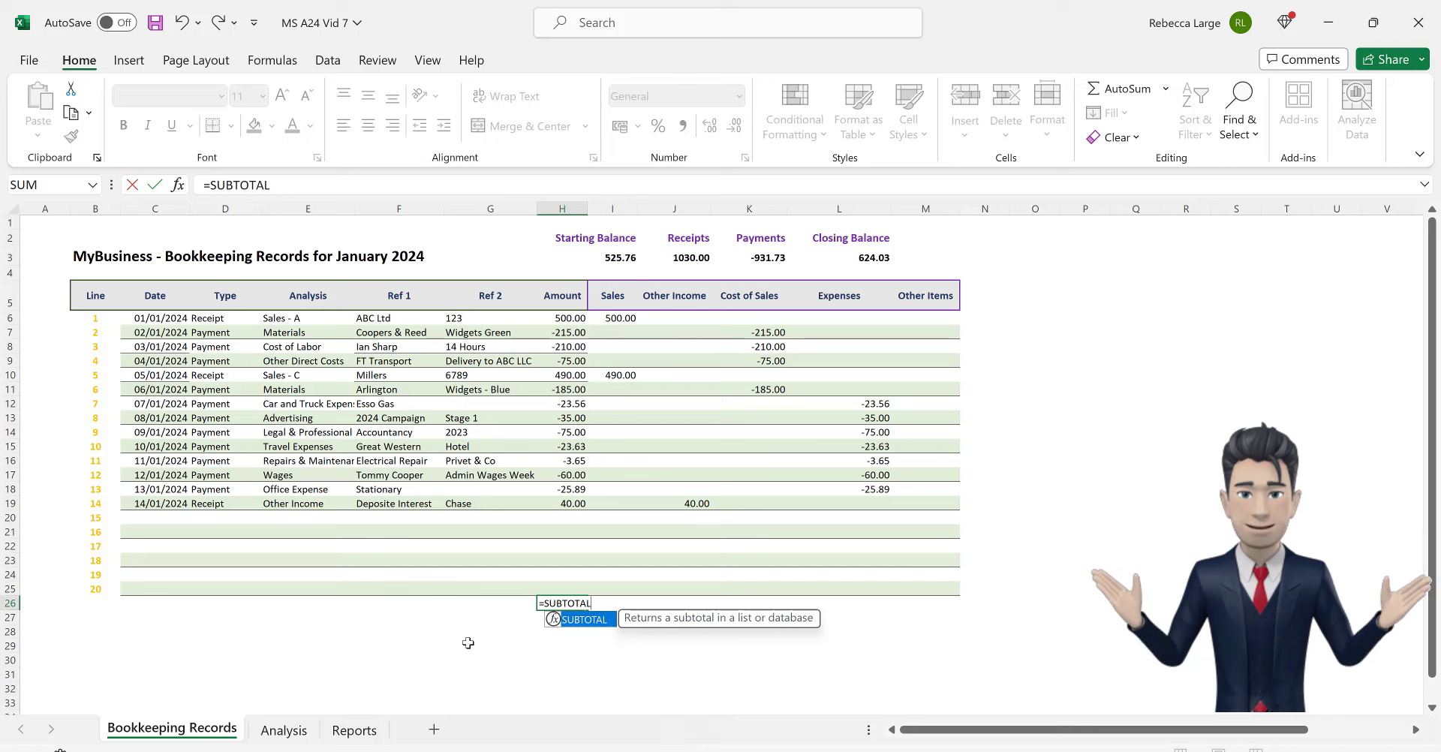
pyautogui.write('(9')
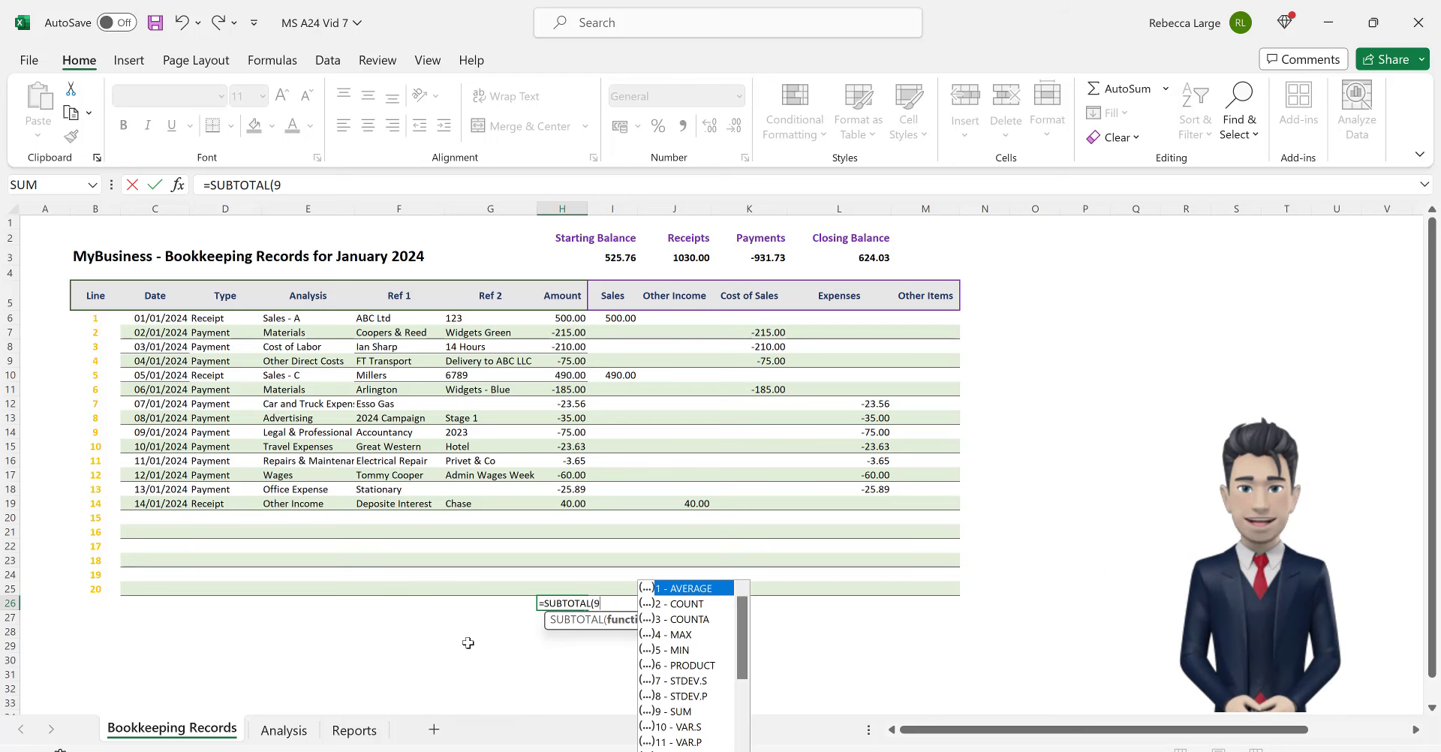
pyautogui.write(',H')
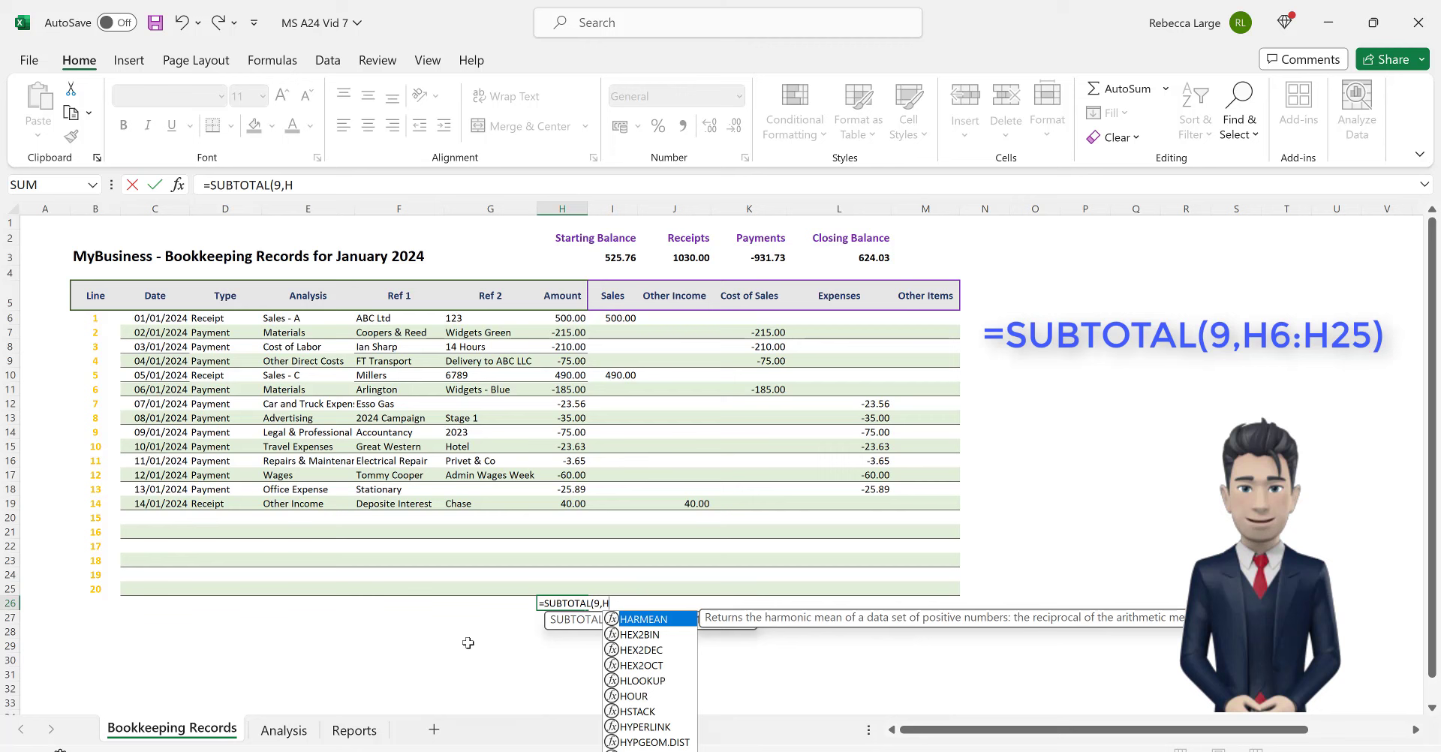
pyautogui.write('6')
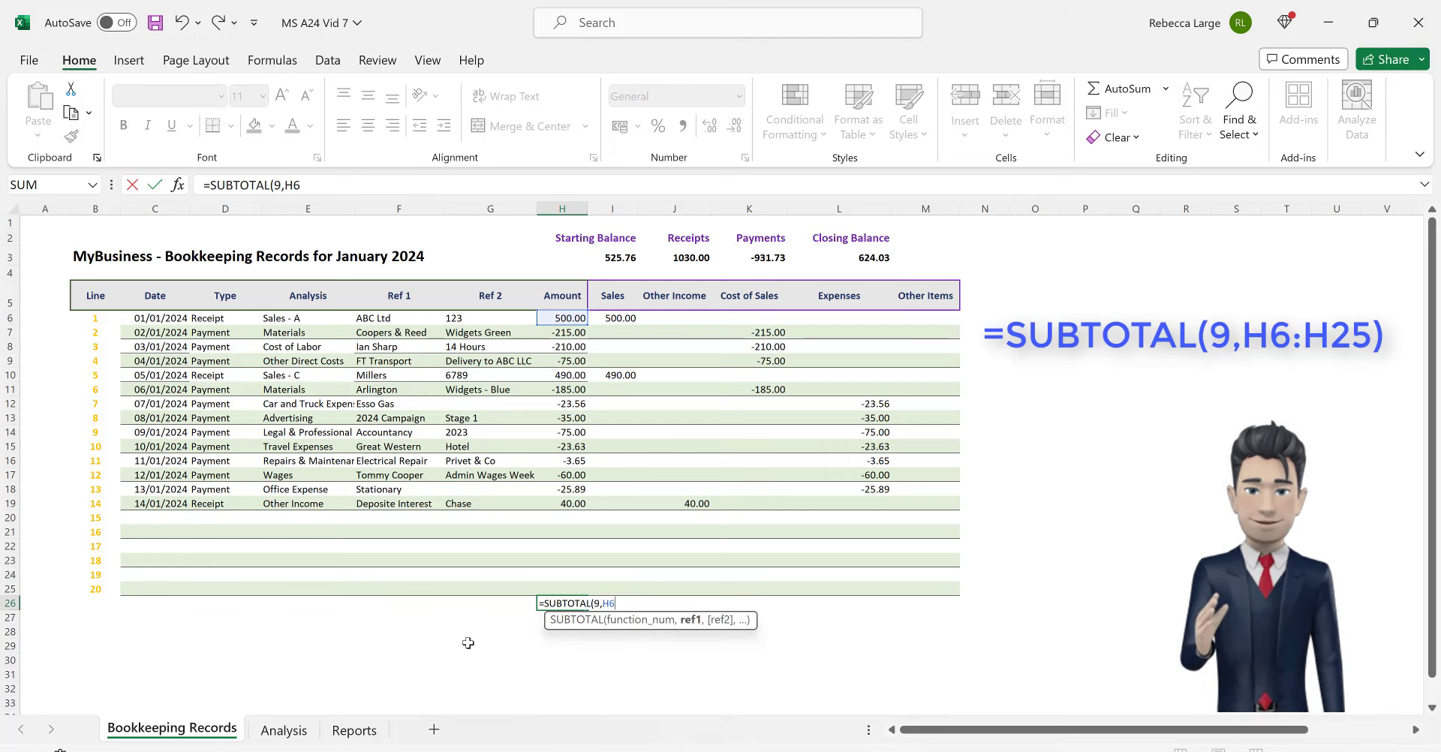
pyautogui.write(':')
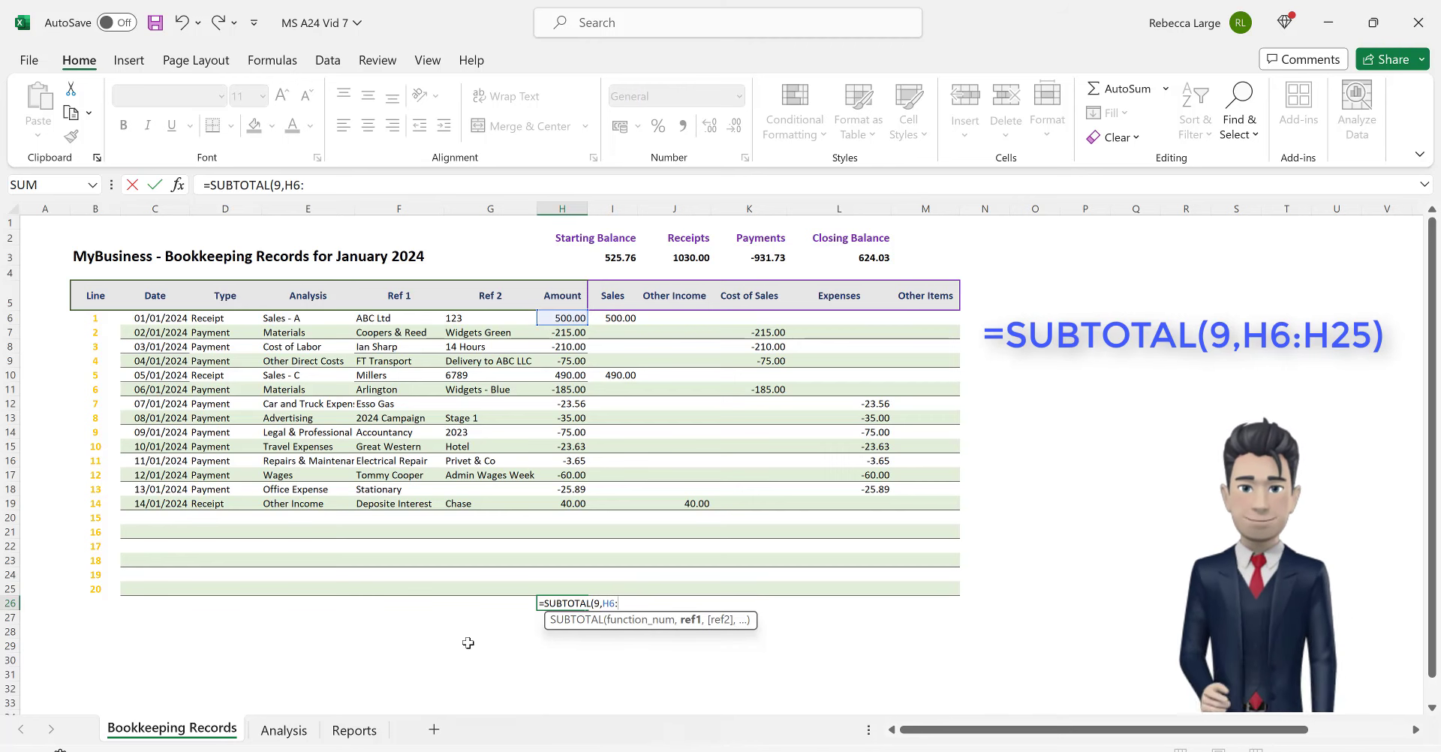
pyautogui.write('H25)')
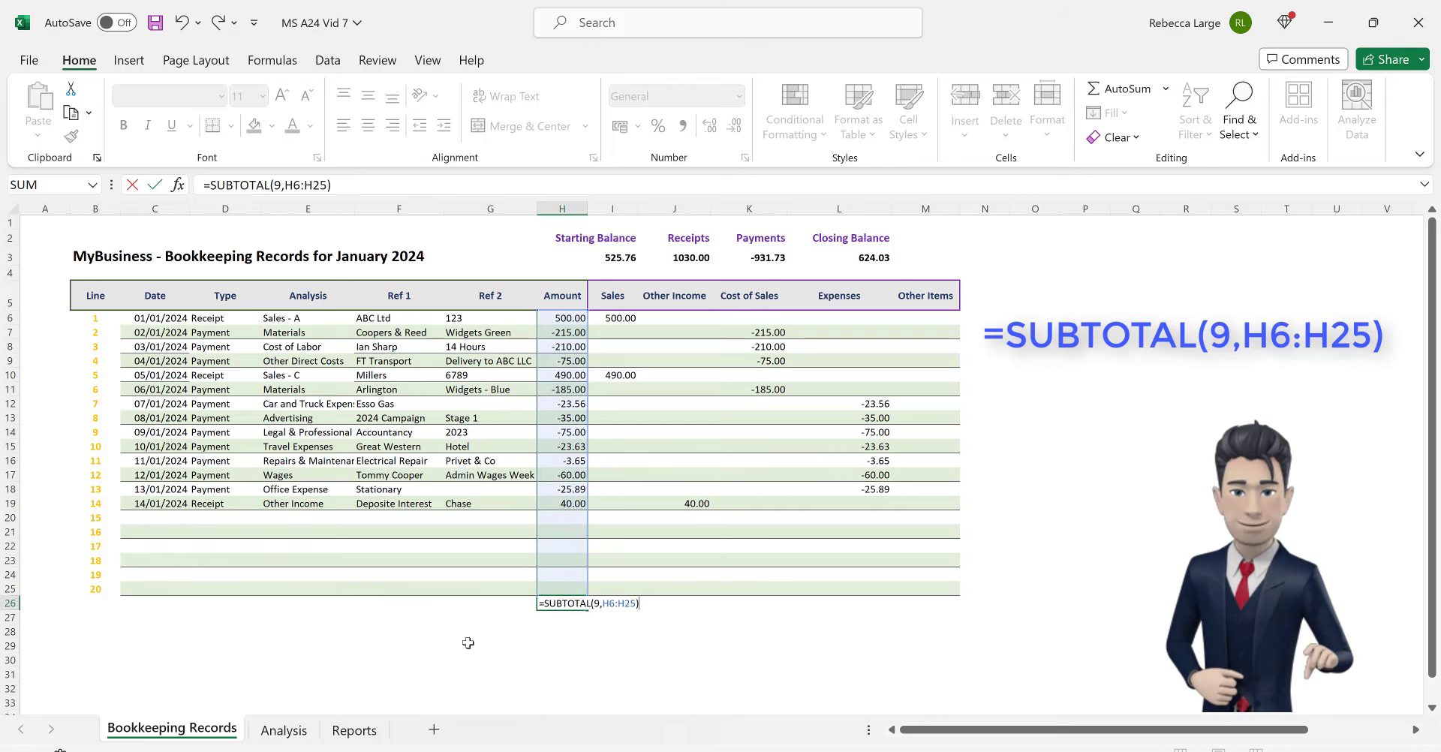
pyautogui.press('Return')
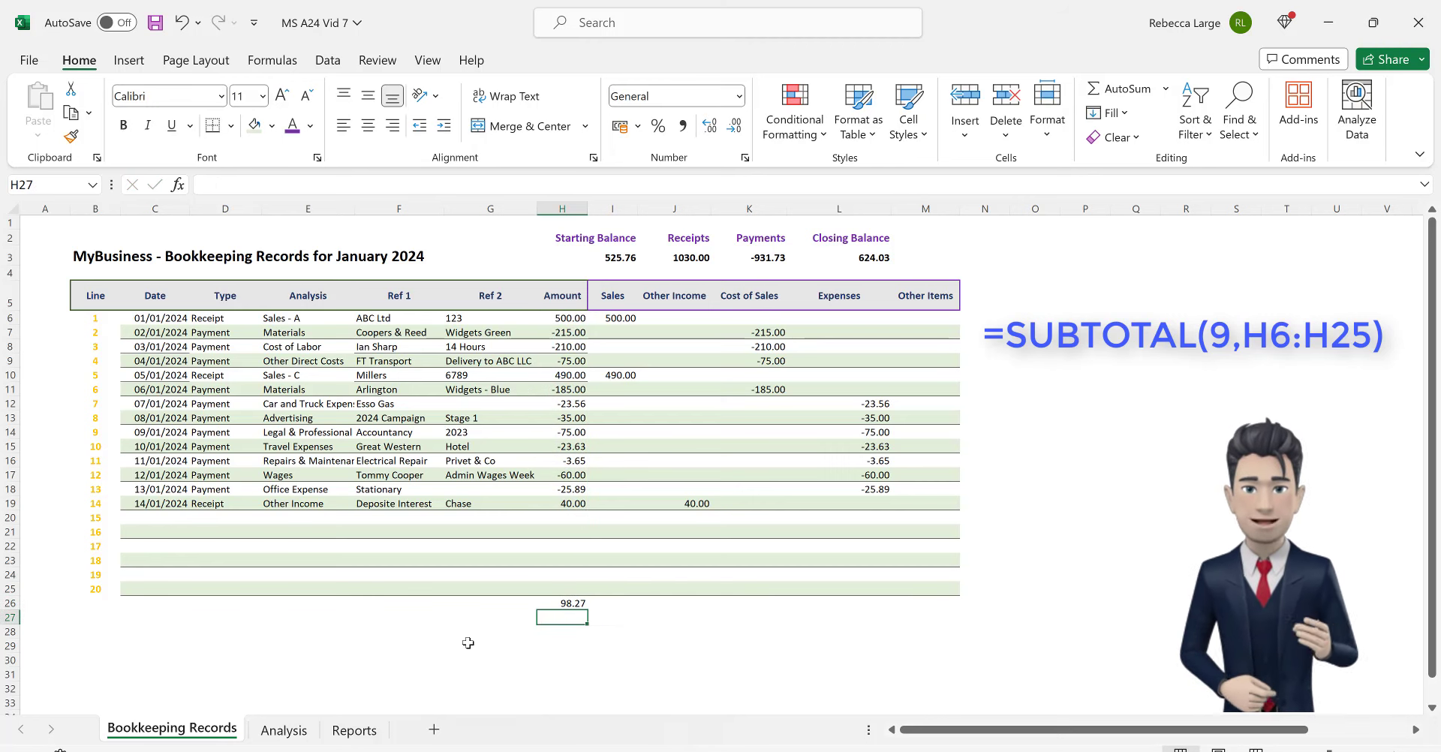
pyautogui.press('Up')
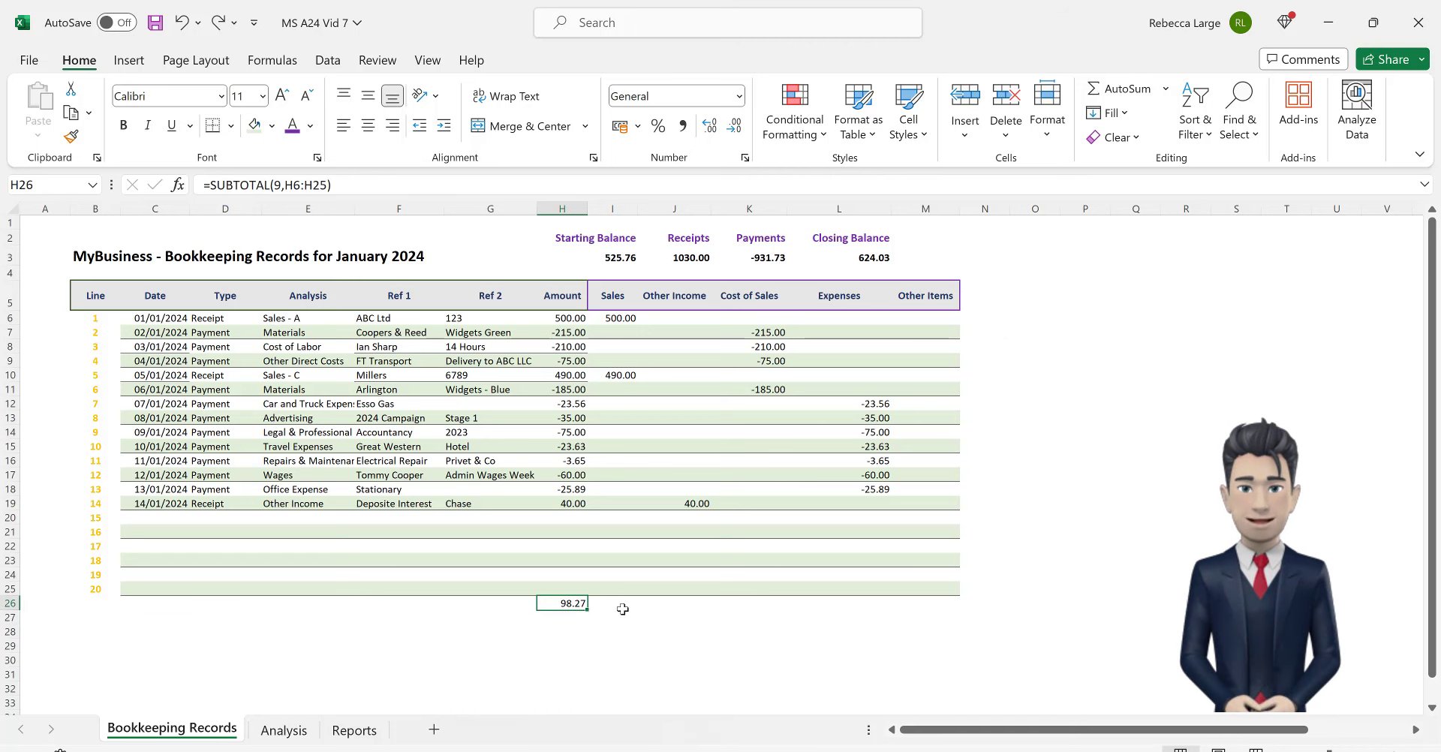
# Step: Enter =SUBTOTAL(9,I6:I25) in I26 and fill it right through M26
pyautogui.click(621, 602)
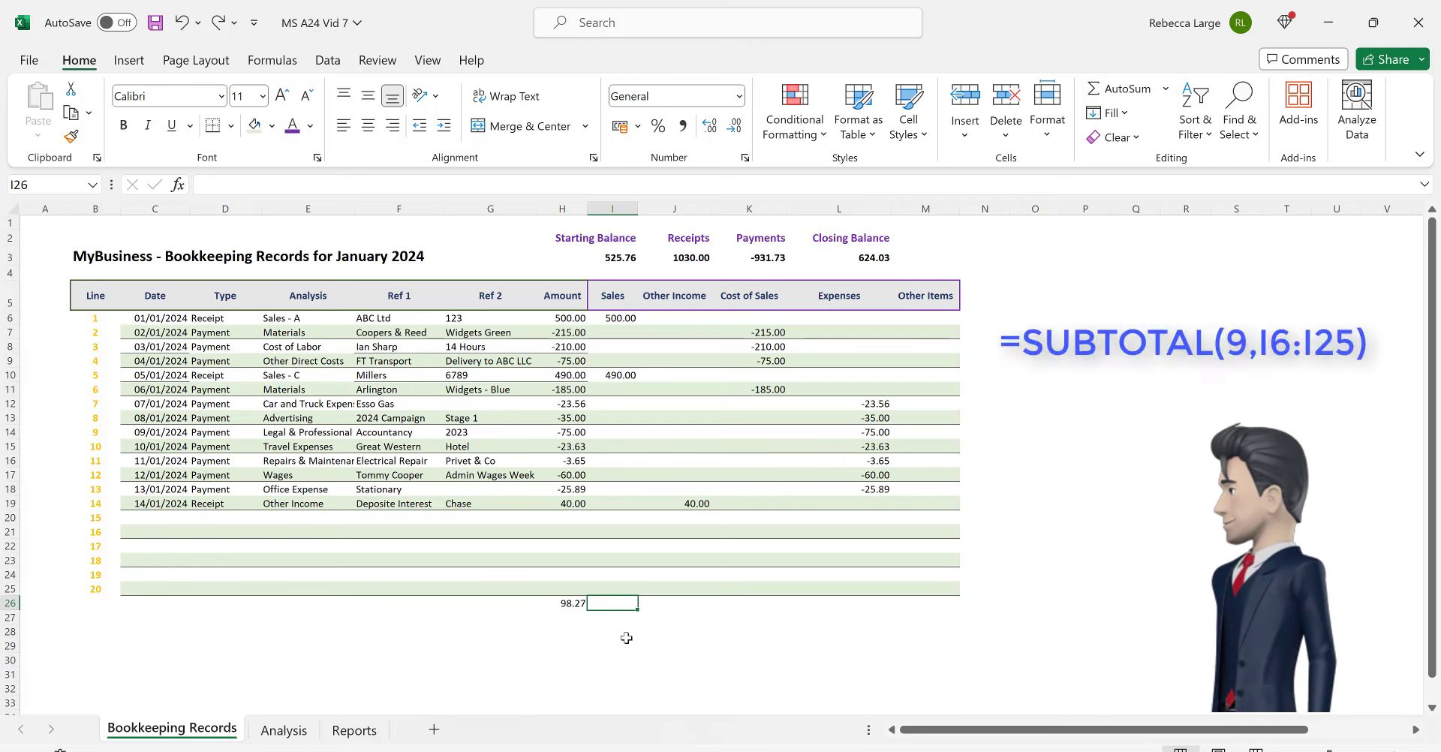
pyautogui.write('=SUBTOT')
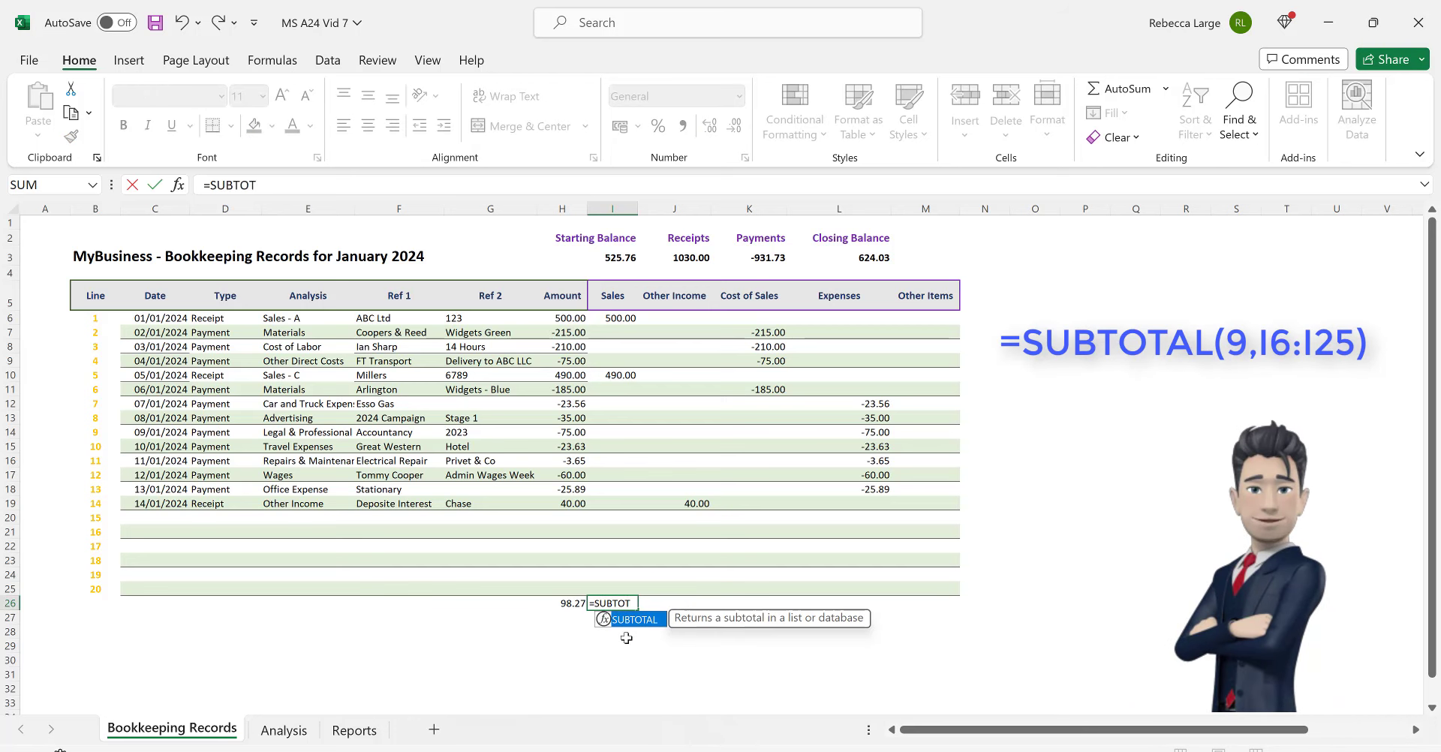
pyautogui.write('AL(')
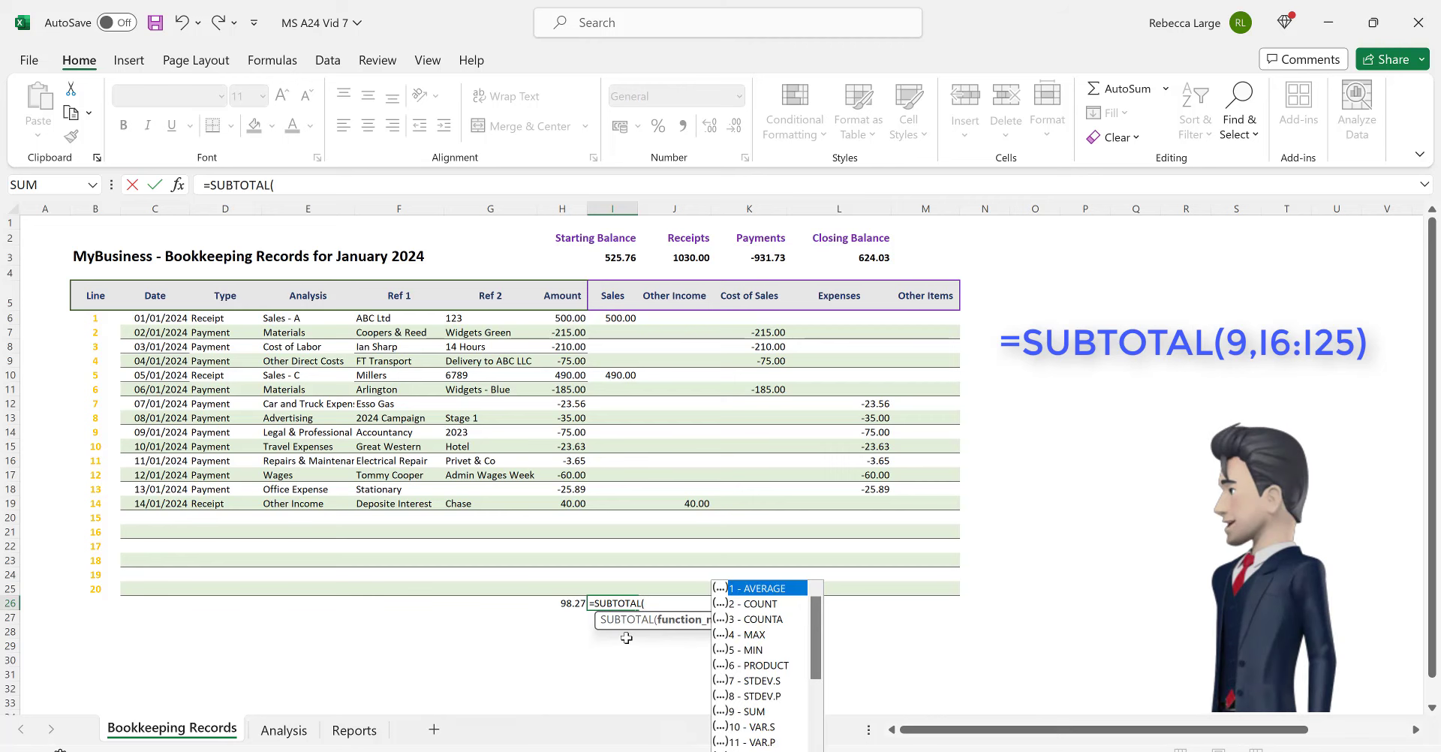
pyautogui.write('9,')
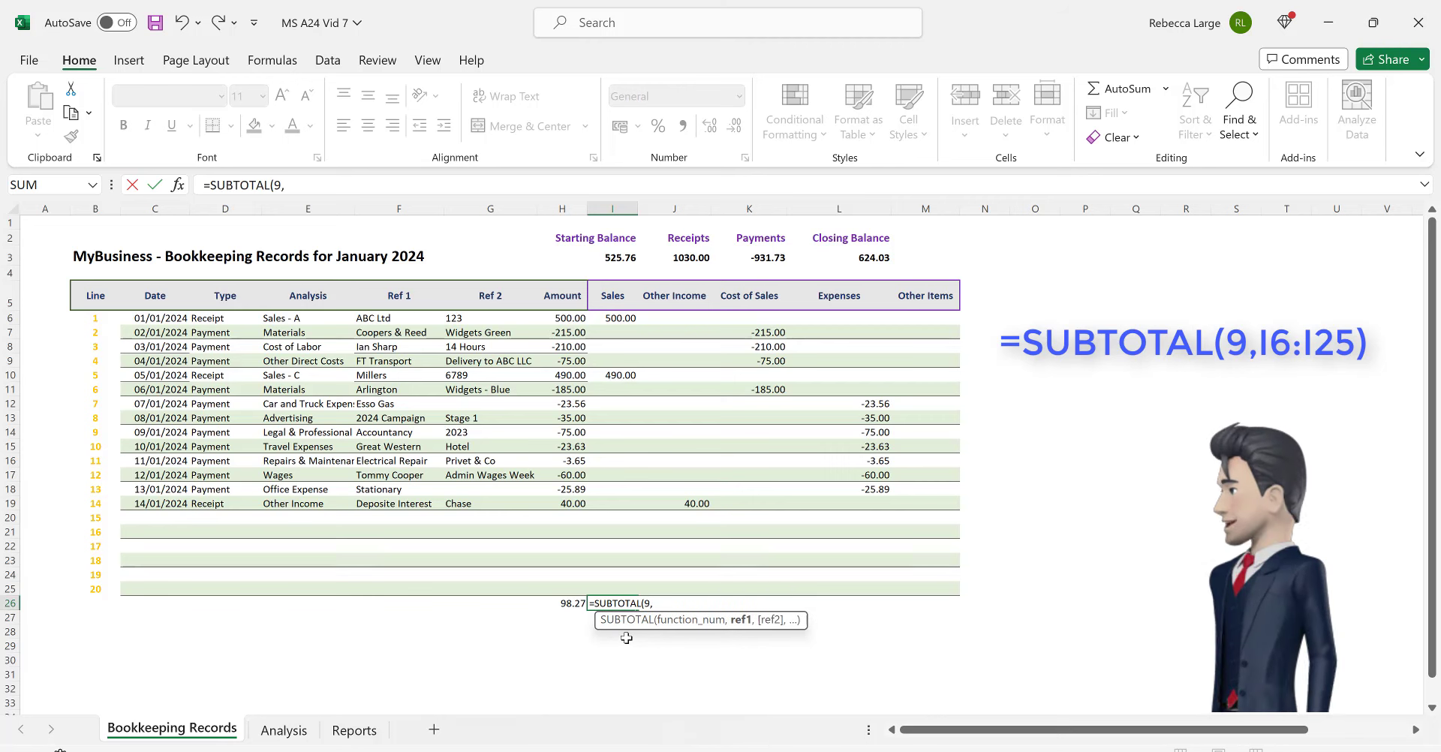
pyautogui.write('I6')
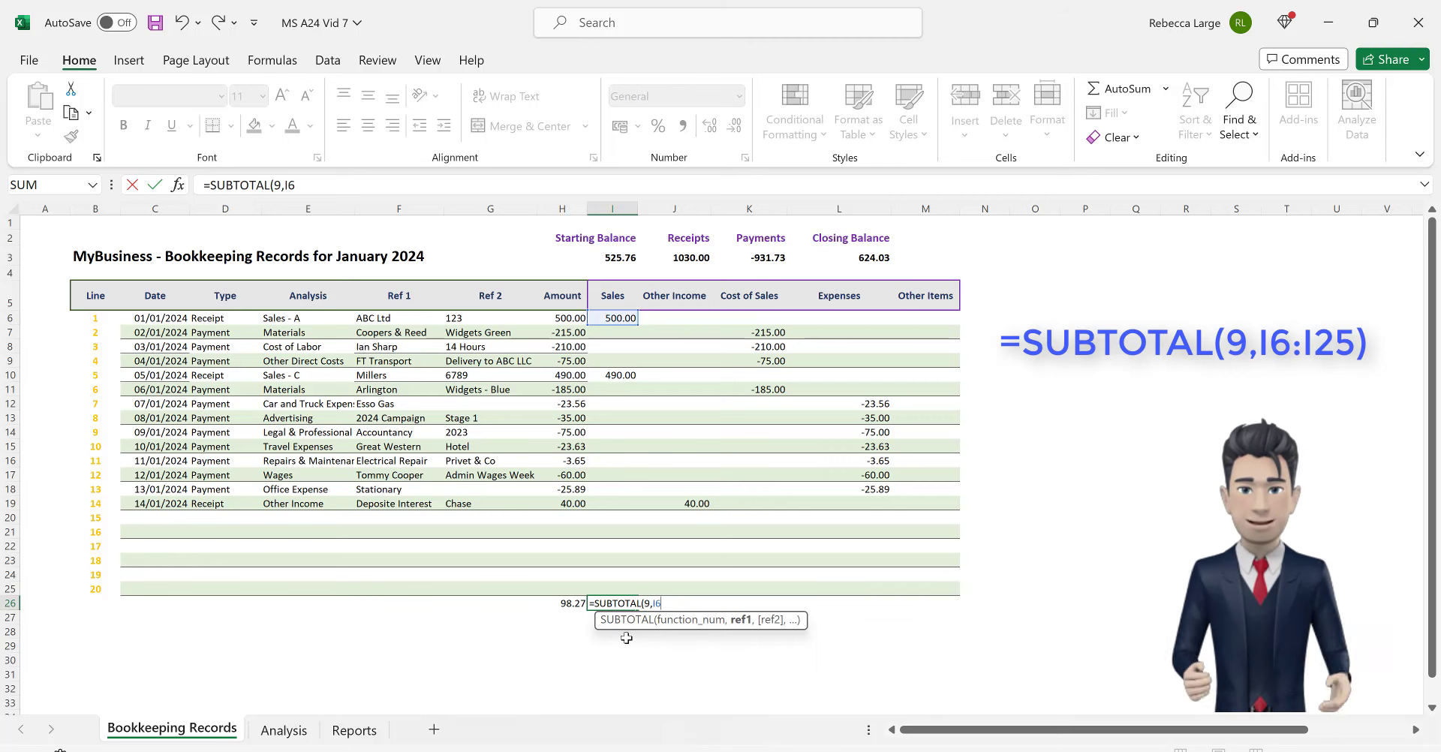
pyautogui.write(':I25)')
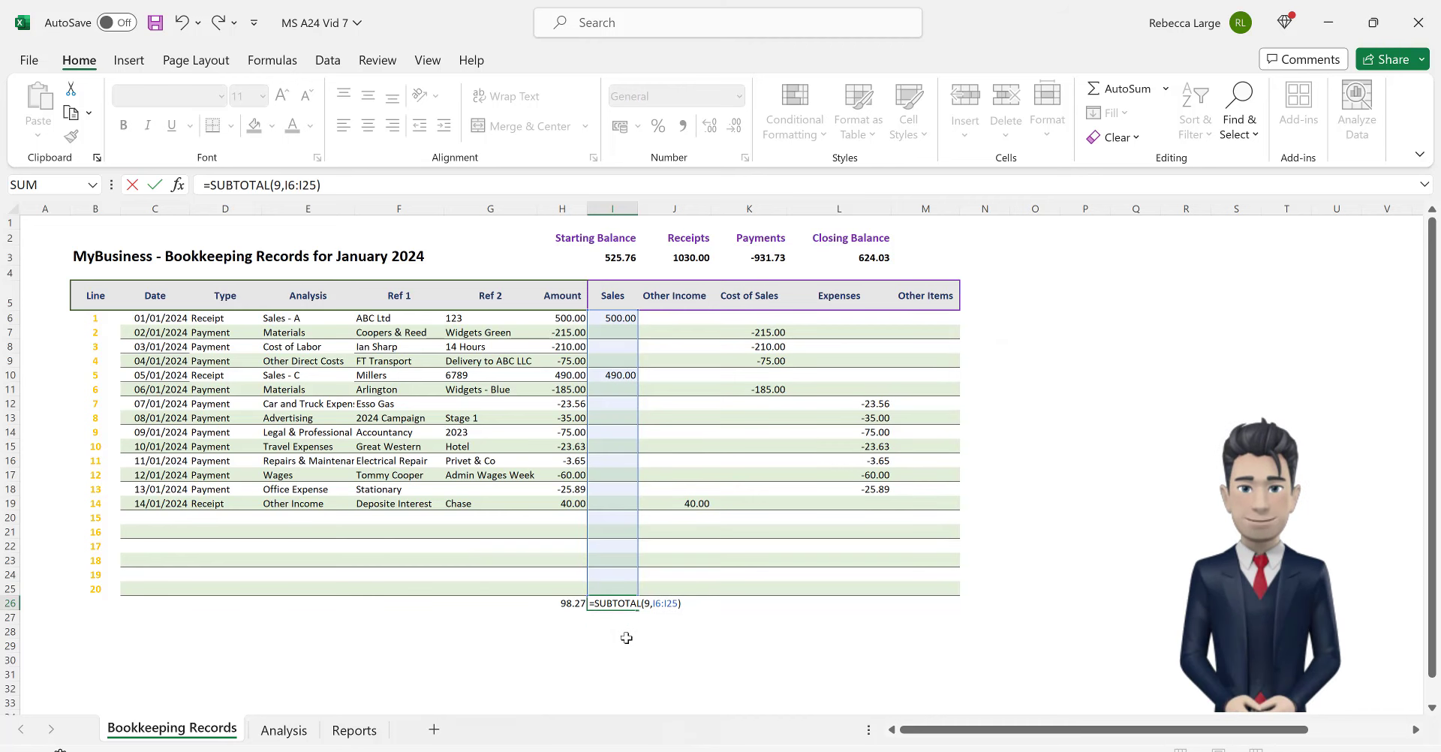
pyautogui.press('Return')
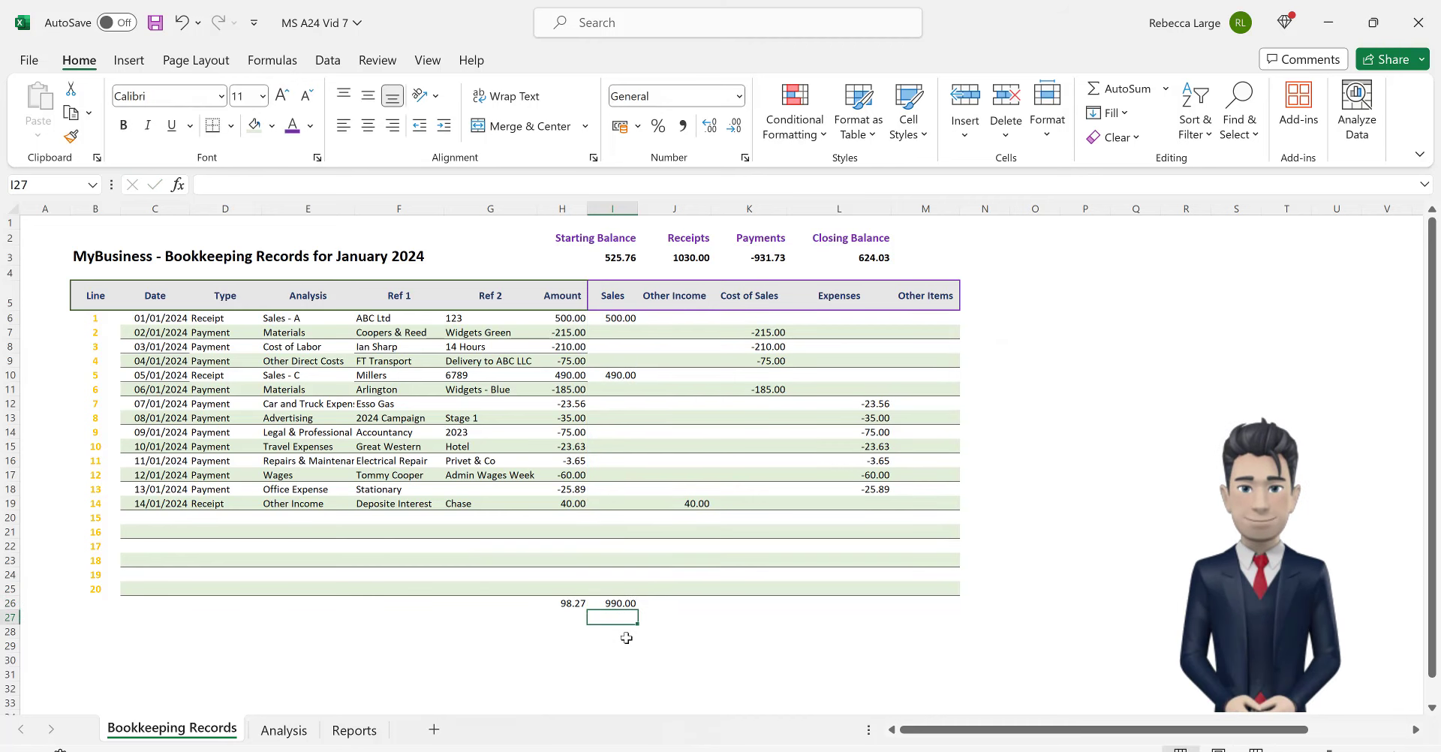
pyautogui.click(623, 603)
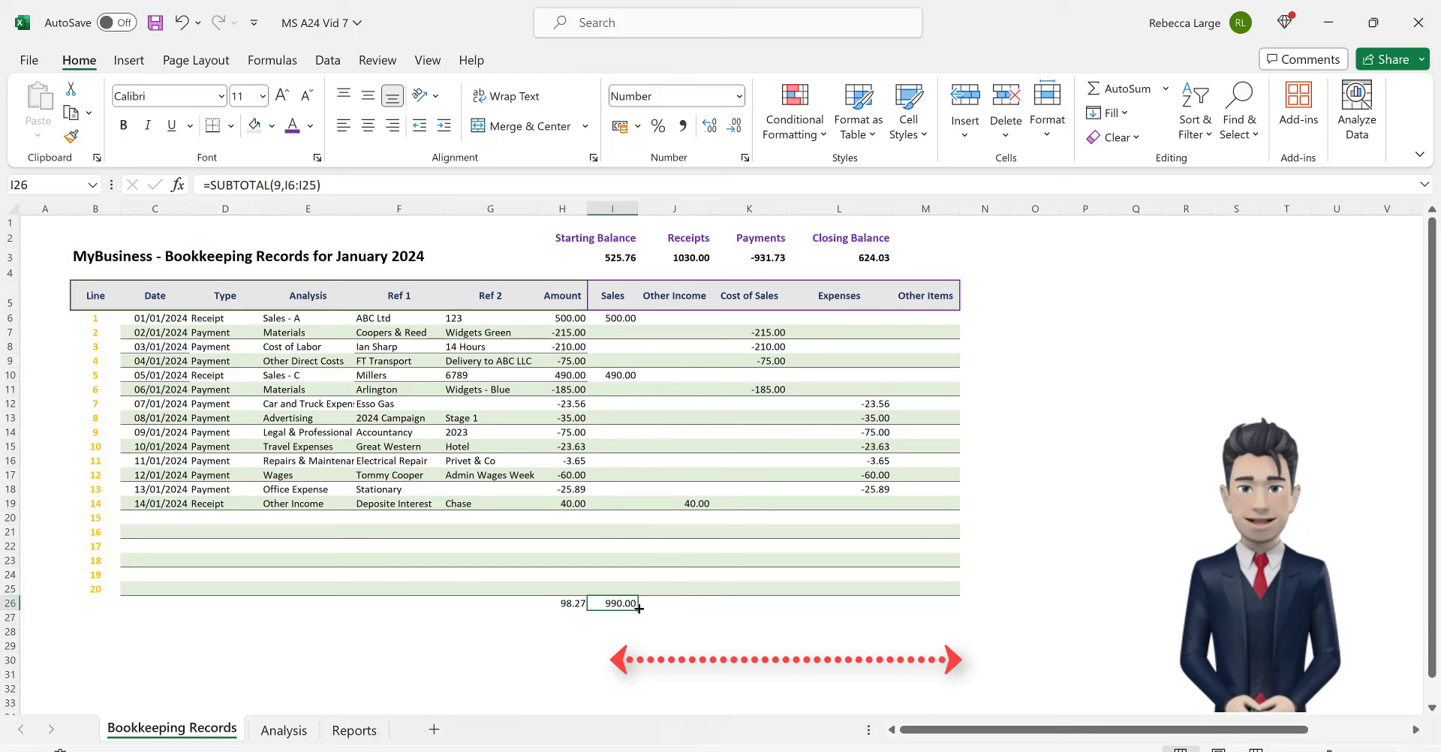
pyautogui.moveTo(637, 609); pyautogui.dragTo(928, 621)
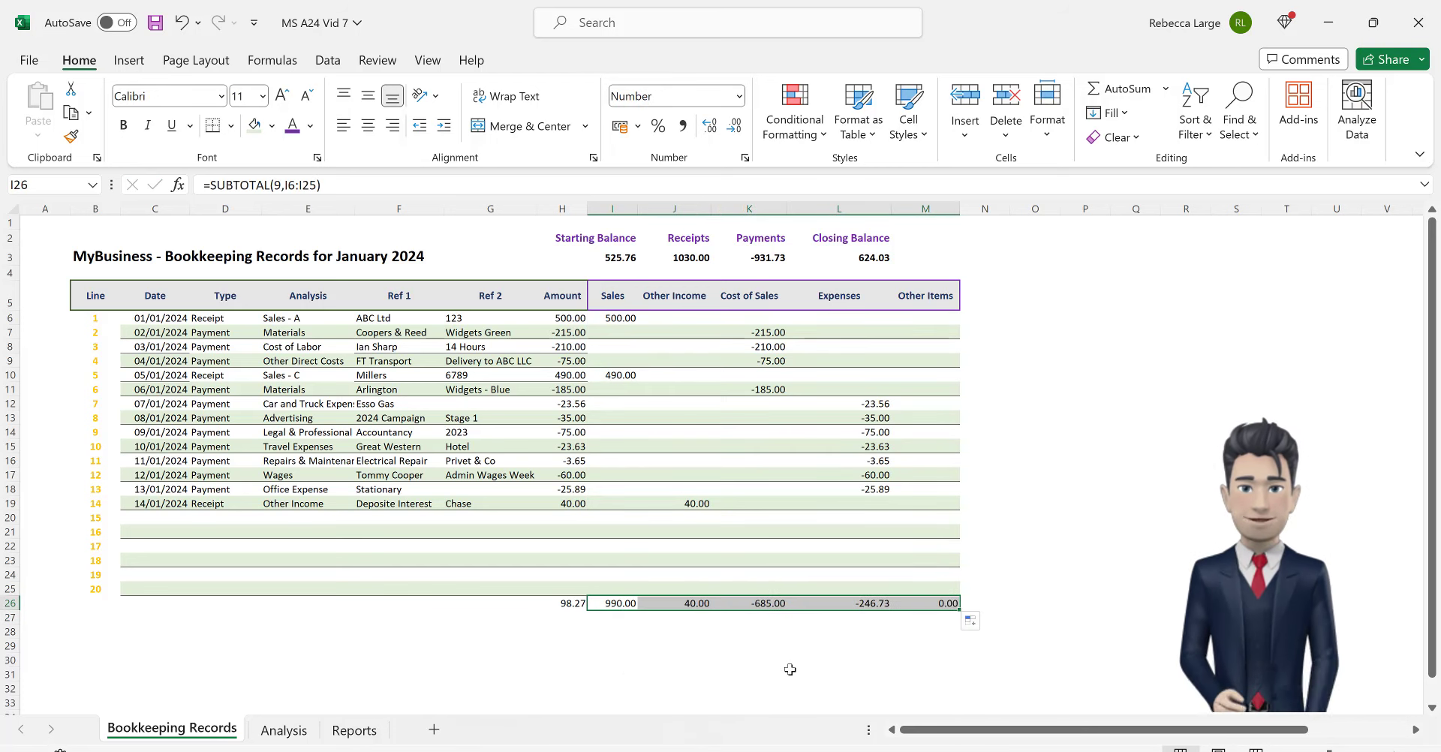
pyautogui.moveTo(573, 603); pyautogui.dragTo(930, 604)
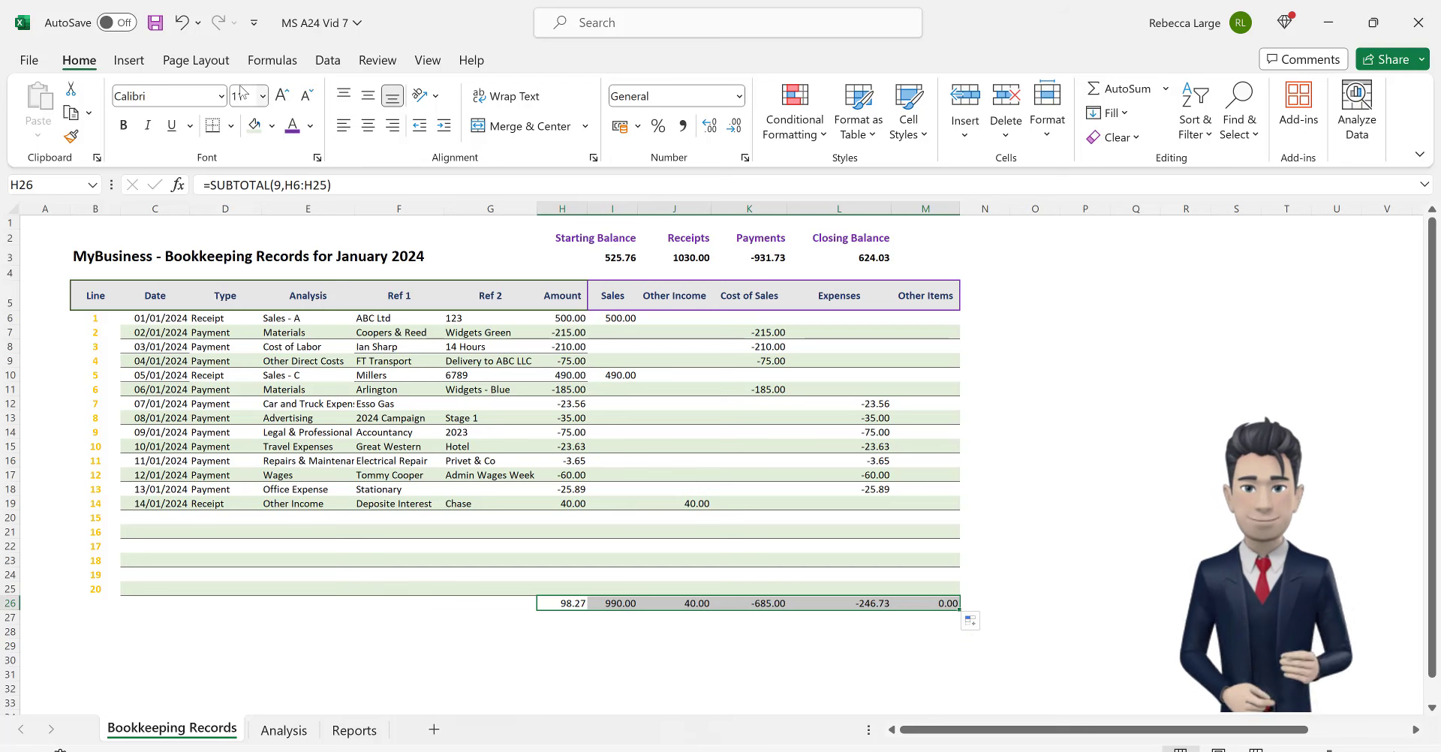
# Step: Make the H26:M26 totals bold and a larger font size, with a gold fill
pyautogui.click(282, 96)
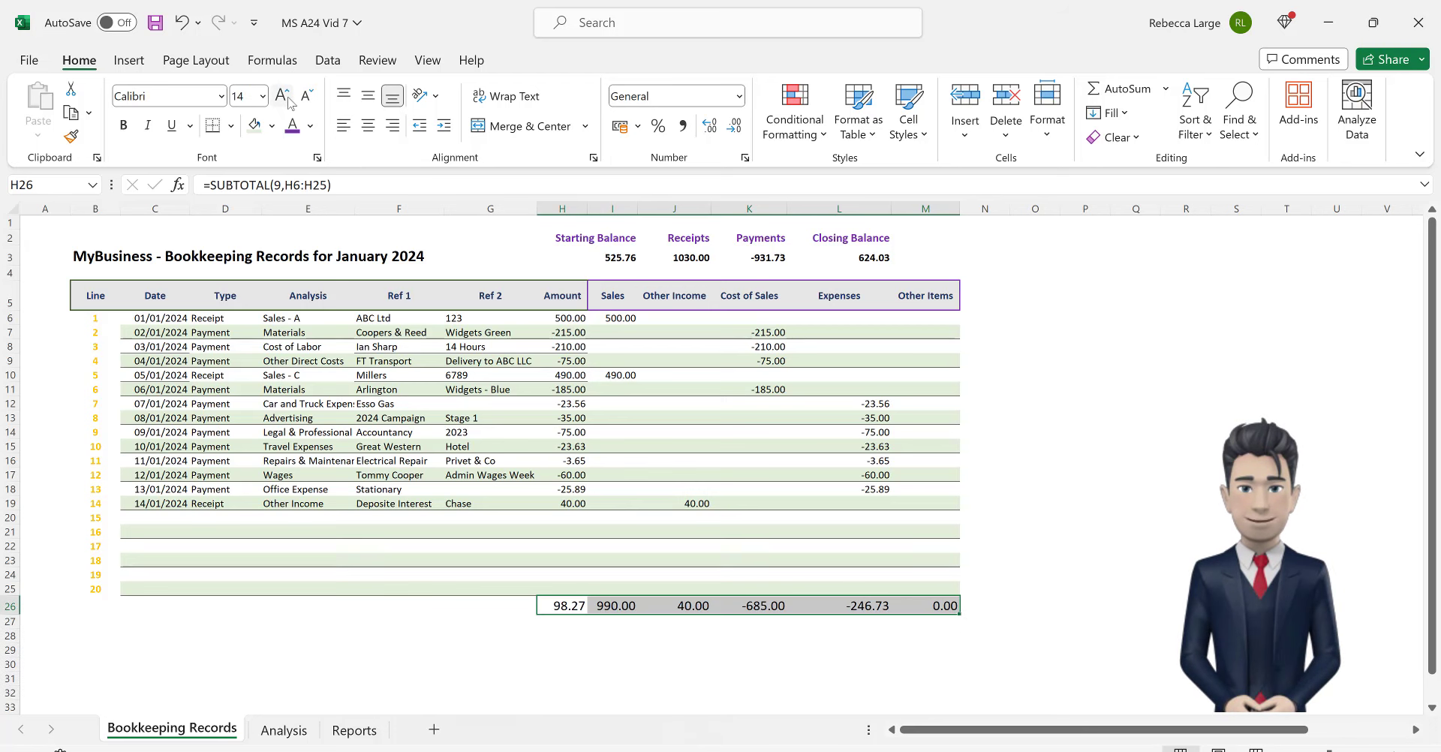
pyautogui.click(123, 124)
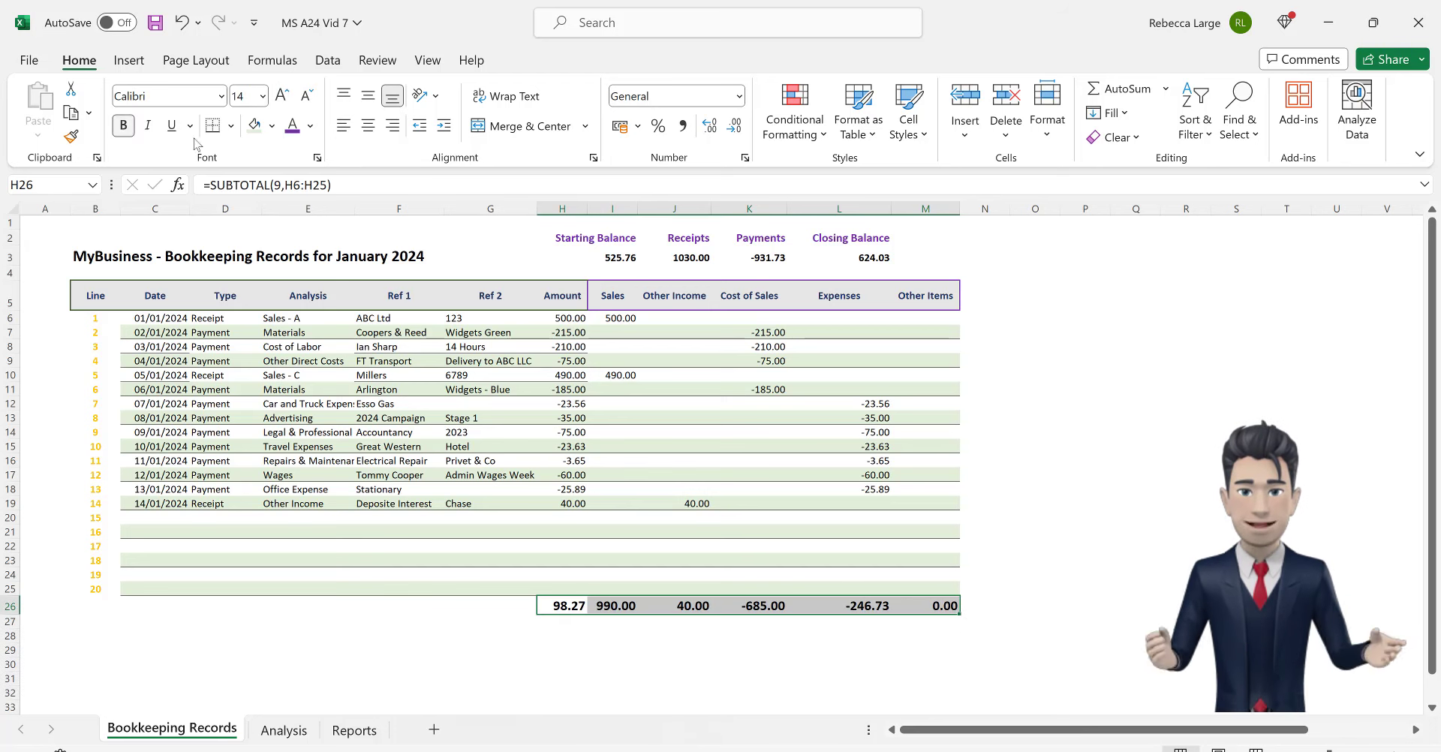
pyautogui.click(273, 127)
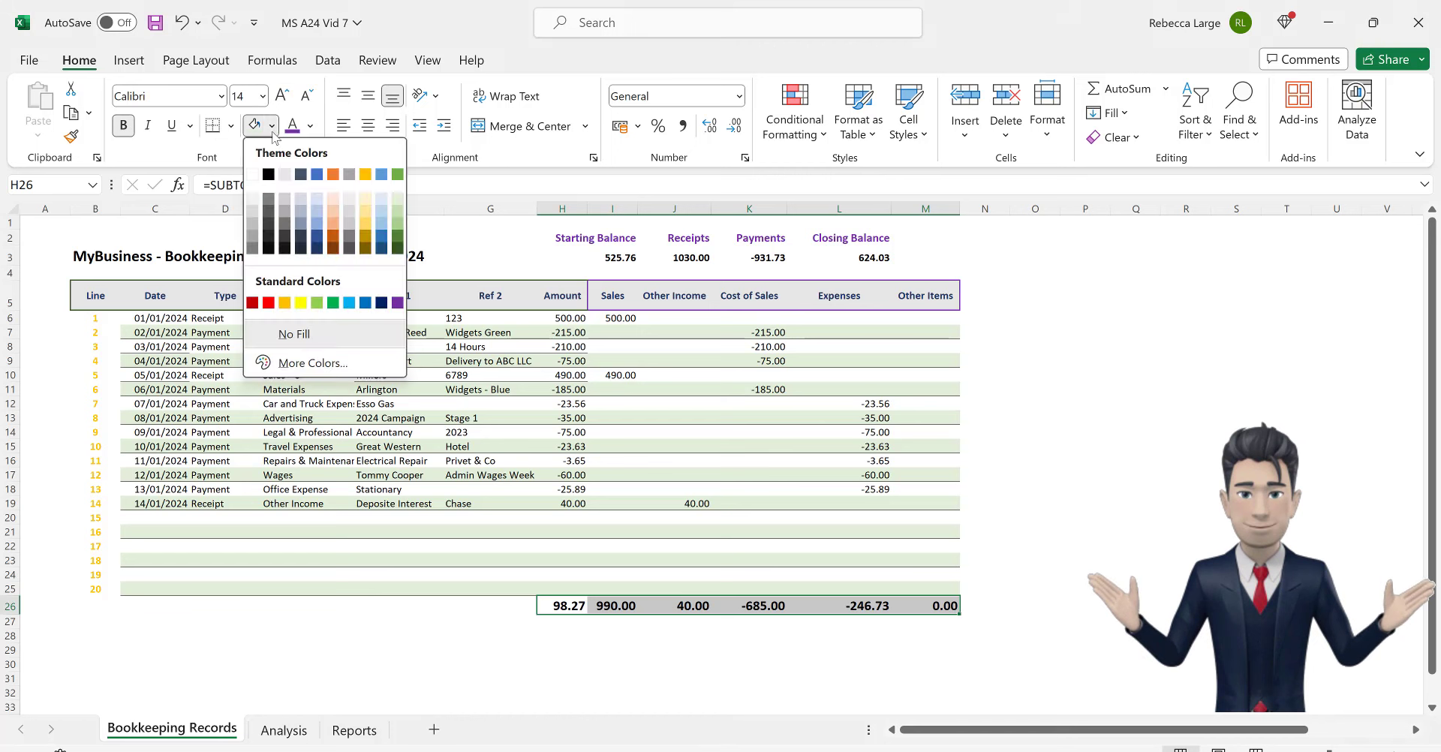
pyautogui.click(365, 225)
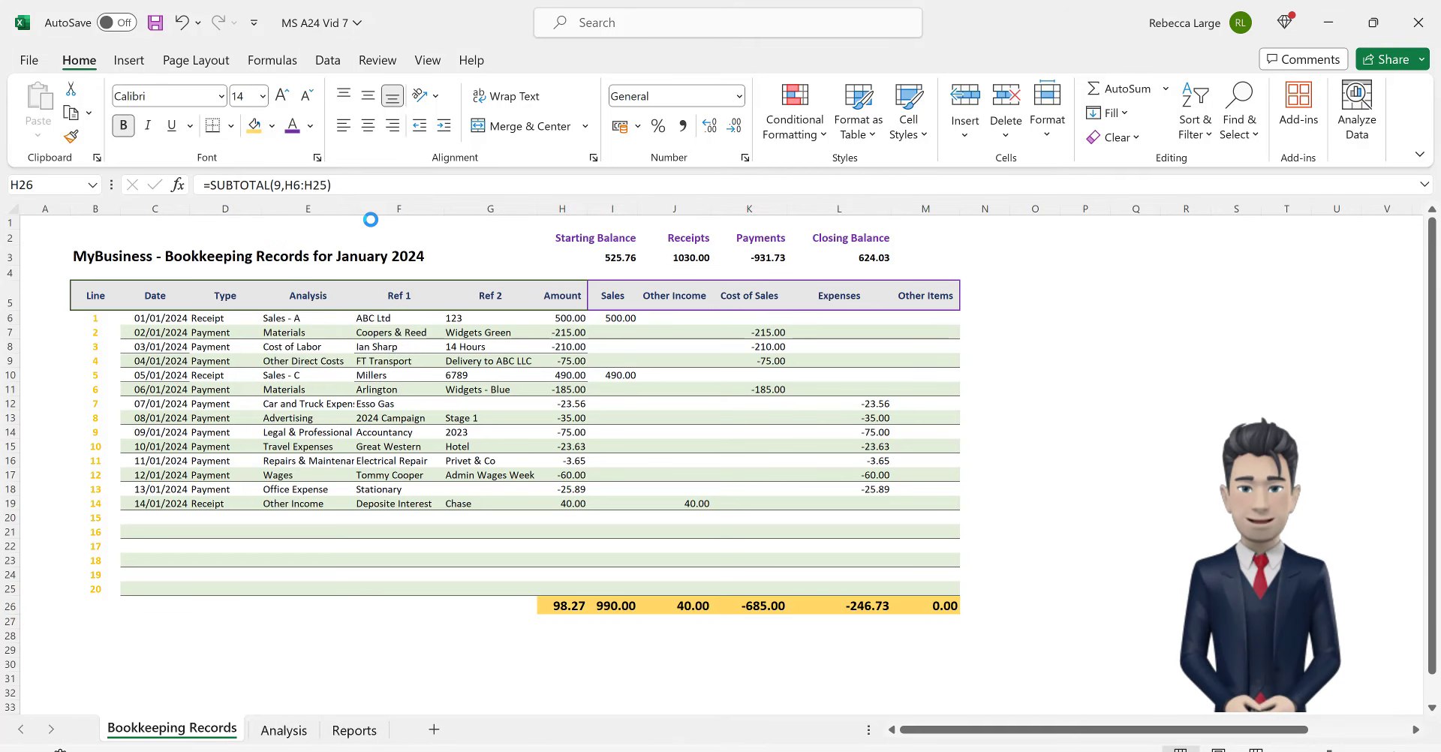
pyautogui.click(925, 237)
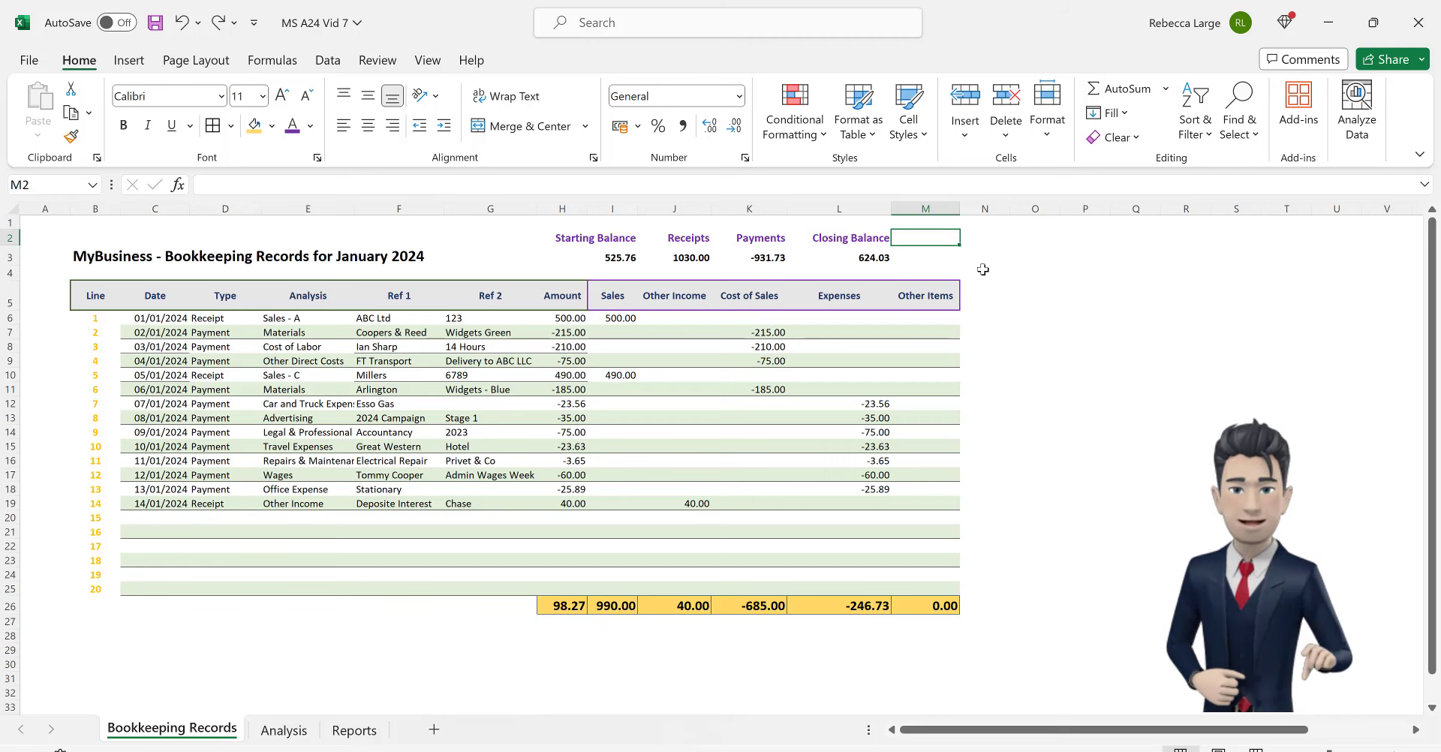
# Step: Put a Net Profit heading in M2 and start M3's formula pointing at Reports!D47
pyautogui.write('Net Profit')
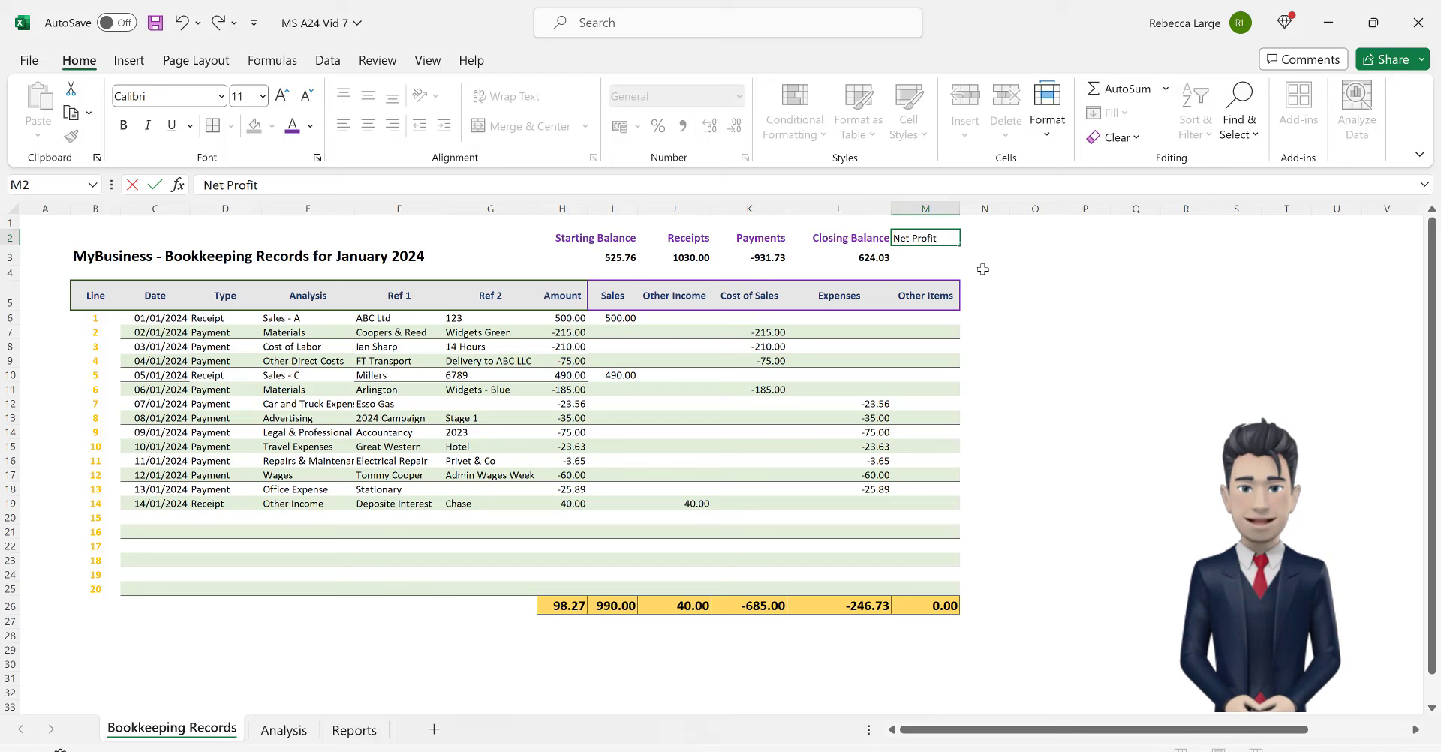
pyautogui.press('Return')
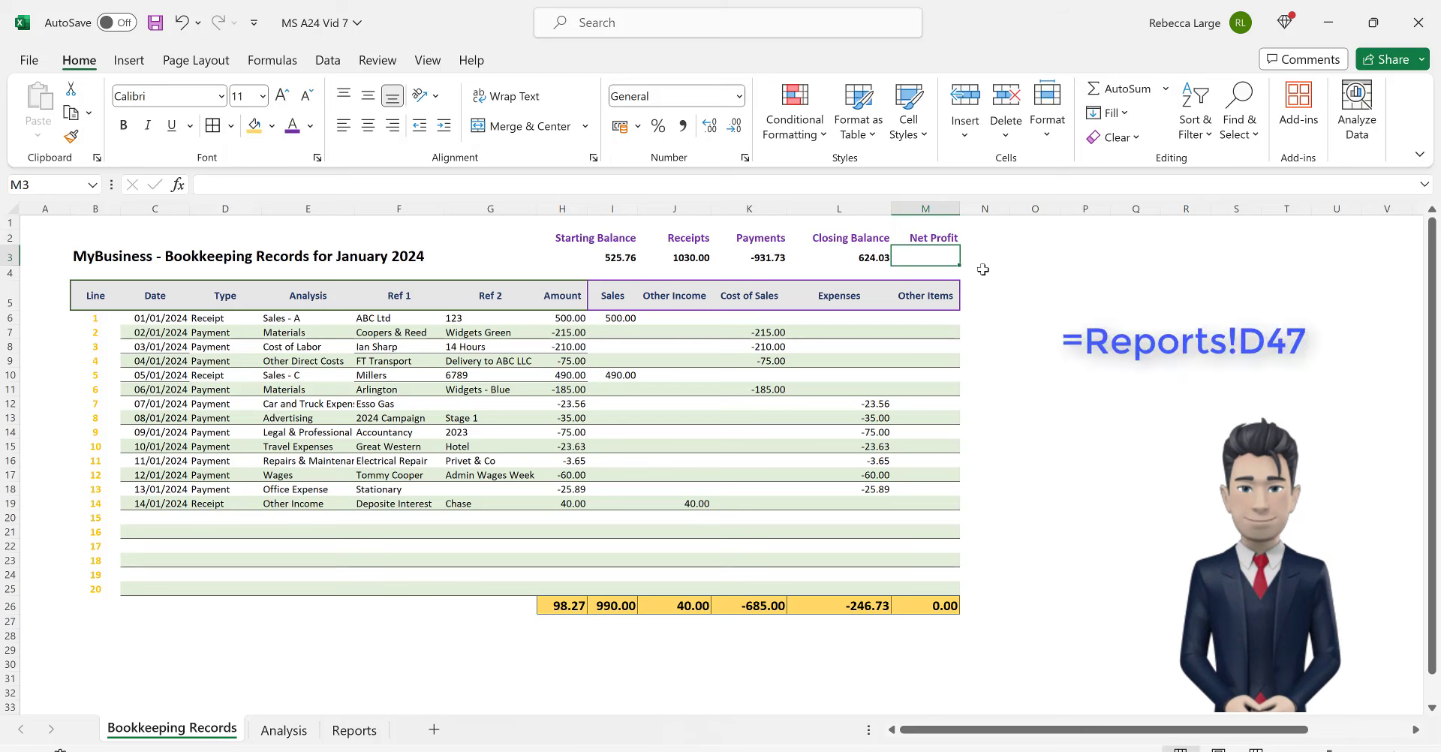
pyautogui.write('=')
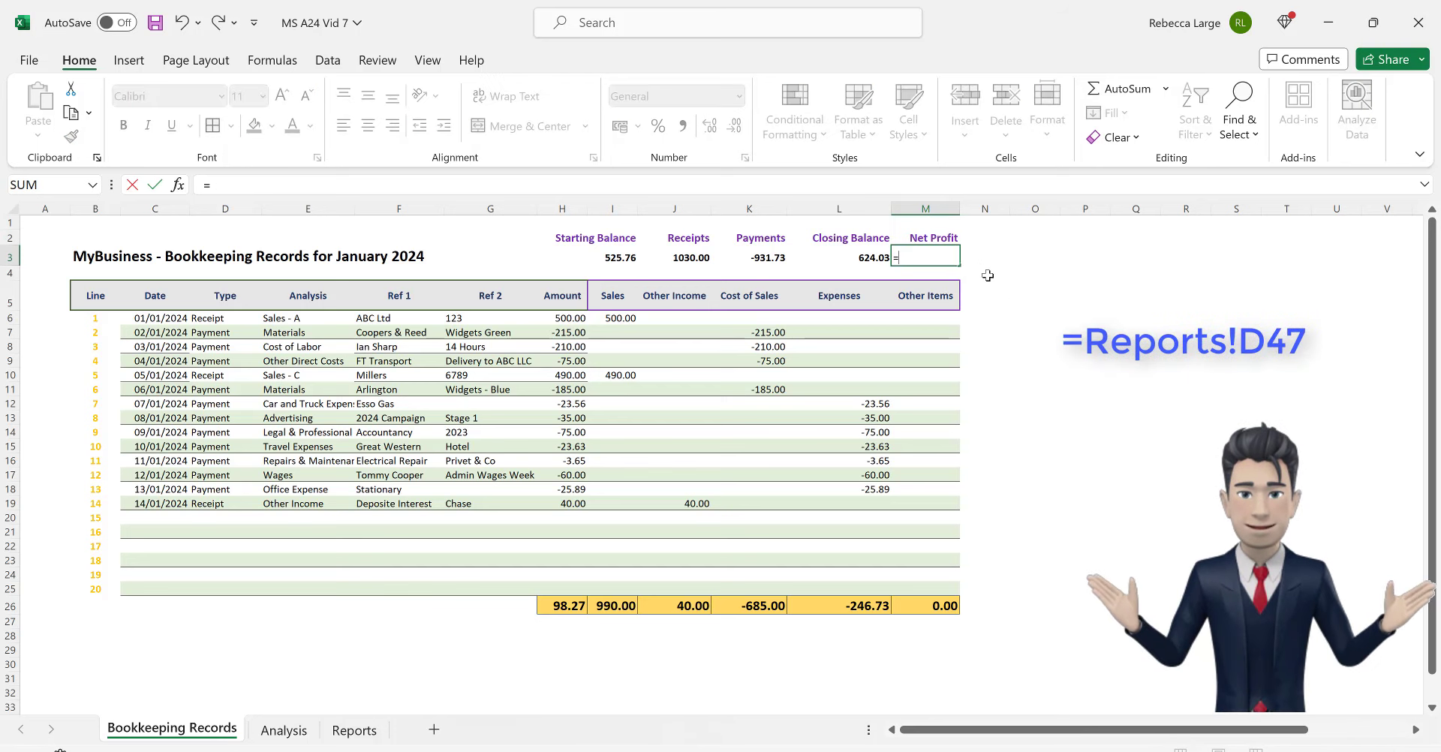
pyautogui.click(363, 733)
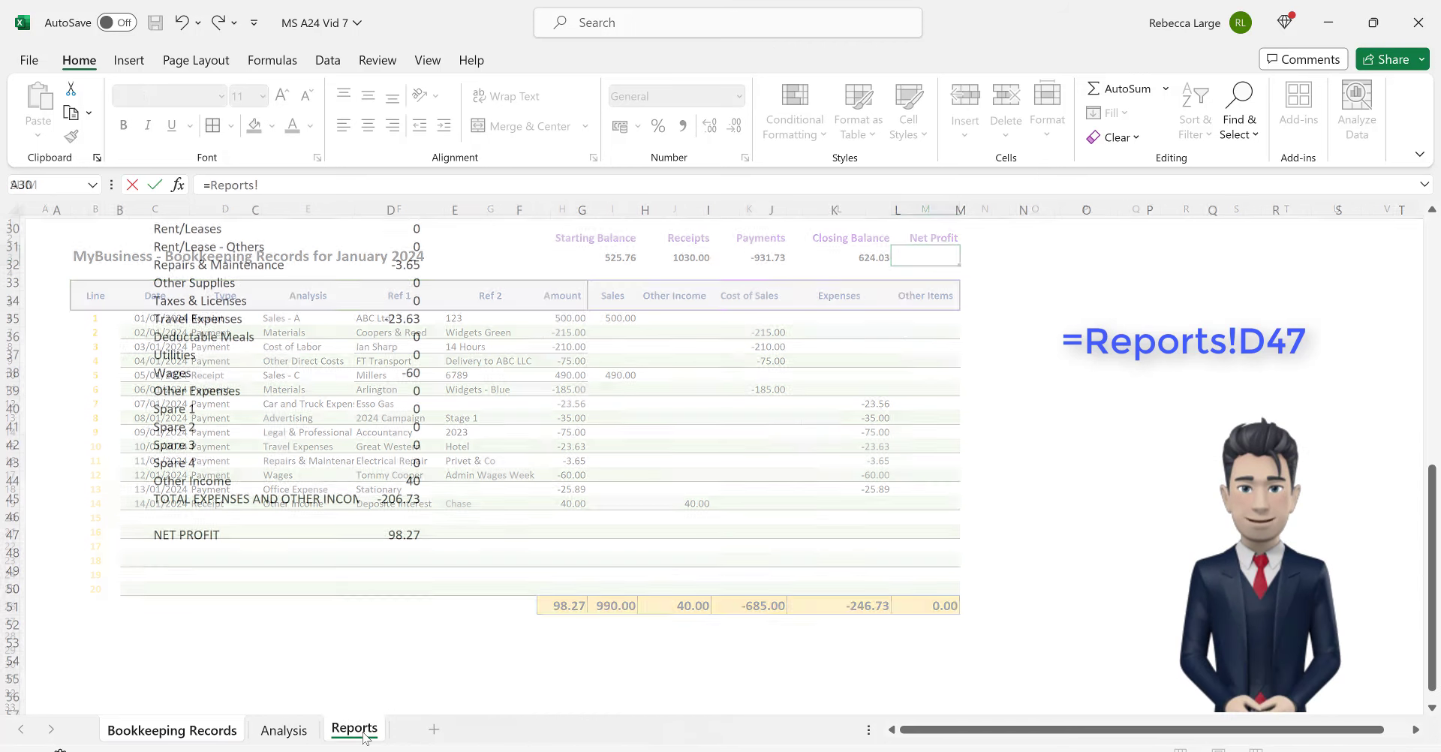
pyautogui.click(410, 537)
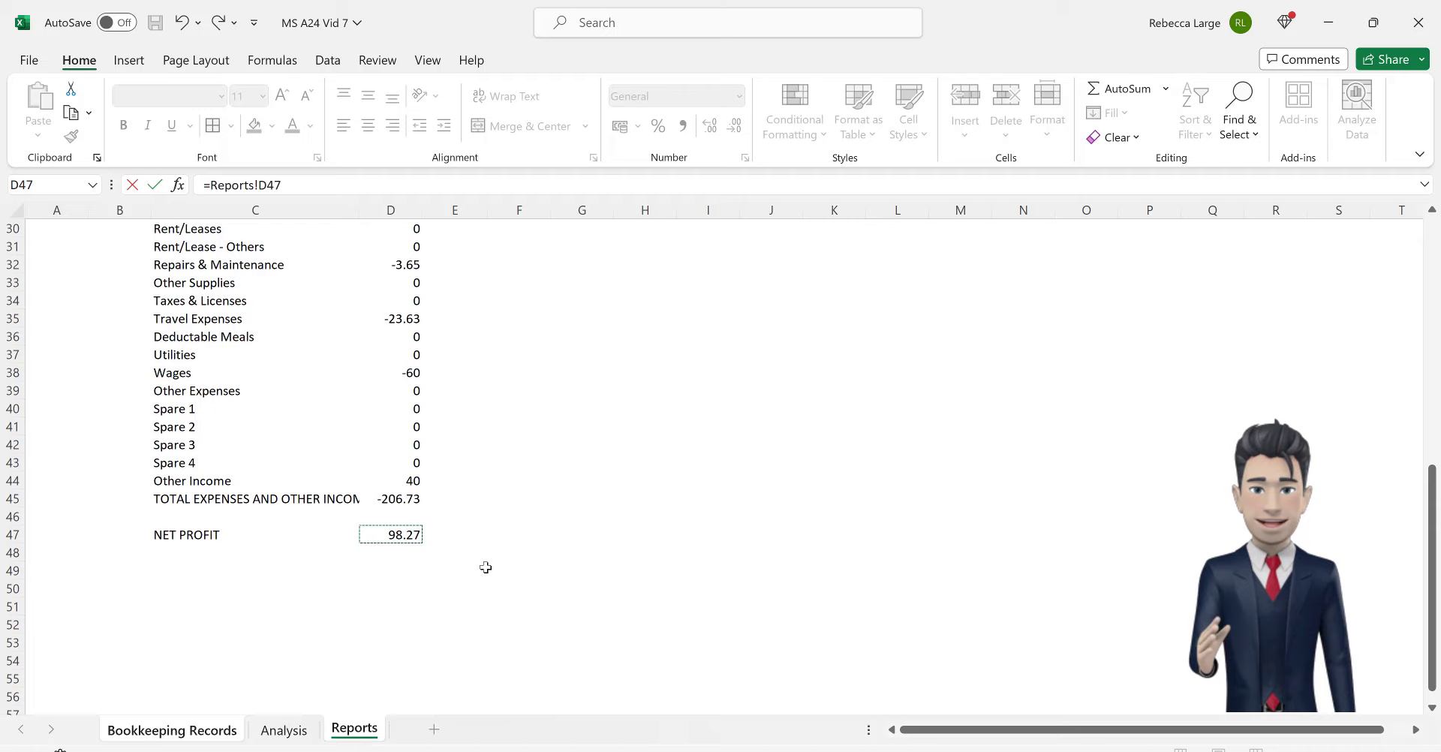
# Step: Commit =Reports!D47 in M3 and format I3:M3 bold, size 12, two decimals
pyautogui.press('Return')
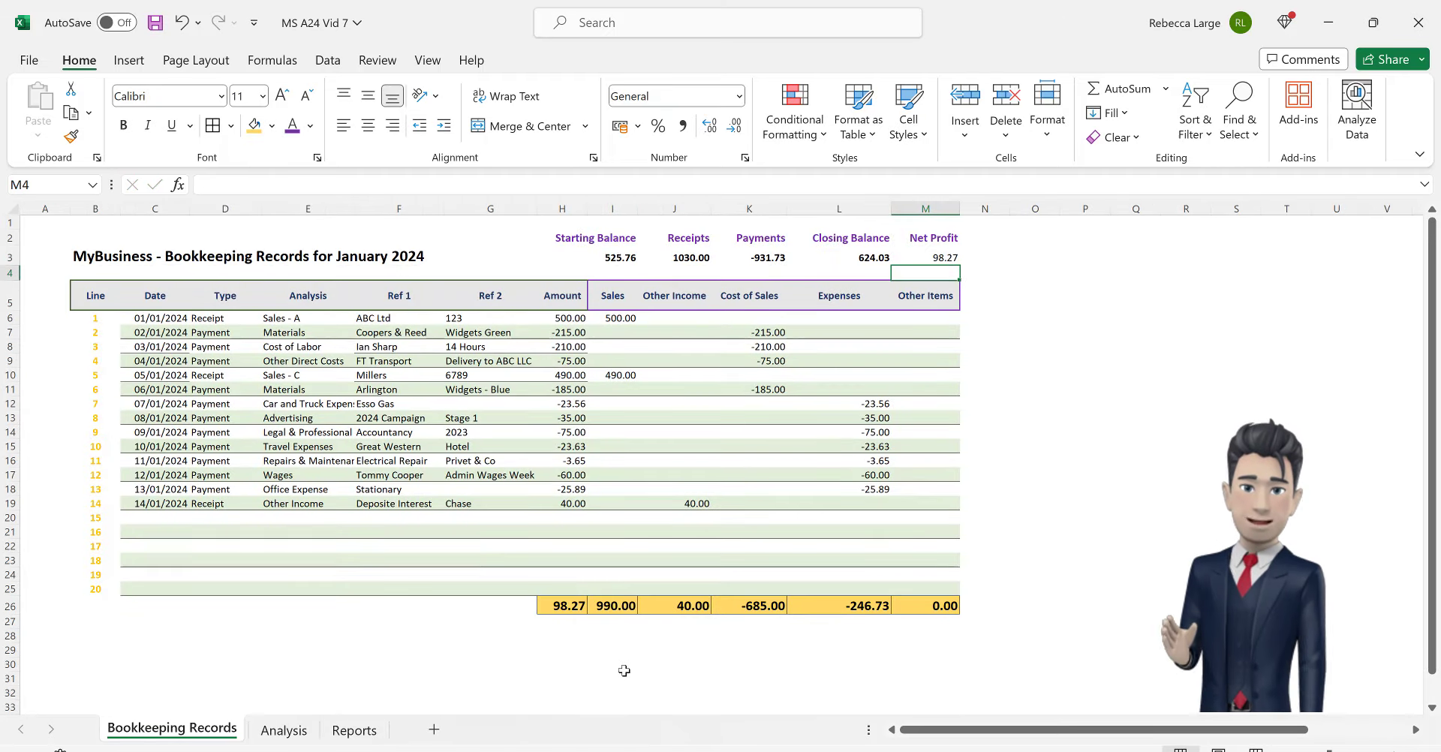
pyautogui.moveTo(606, 261); pyautogui.dragTo(941, 262)
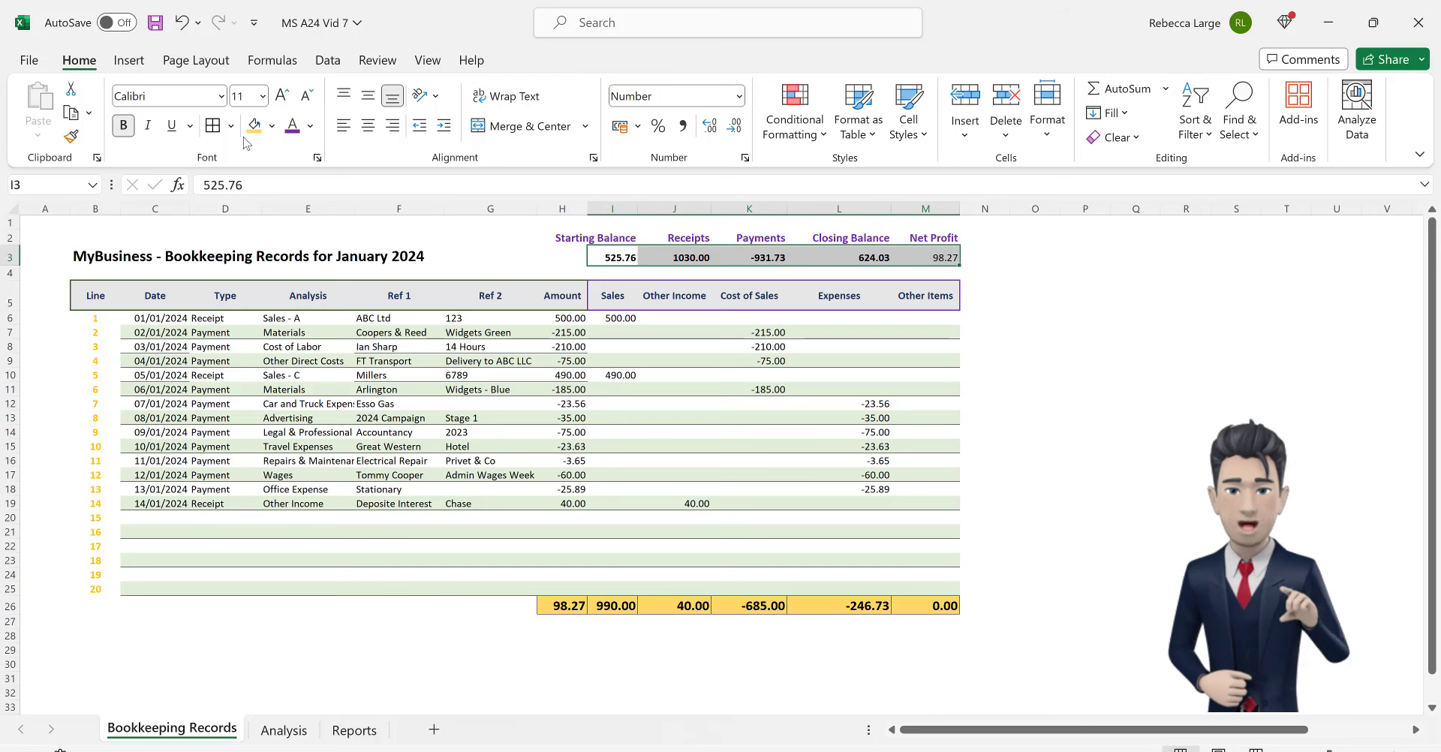
pyautogui.click(121, 129)
pyautogui.click(123, 128)
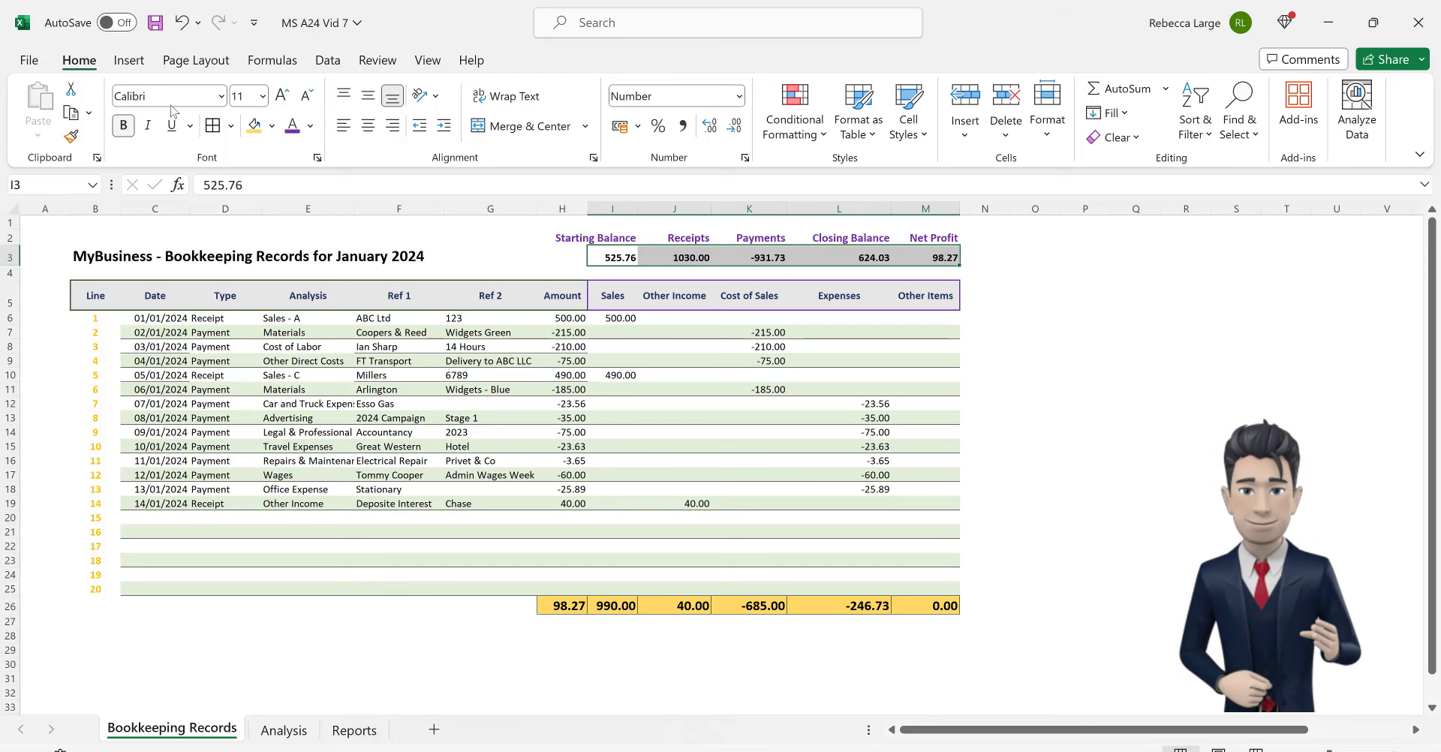
pyautogui.click(290, 102)
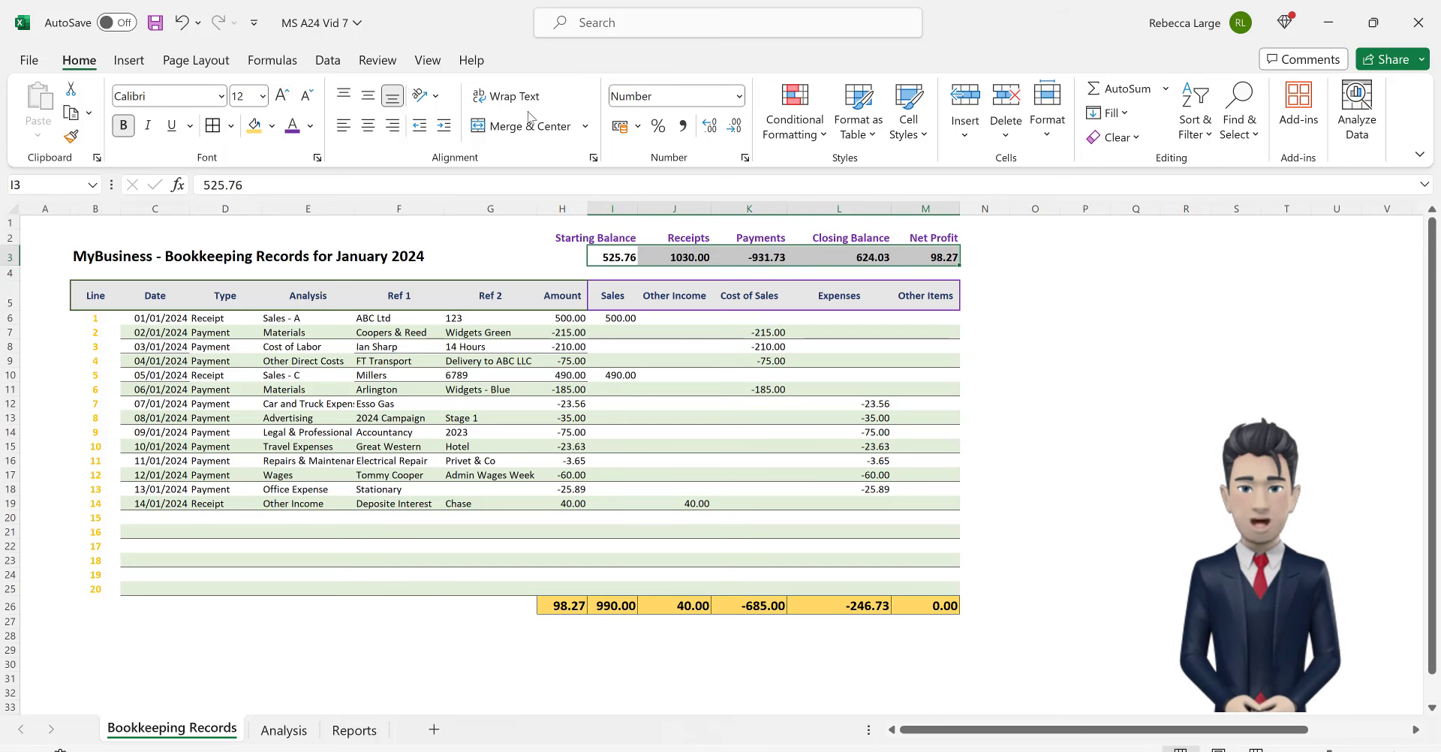
pyautogui.click(710, 126)
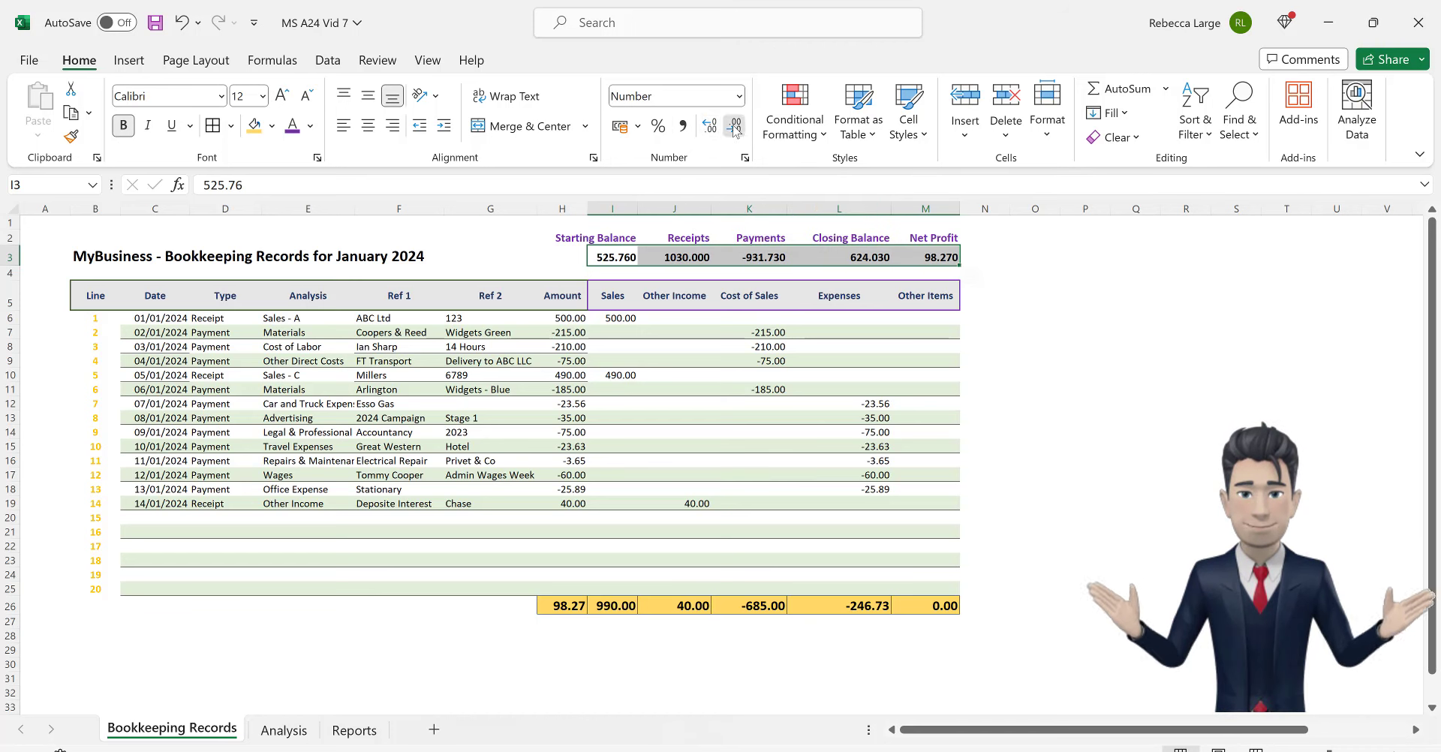
pyautogui.click(734, 126)
pyautogui.click(1001, 350)
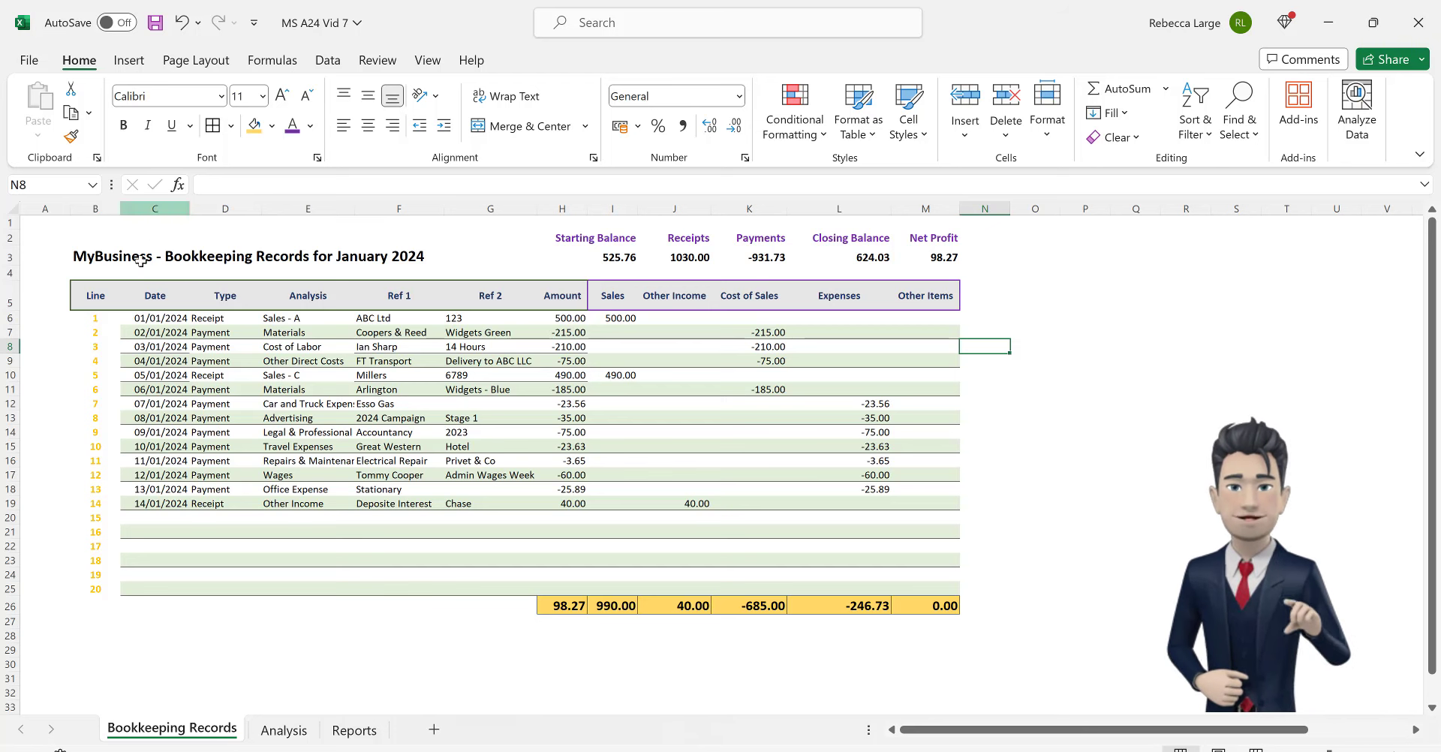
# Step: Select the records table from B5 through L21
pyautogui.click(114, 298)
pyautogui.moveTo(114, 297); pyautogui.dragTo(920, 585)
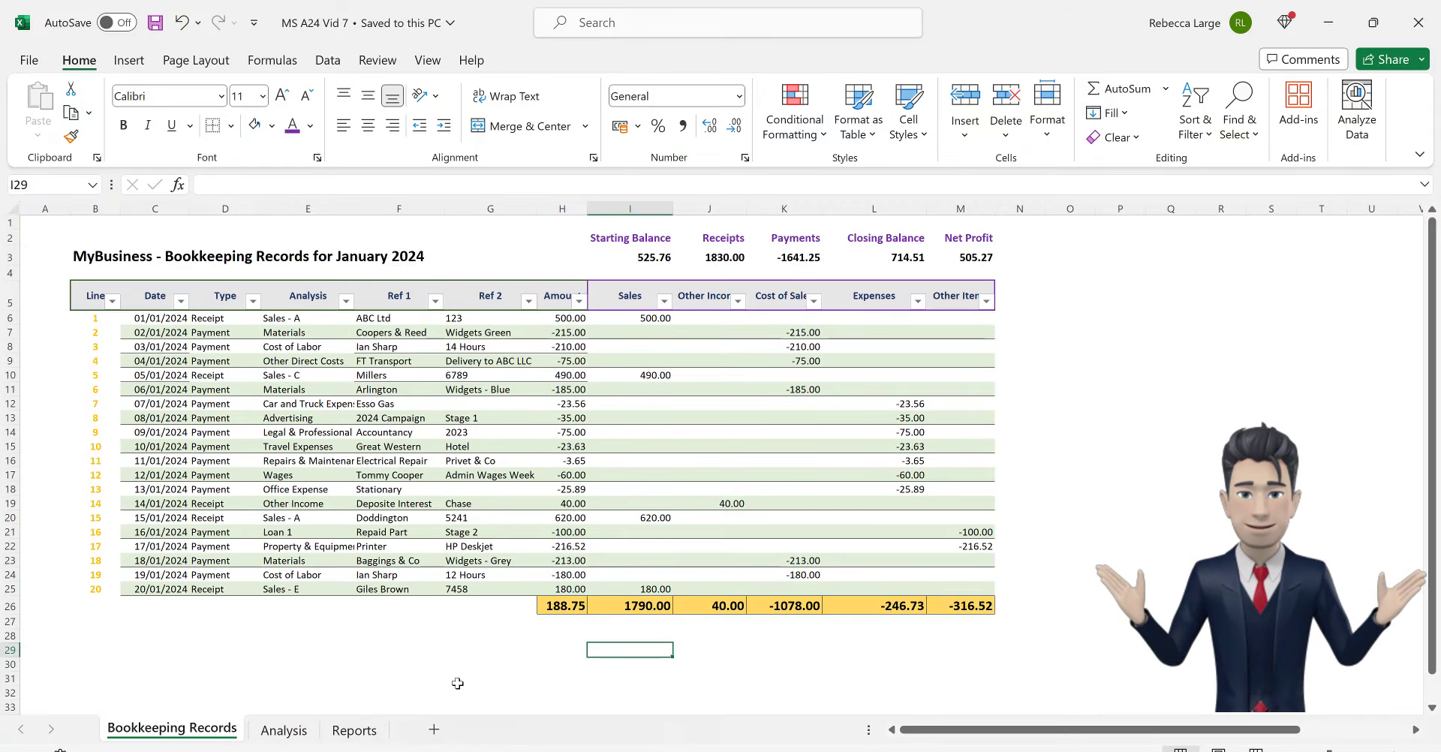
# Step: Review the Reports sheet, then open the Type column filter on Bookkeeping Records
pyautogui.click(353, 730)
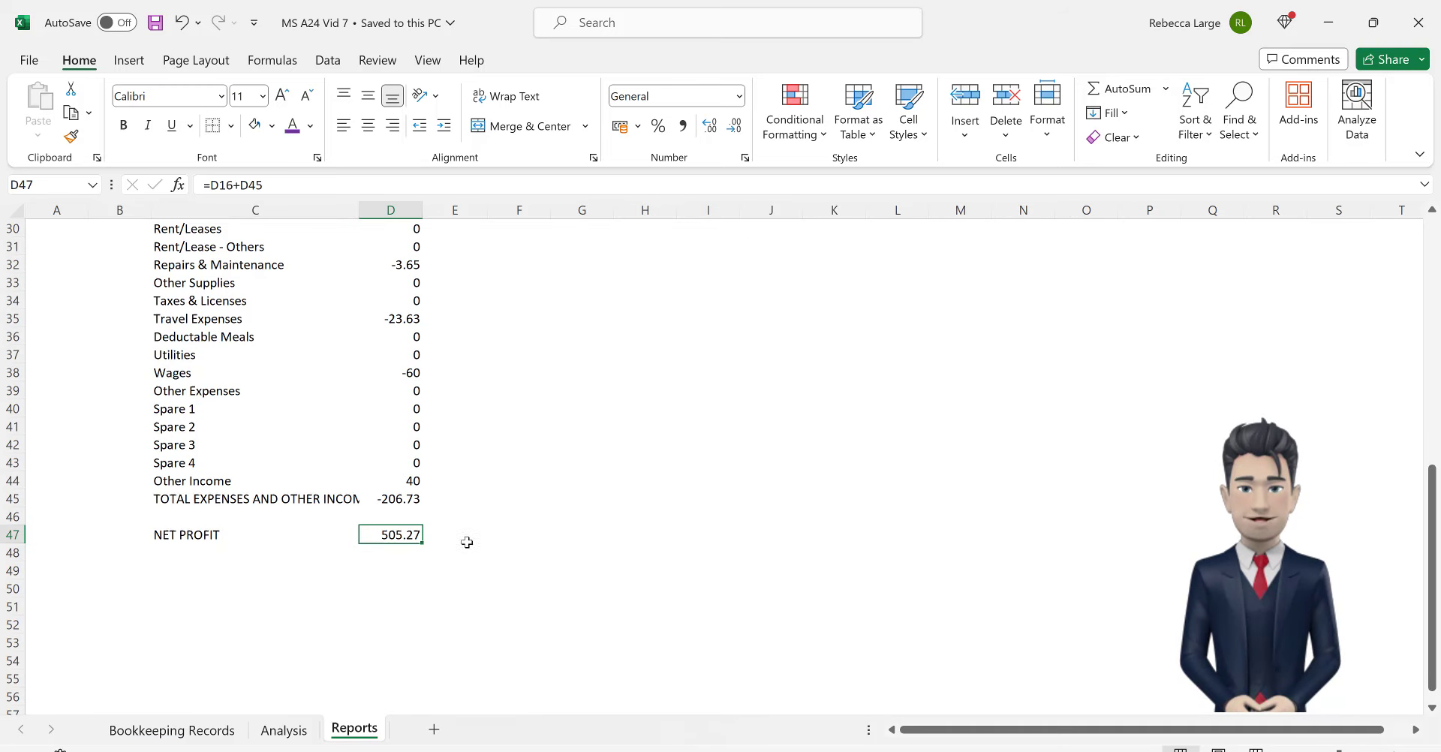
pyautogui.scroll(10, 463, 541)
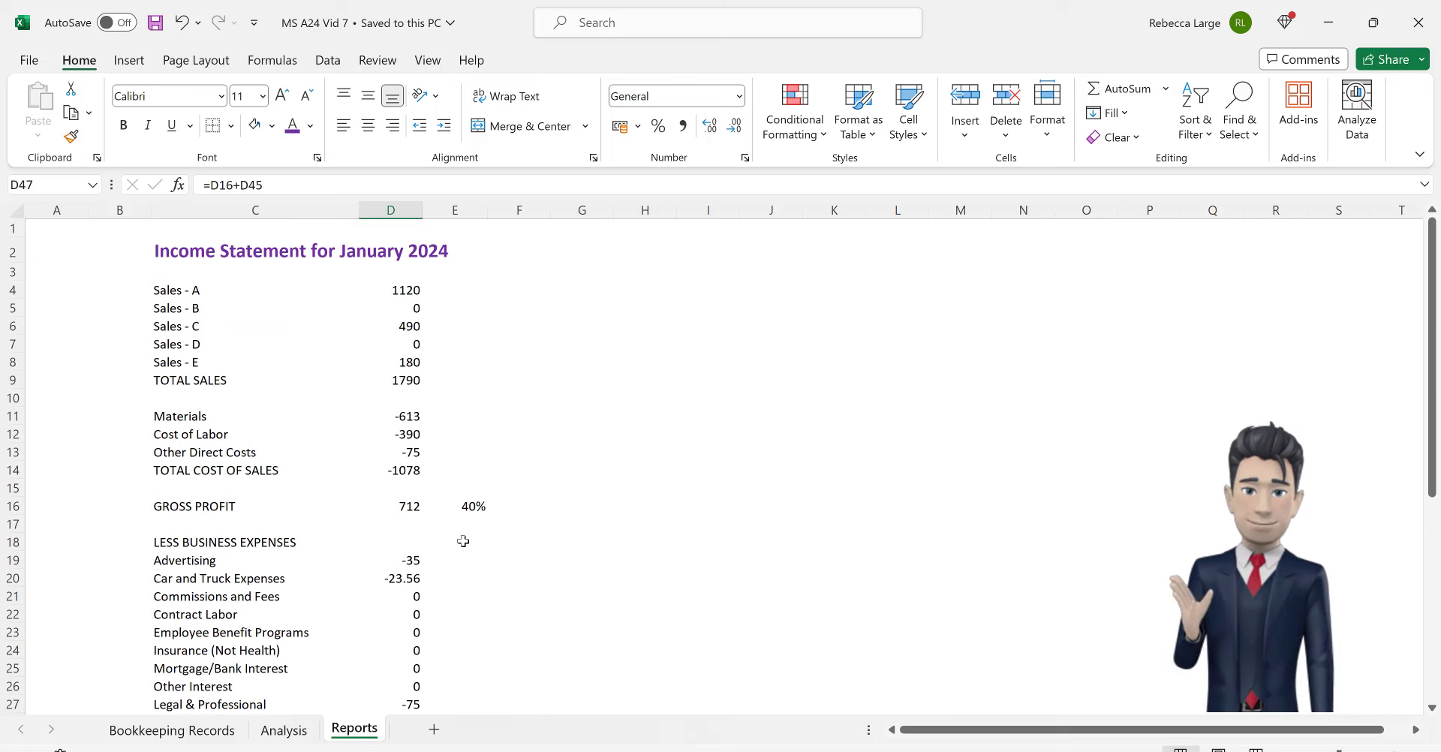
pyautogui.scroll(-8, 463, 541)
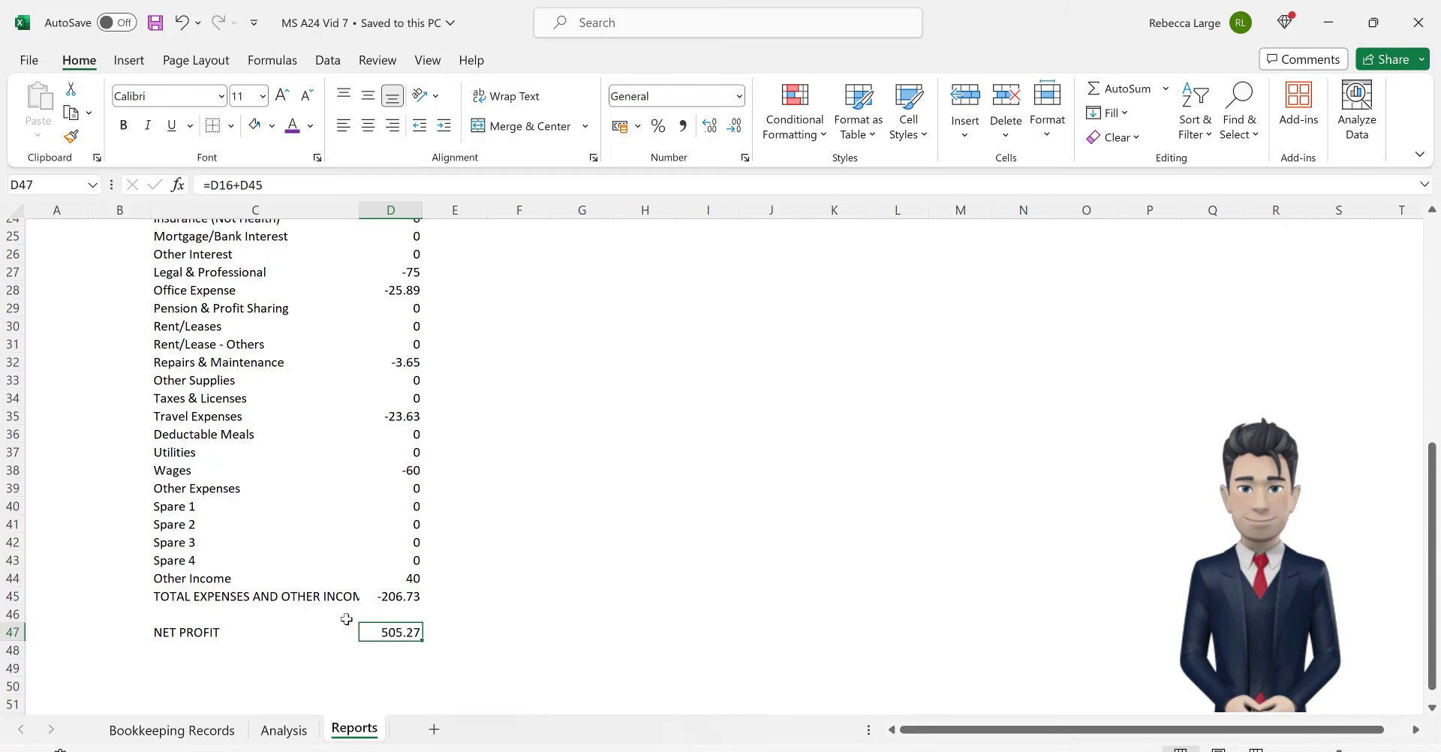
pyautogui.click(184, 731)
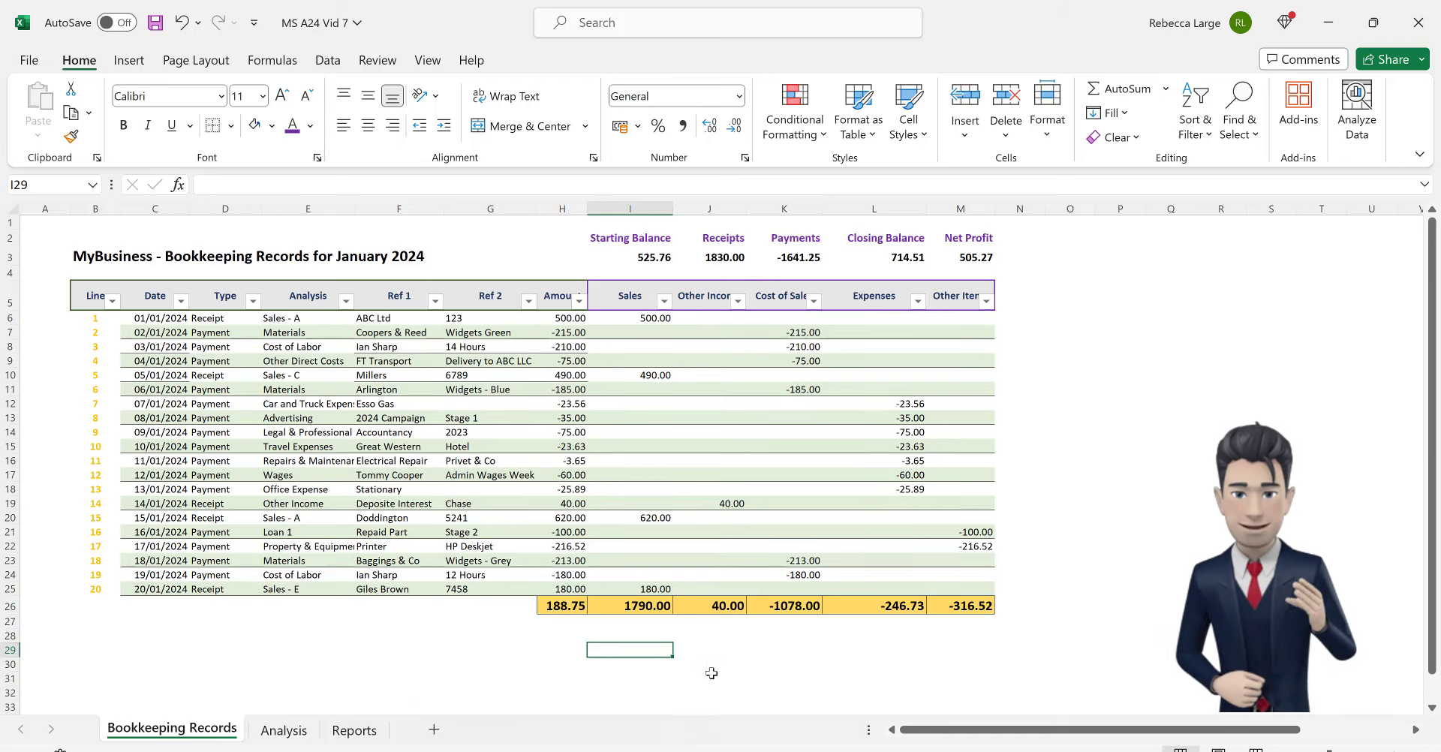
pyautogui.click(254, 301)
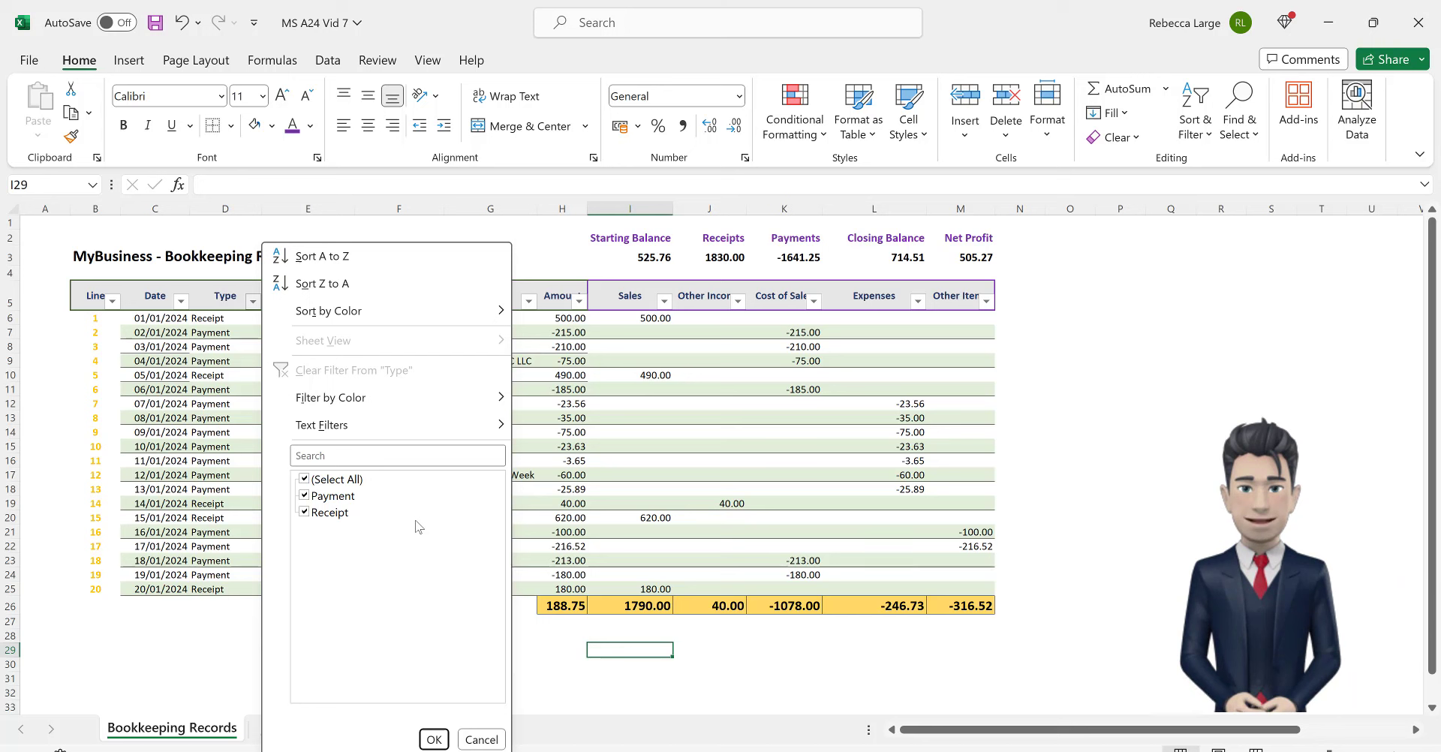
# Step: In the Type filter, clear (Select All) and keep only Payment entries
pyautogui.click(304, 479)
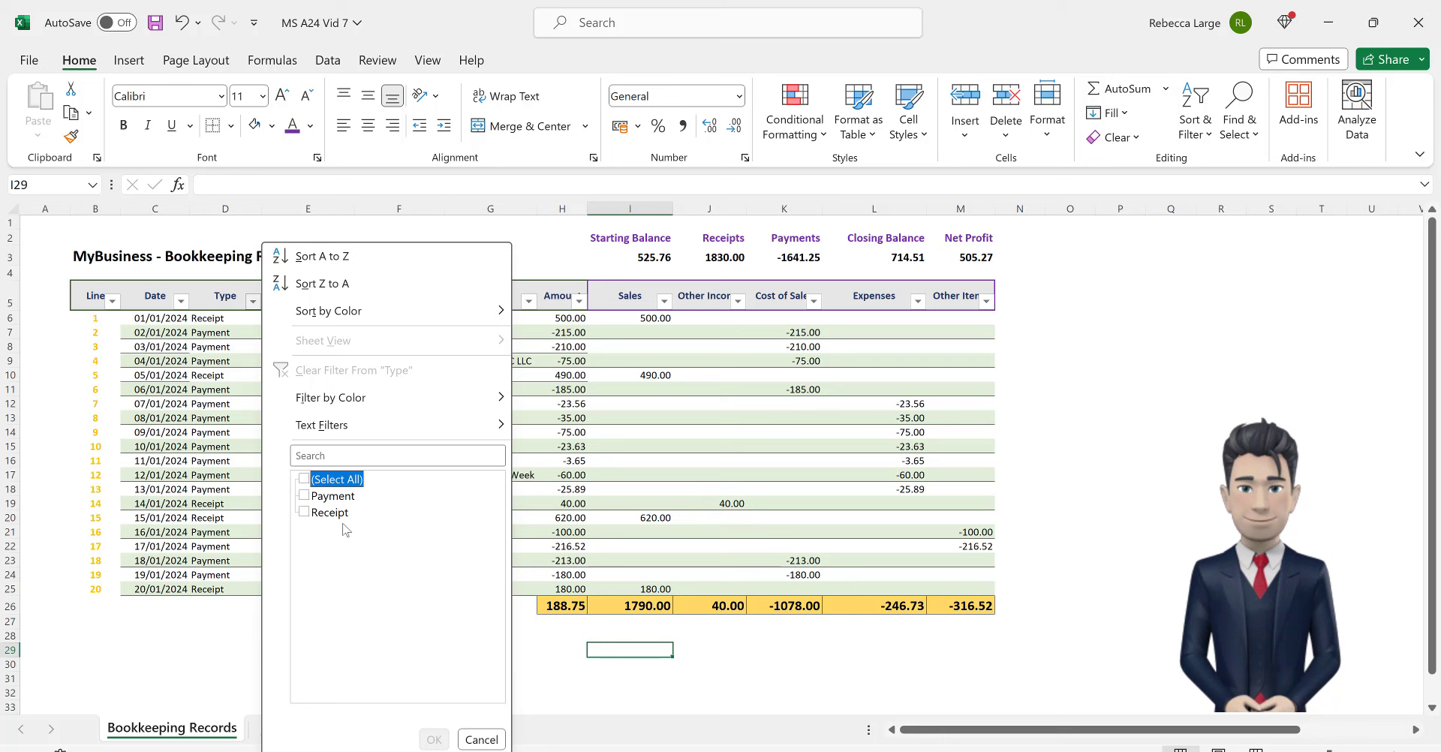
pyautogui.click(304, 495)
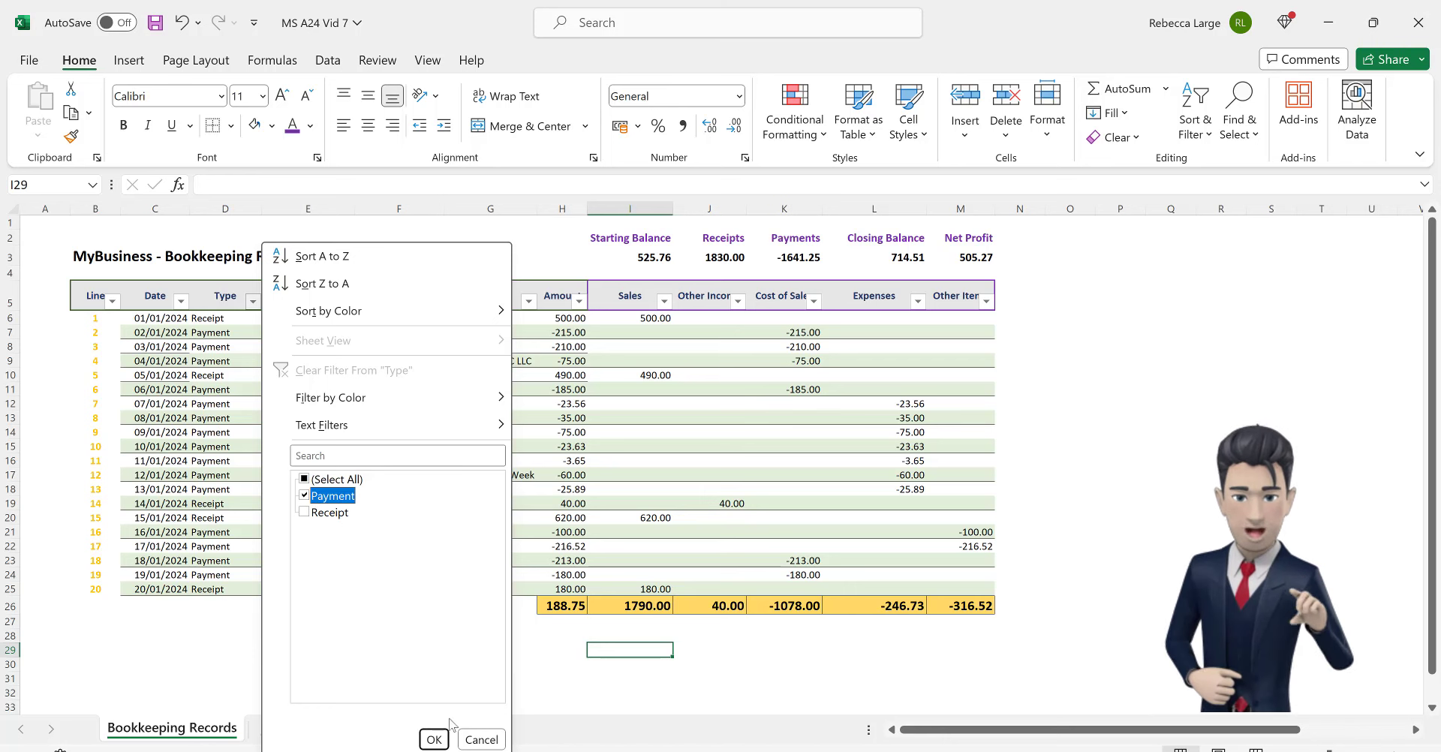
pyautogui.click(433, 739)
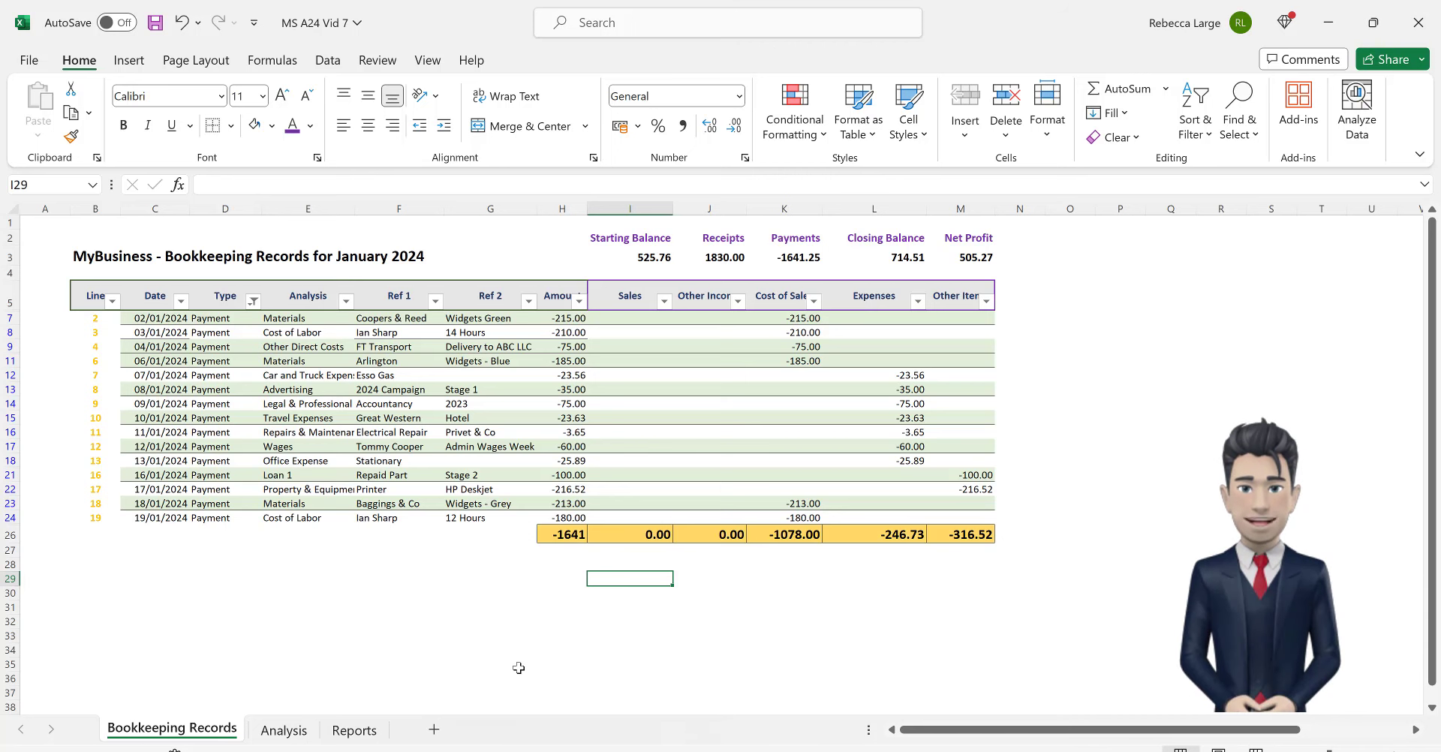
# Step: Filter the Analysis column by searching 'cos' and unchecking Other Direct Costs, leaving only Cost of Labor
pyautogui.click(347, 301)
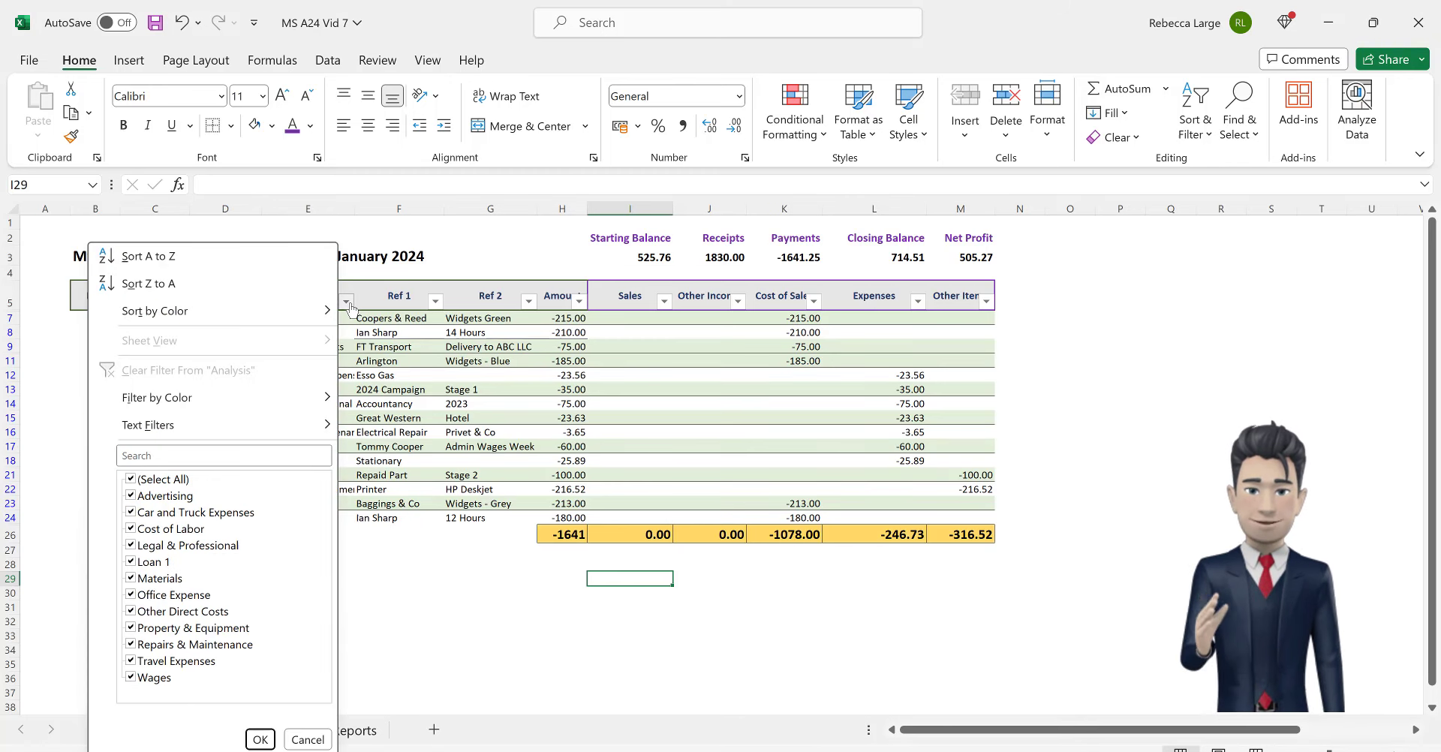
pyautogui.click(300, 451)
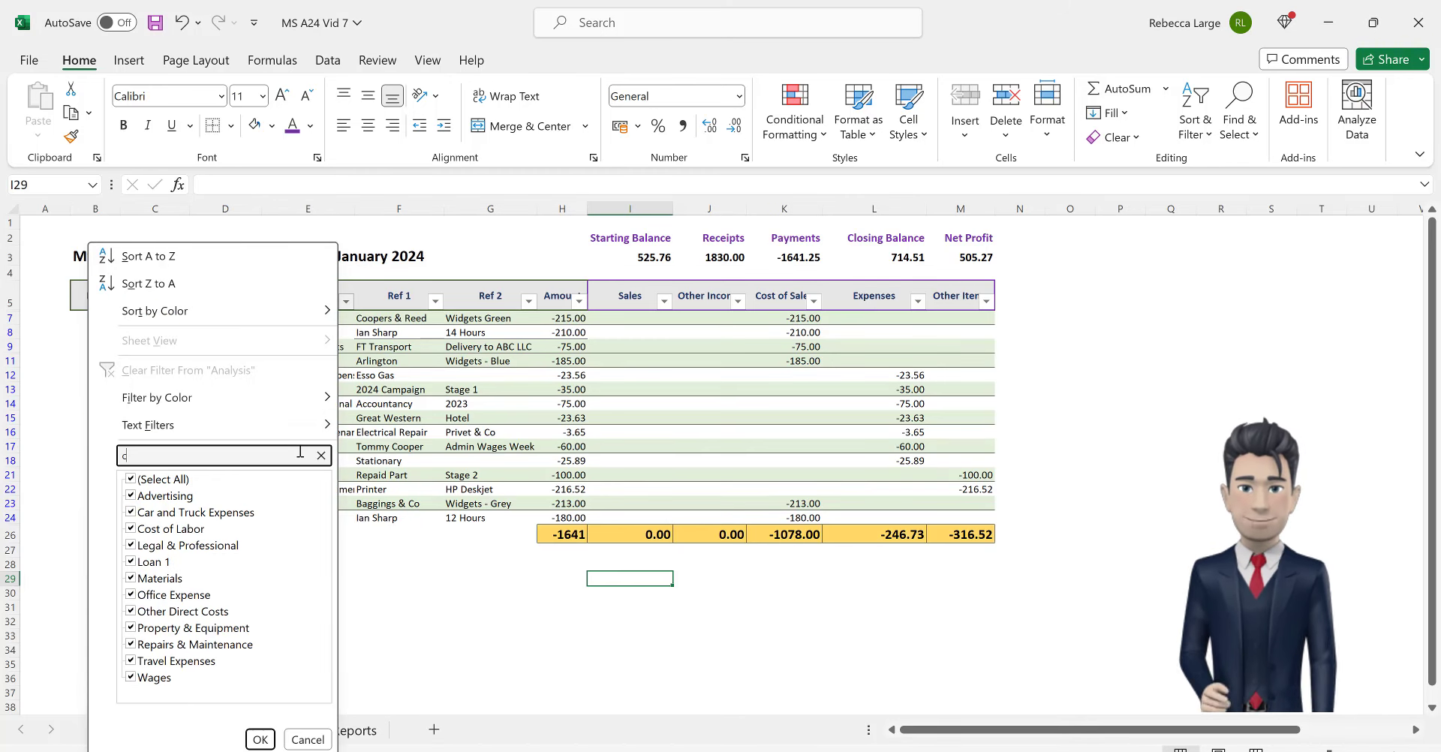
pyautogui.write('cost')
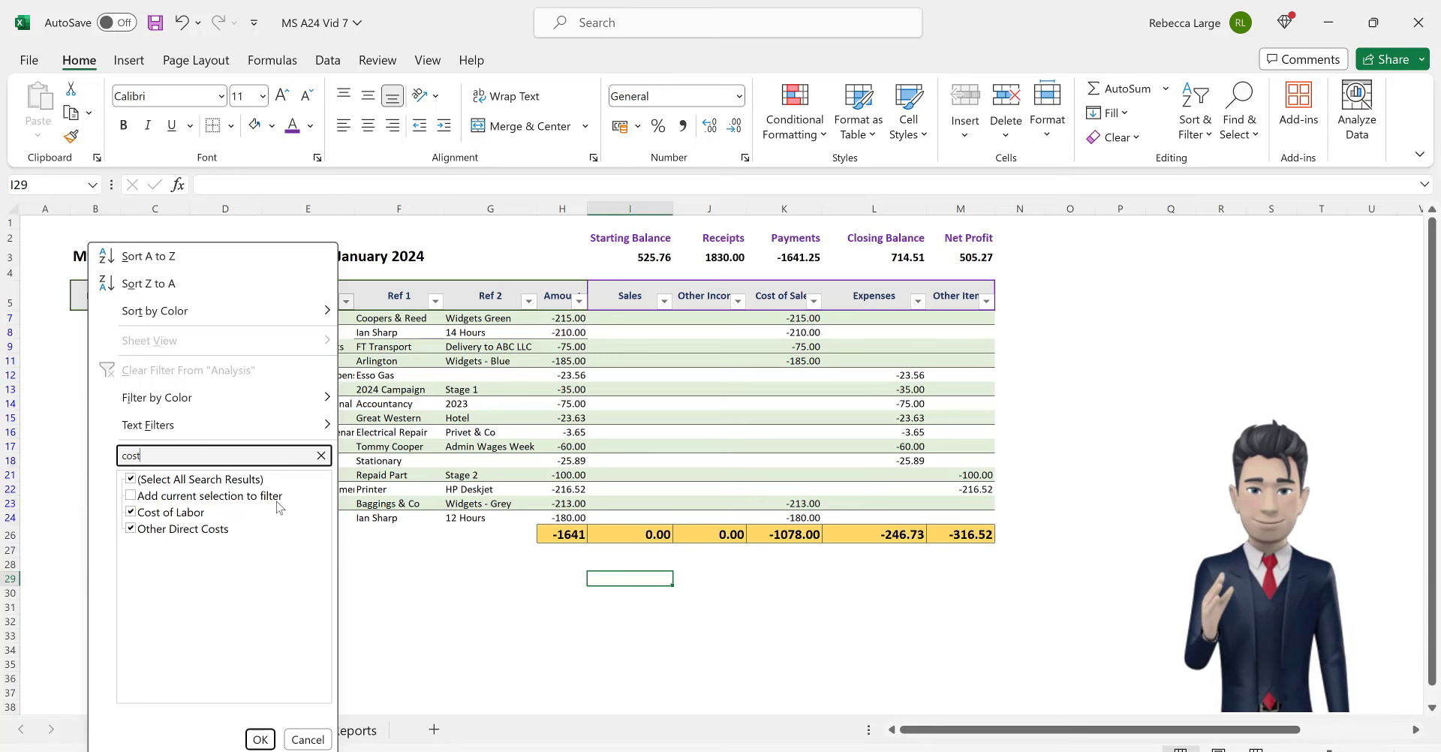
pyautogui.click(132, 529)
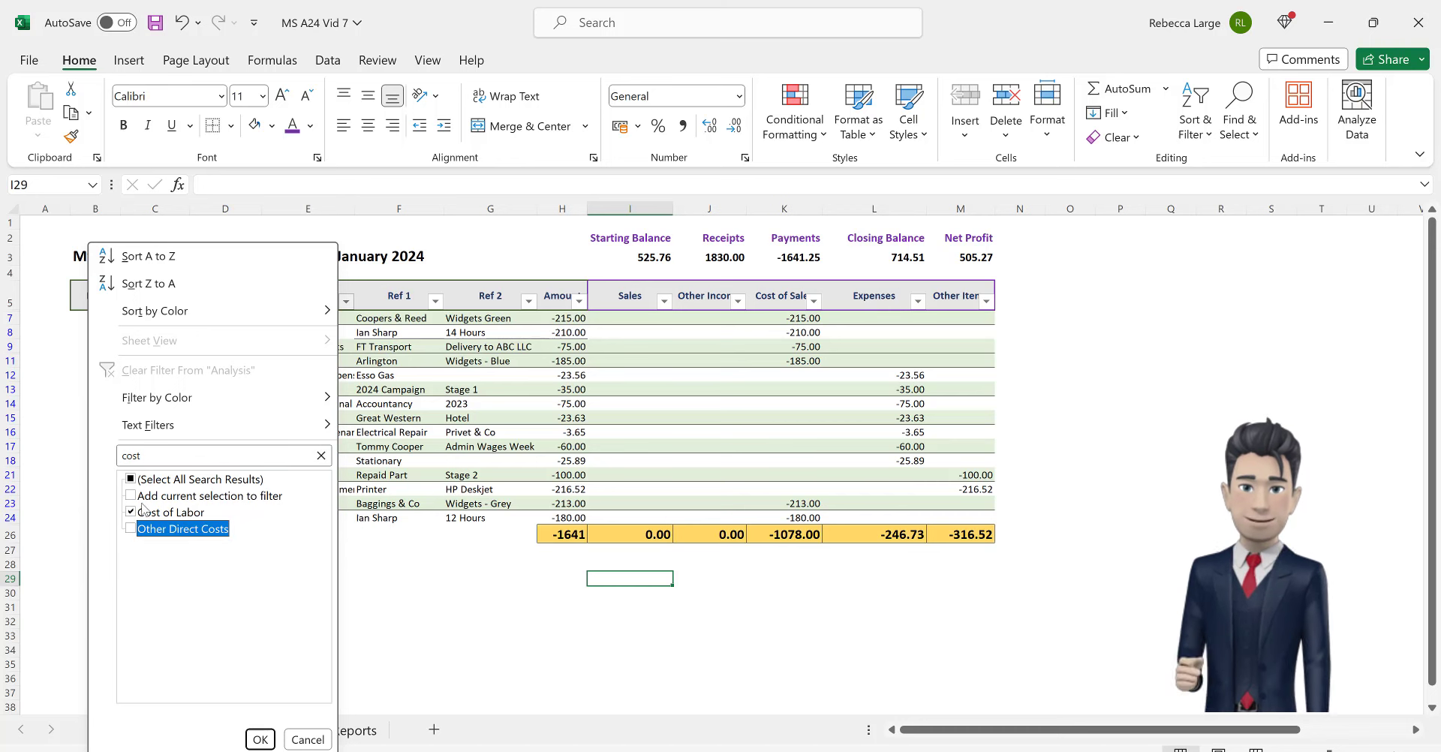
pyautogui.click(260, 739)
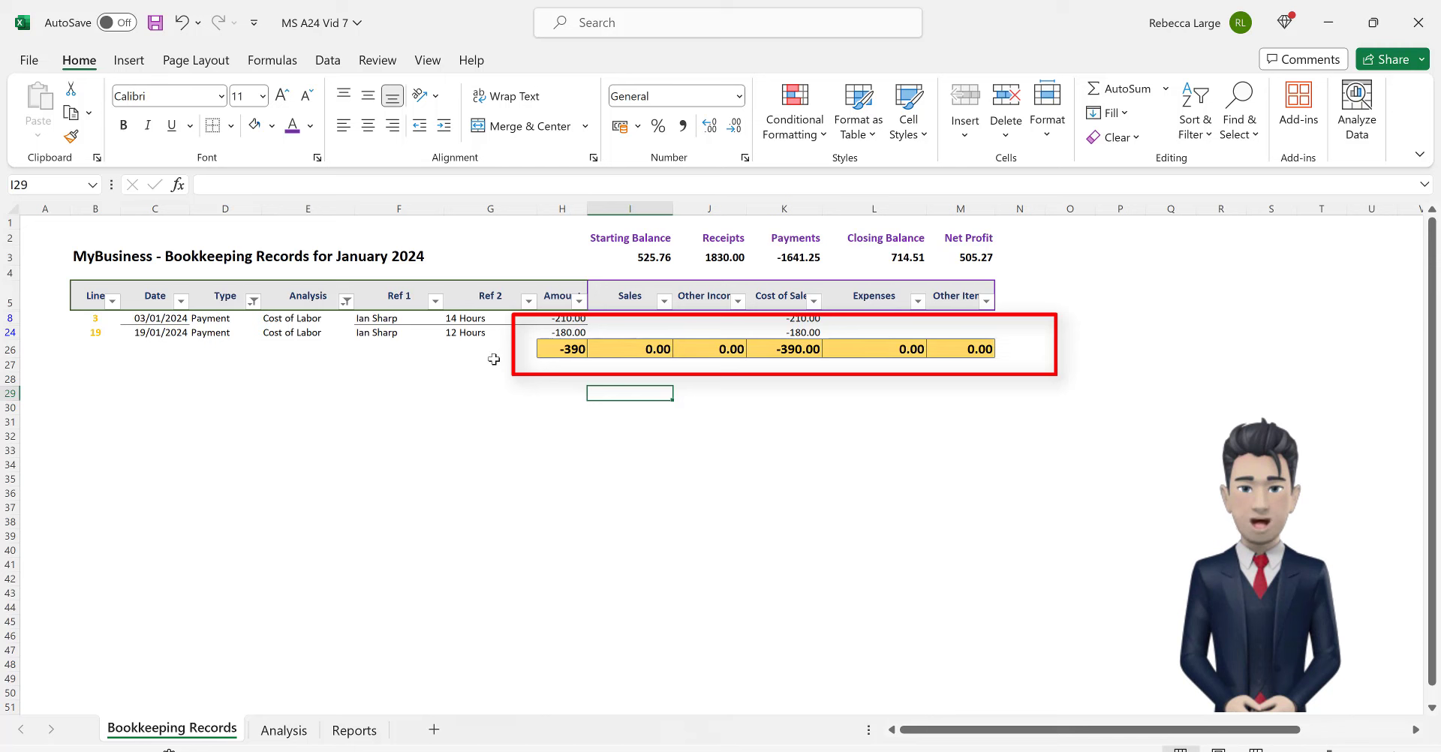
# Step: Clear all table filters via Sort & Filter so totals return to 188.75 Amount and 1790.00 Sales
pyautogui.click(1170, 463)
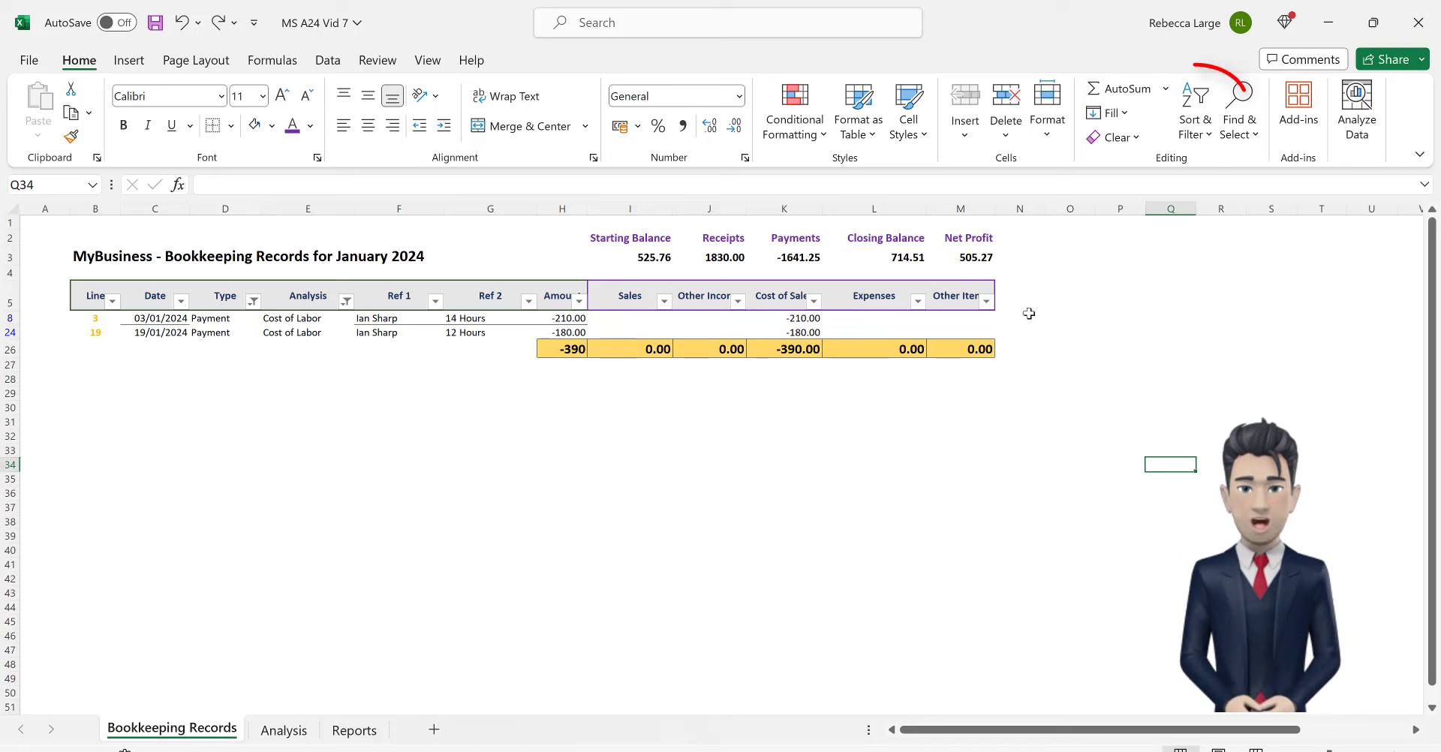
pyautogui.click(1194, 127)
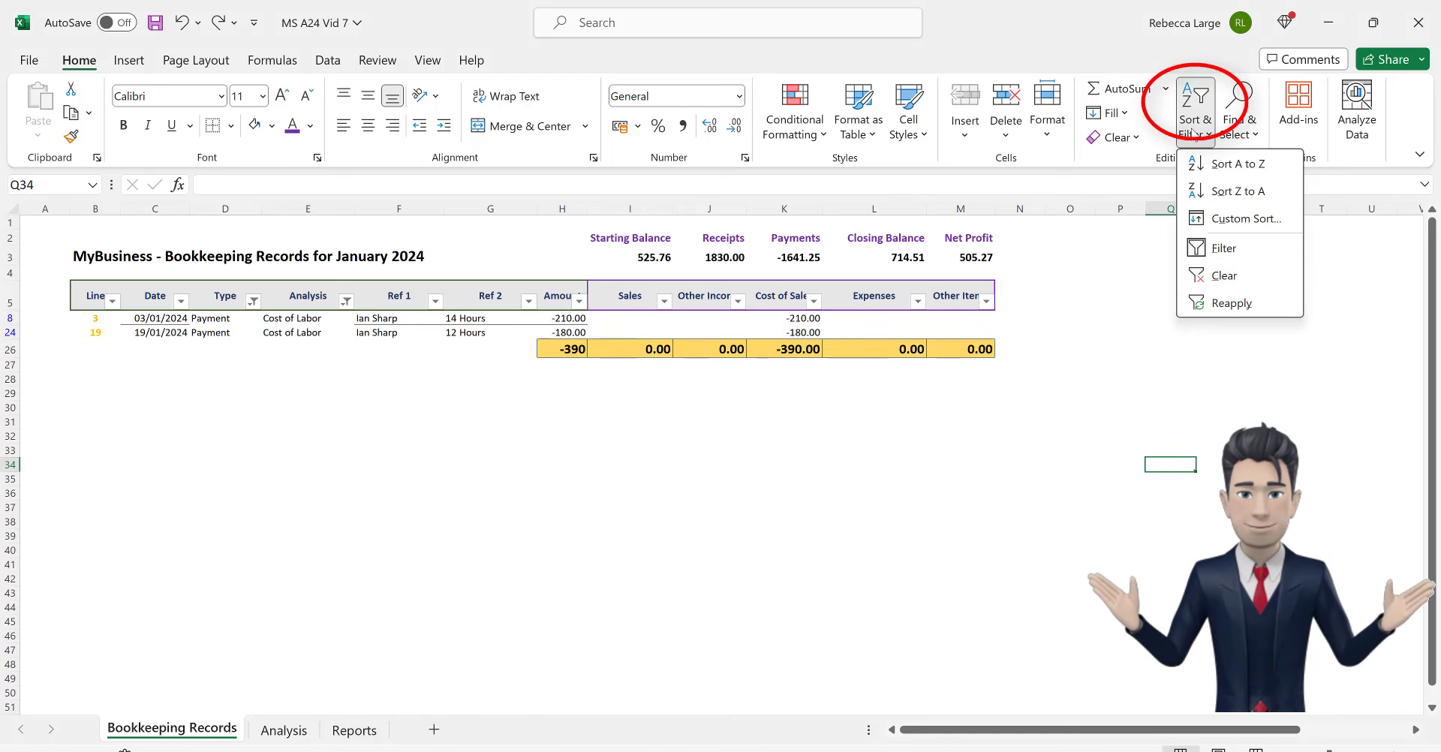
pyautogui.click(1231, 278)
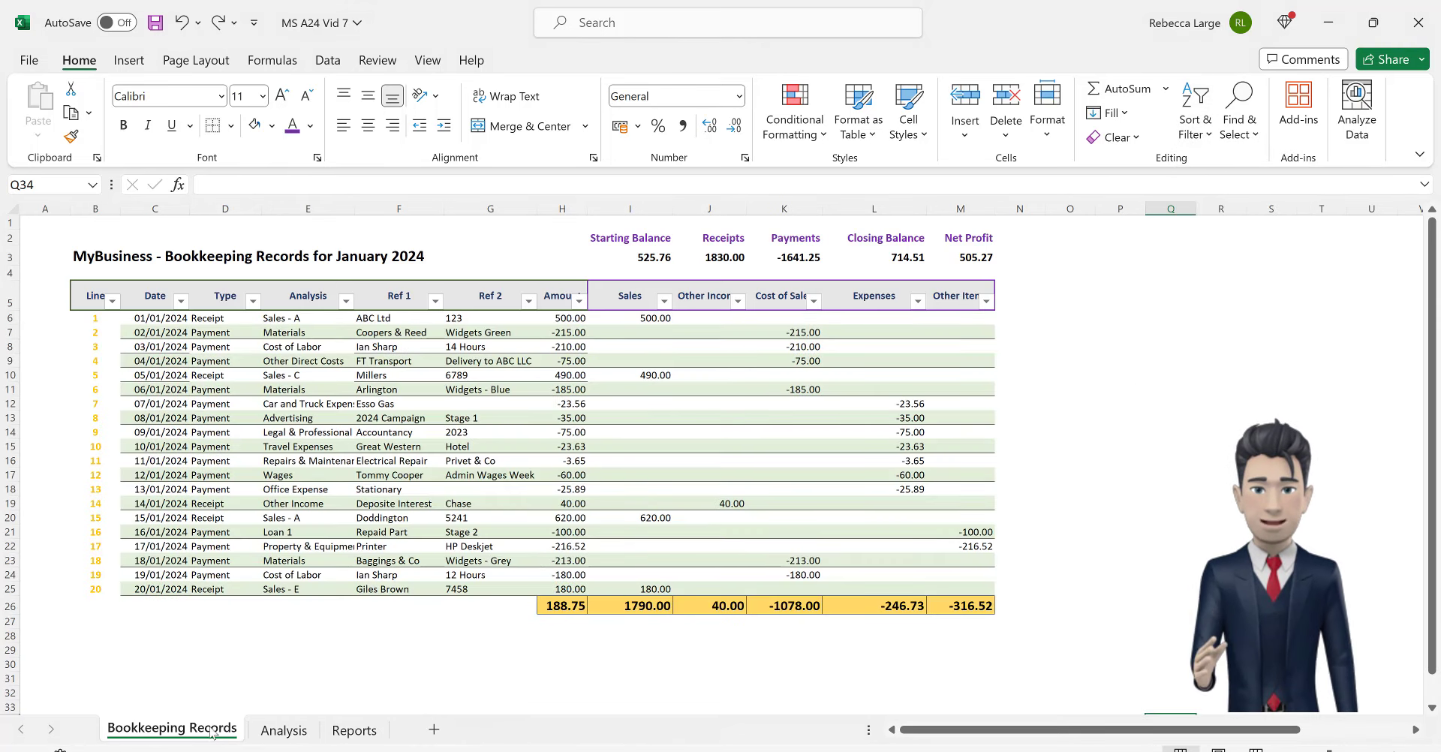
# Step: On the Reports sheet, redo the OTHER - NON PROFIT ITEMS heading in C50 and start a formula in C51
pyautogui.click(353, 730)
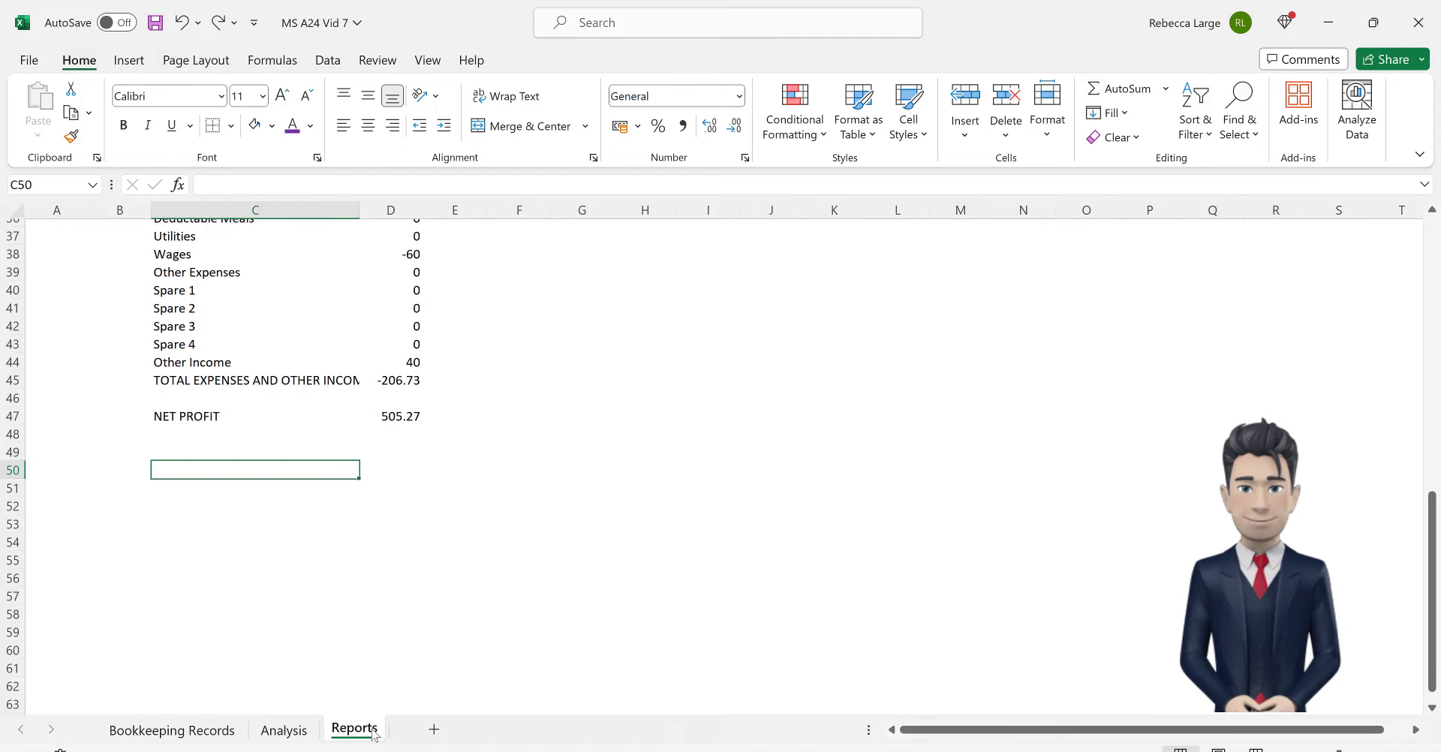
pyautogui.click(217, 18)
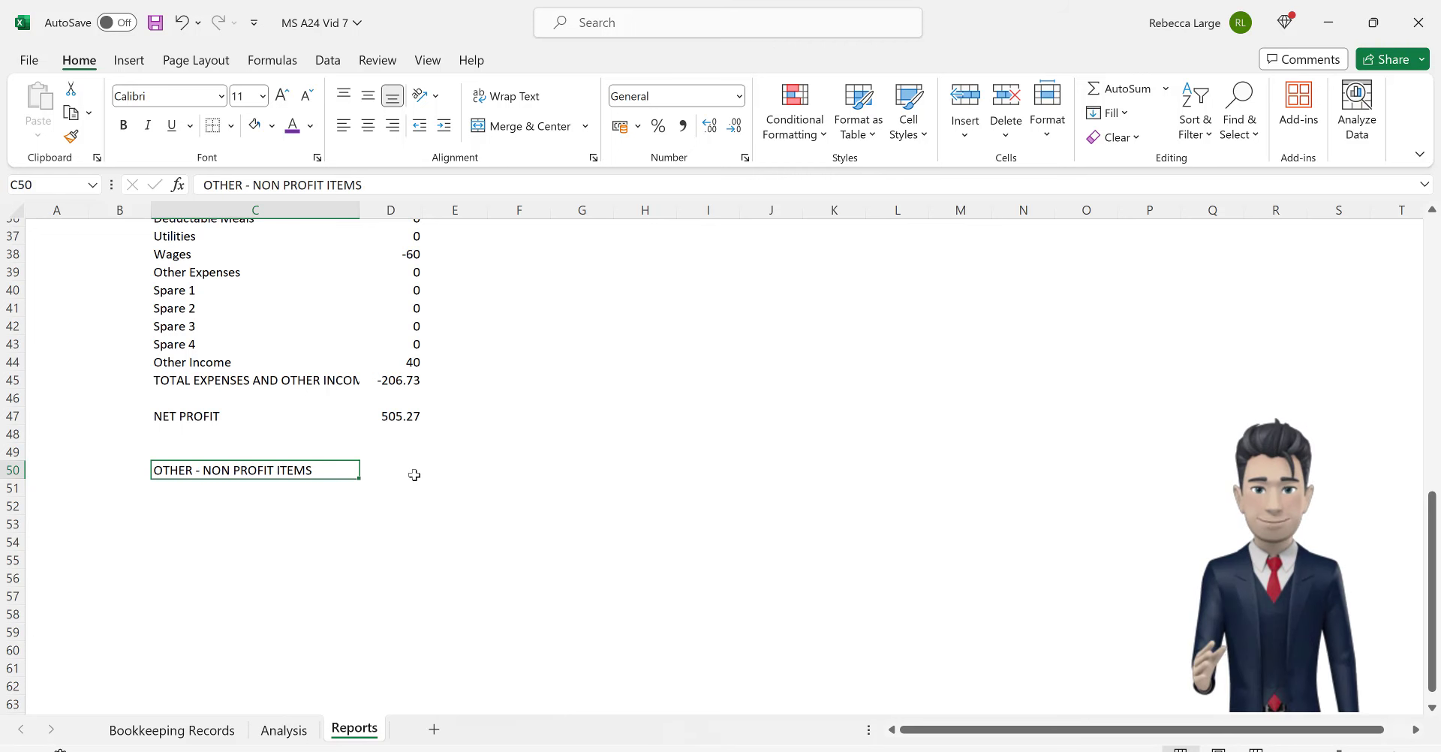
pyautogui.click(275, 493)
pyautogui.write('=')
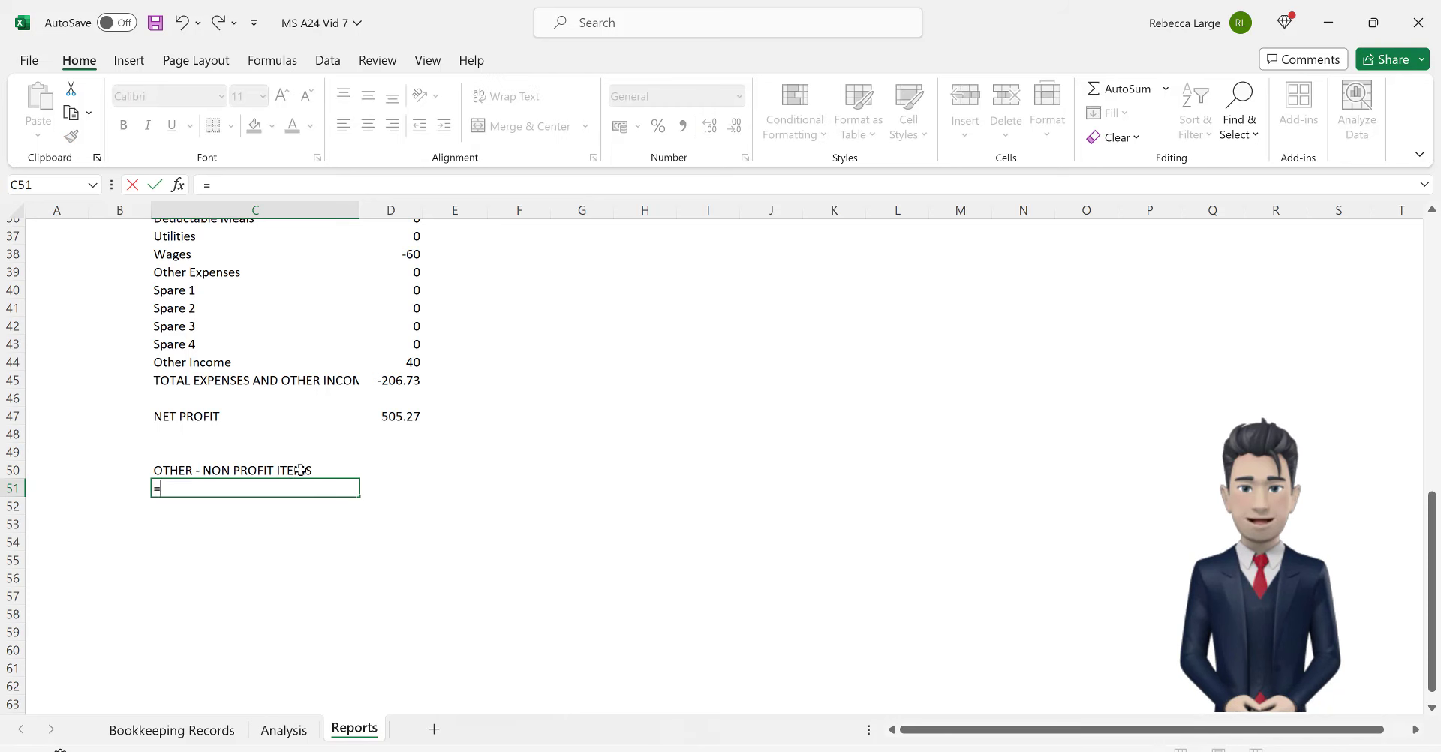
# Step: Link C51 to Analysis!C69 (Property & Equipment) and fill the label formula down to C65
pyautogui.click(284, 729)
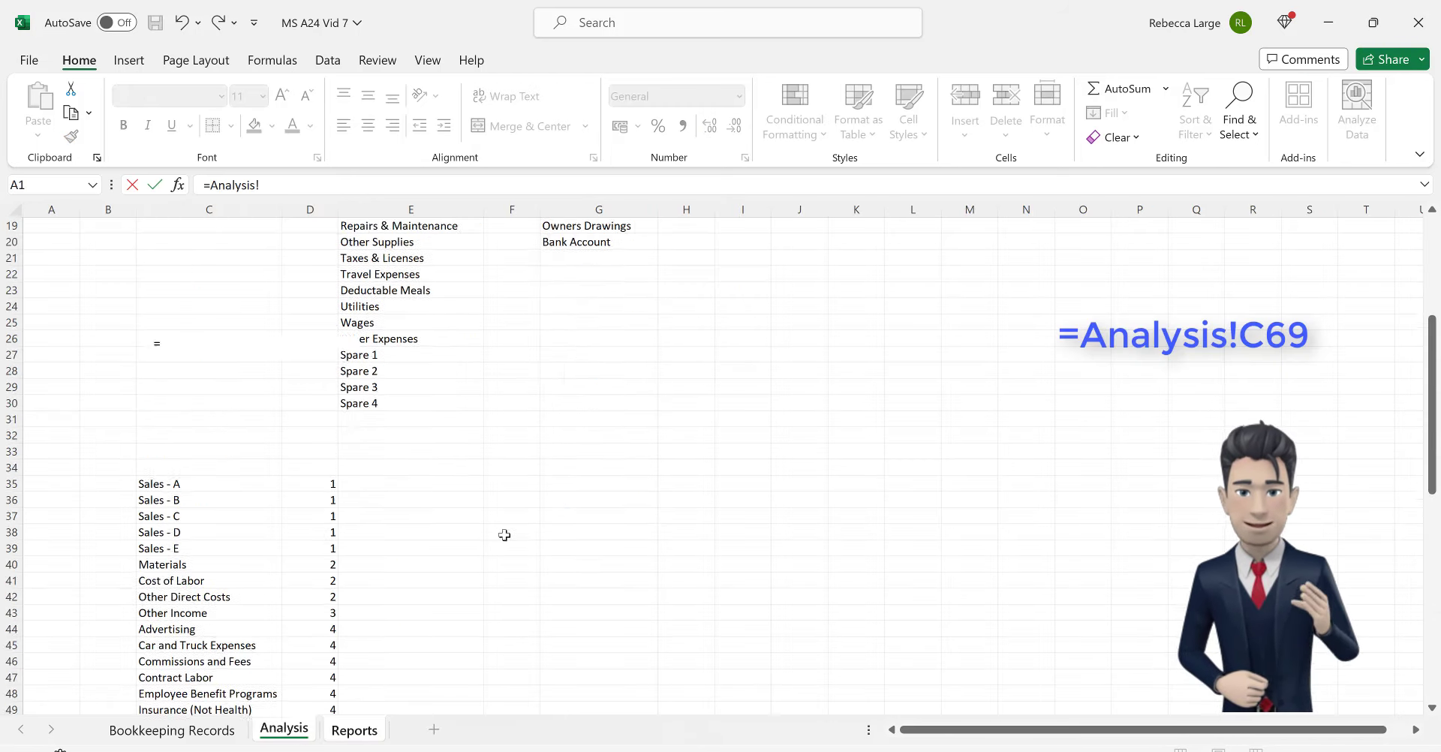
pyautogui.scroll(-11, 505, 535)
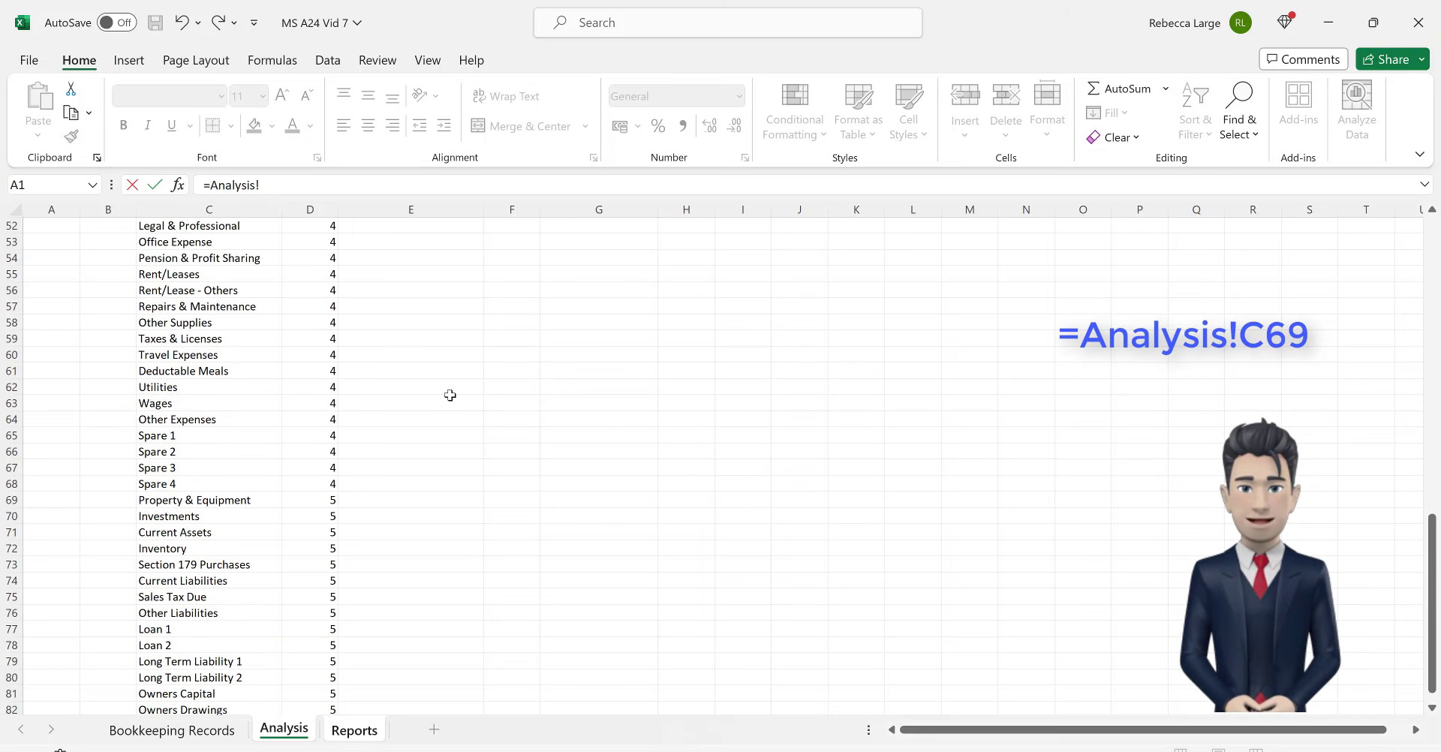
pyautogui.click(210, 500)
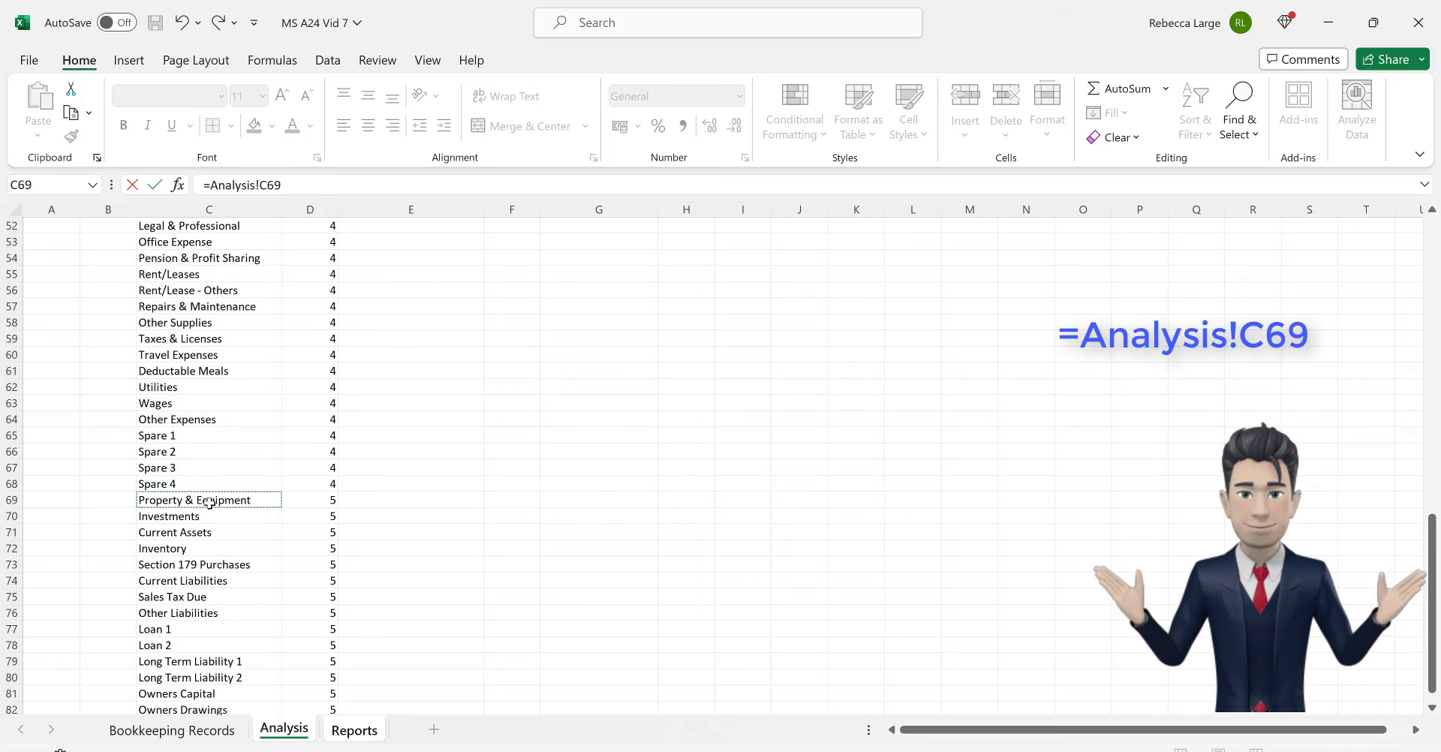
pyautogui.press('Return')
pyautogui.press('Up')
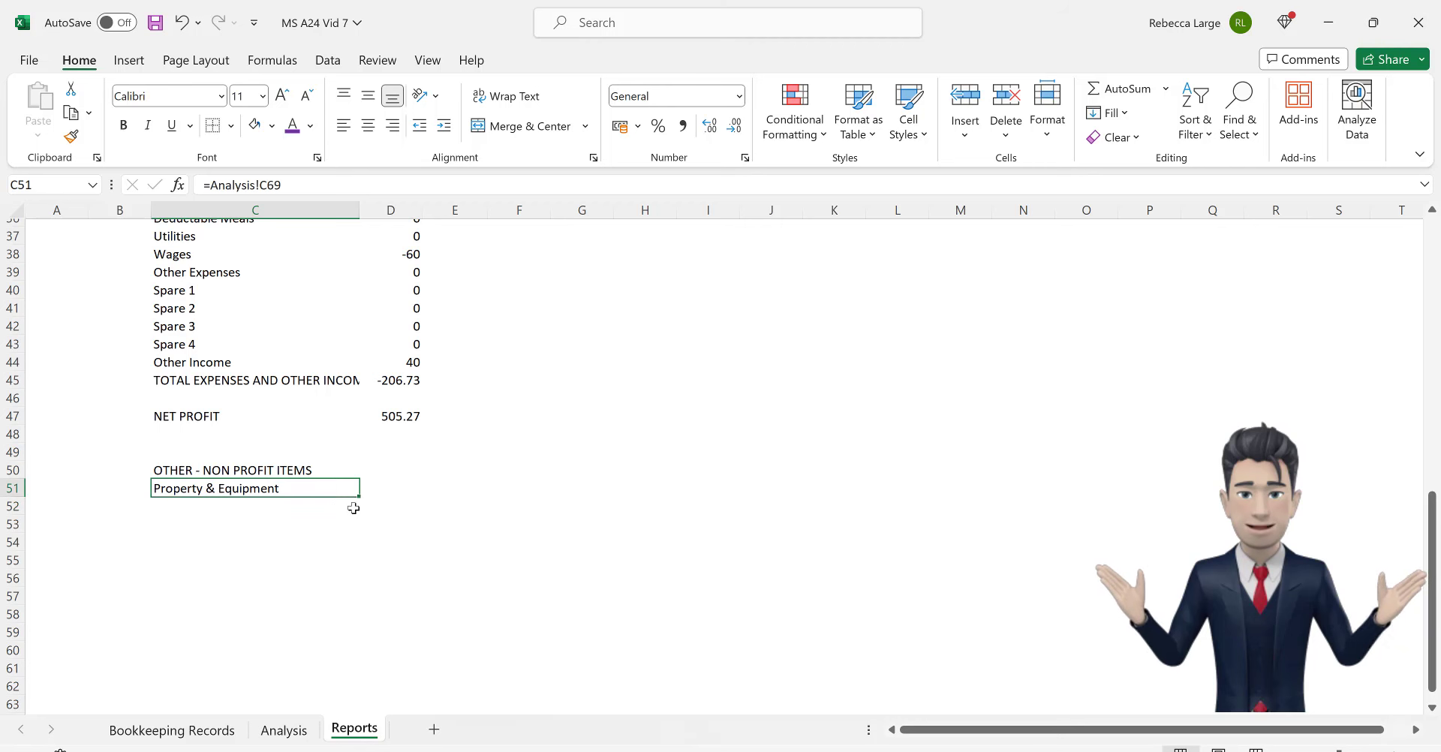
pyautogui.moveTo(360, 495); pyautogui.dragTo(326, 670)
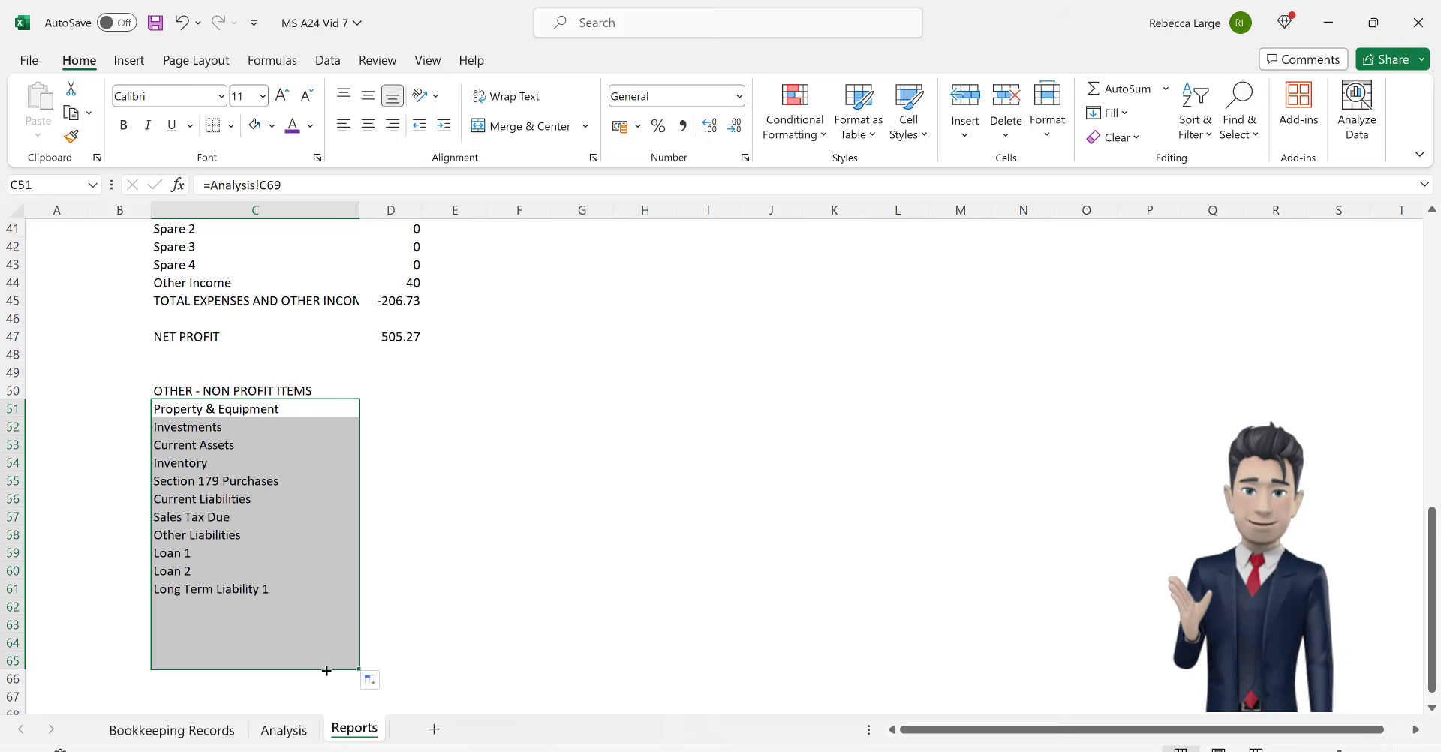
# Step: Copy D4's SUMIF formula into D51 and fill it down through D65
pyautogui.hotkey('ctrl', 'c')
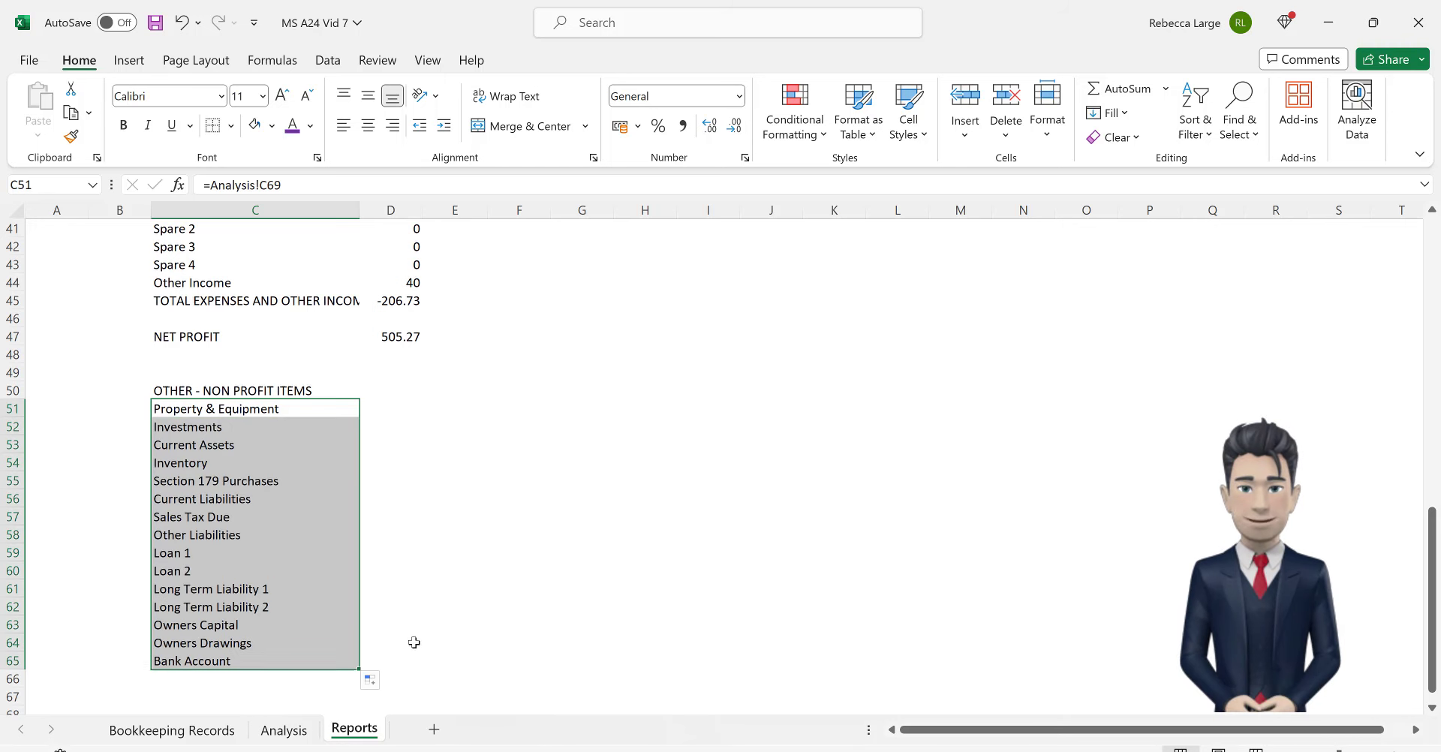
pyautogui.scroll(10, 414, 642)
pyautogui.scroll(4, 414, 642)
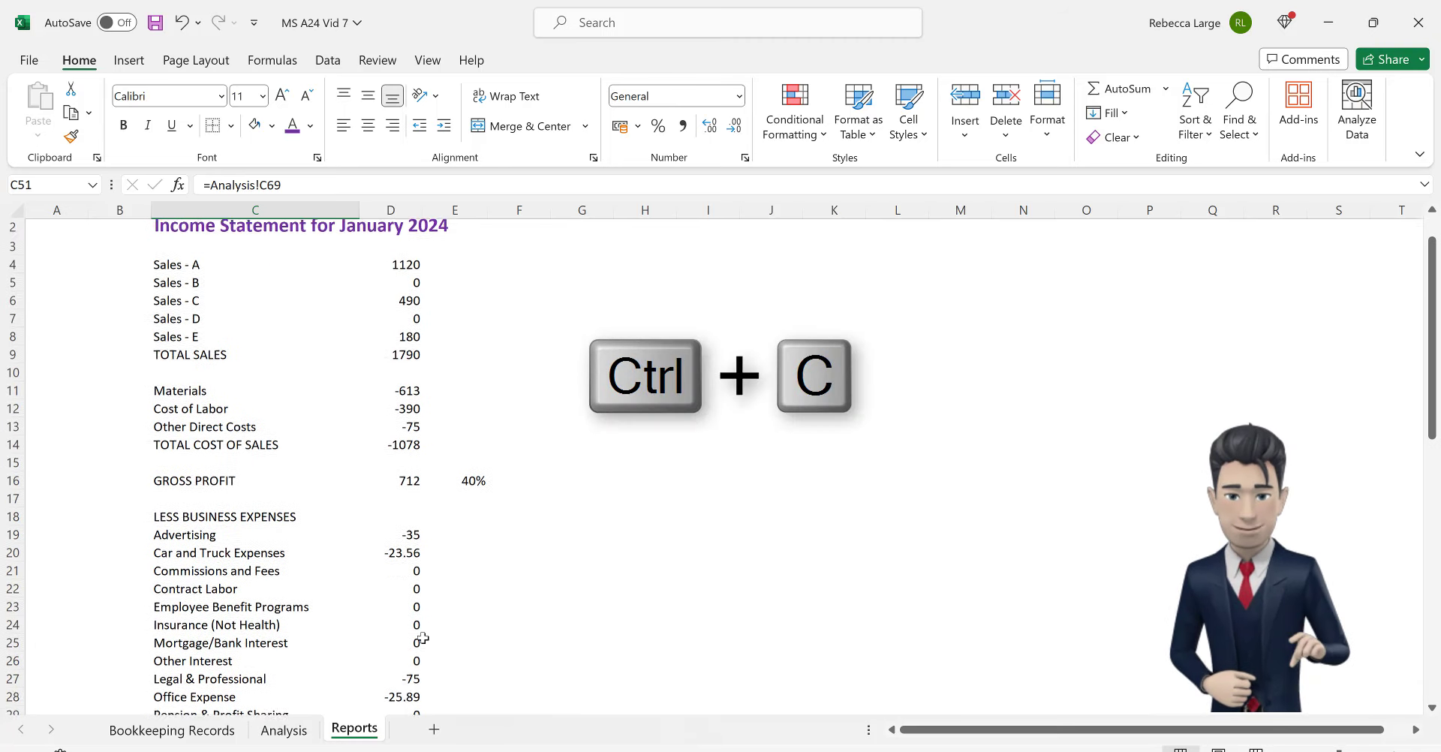
pyautogui.click(413, 289)
pyautogui.hotkey('ctrl', 'c')
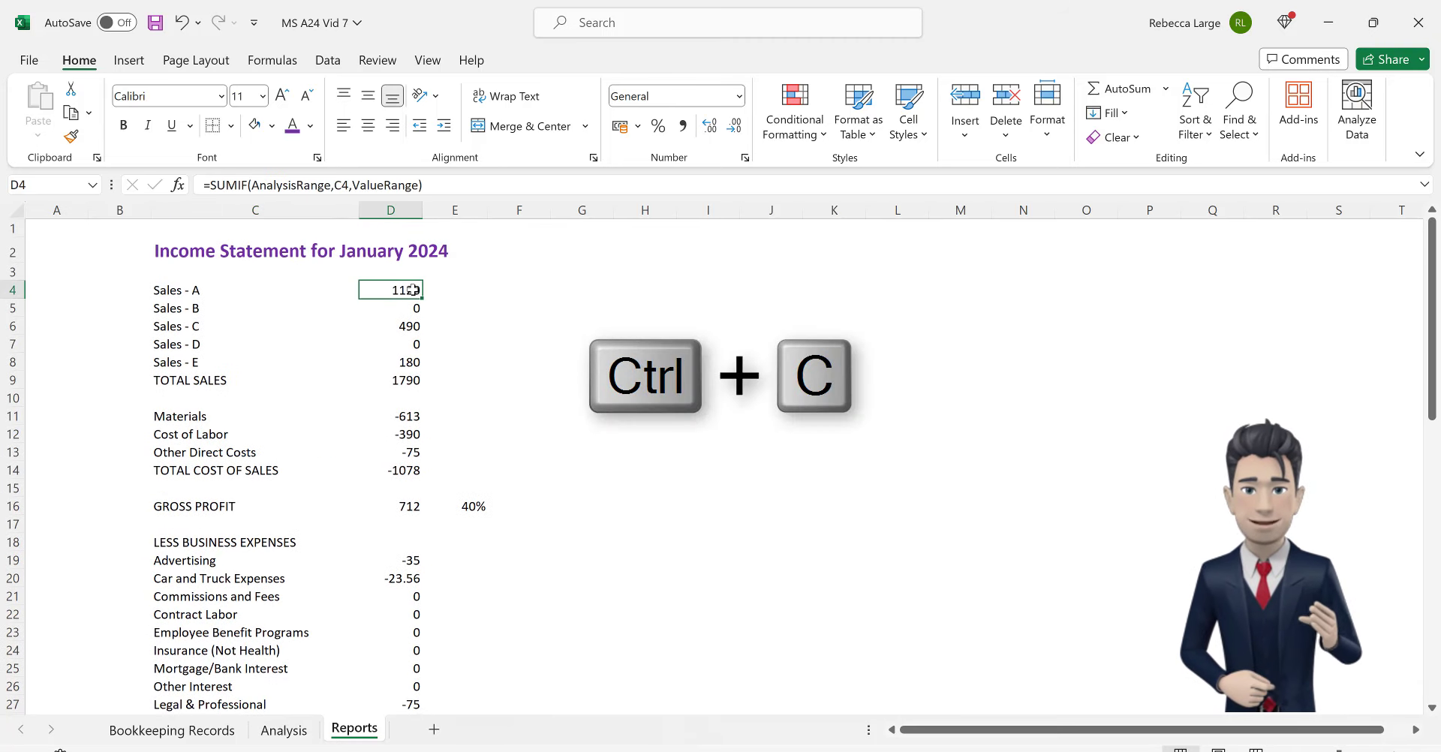
pyautogui.hotkey('ctrl', 'v')
pyautogui.scroll(-12, 440, 416)
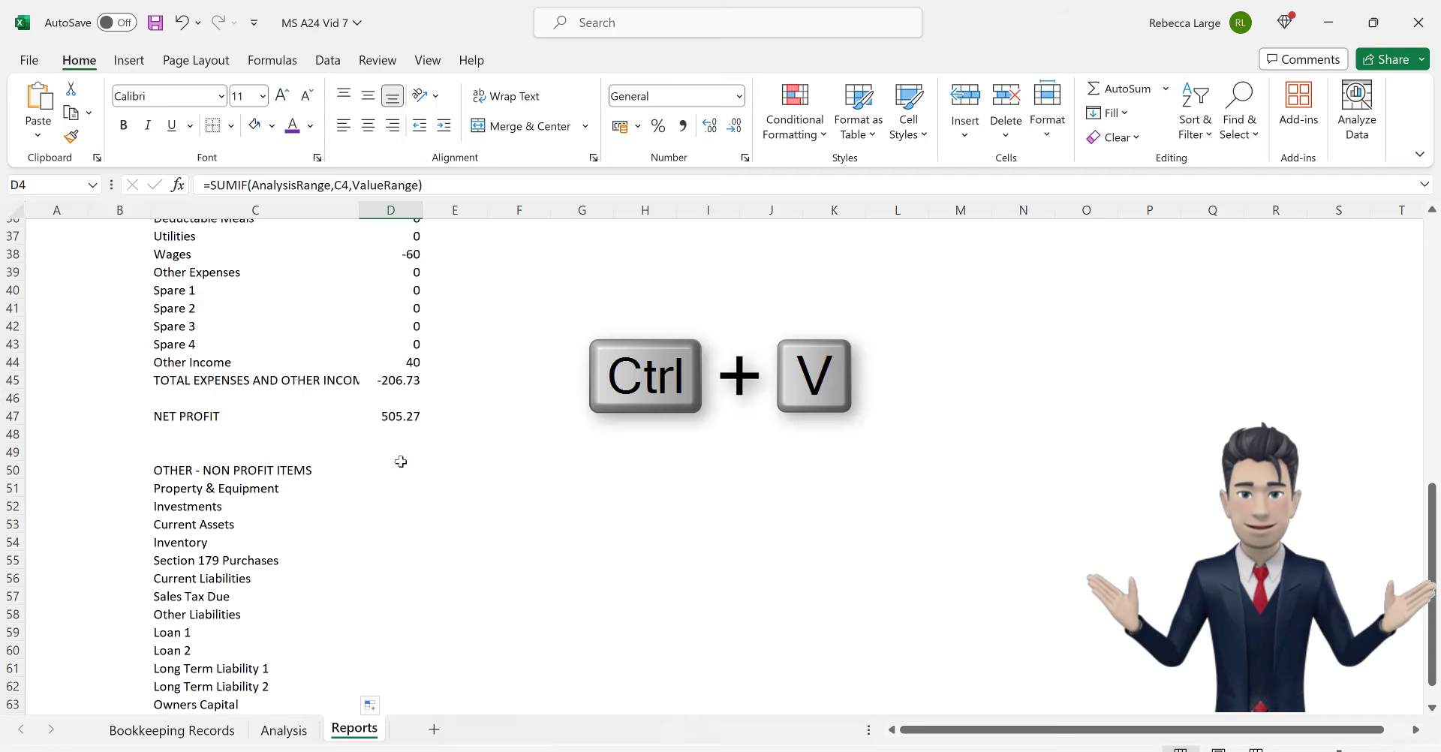
pyautogui.click(397, 469)
pyautogui.press('Down')
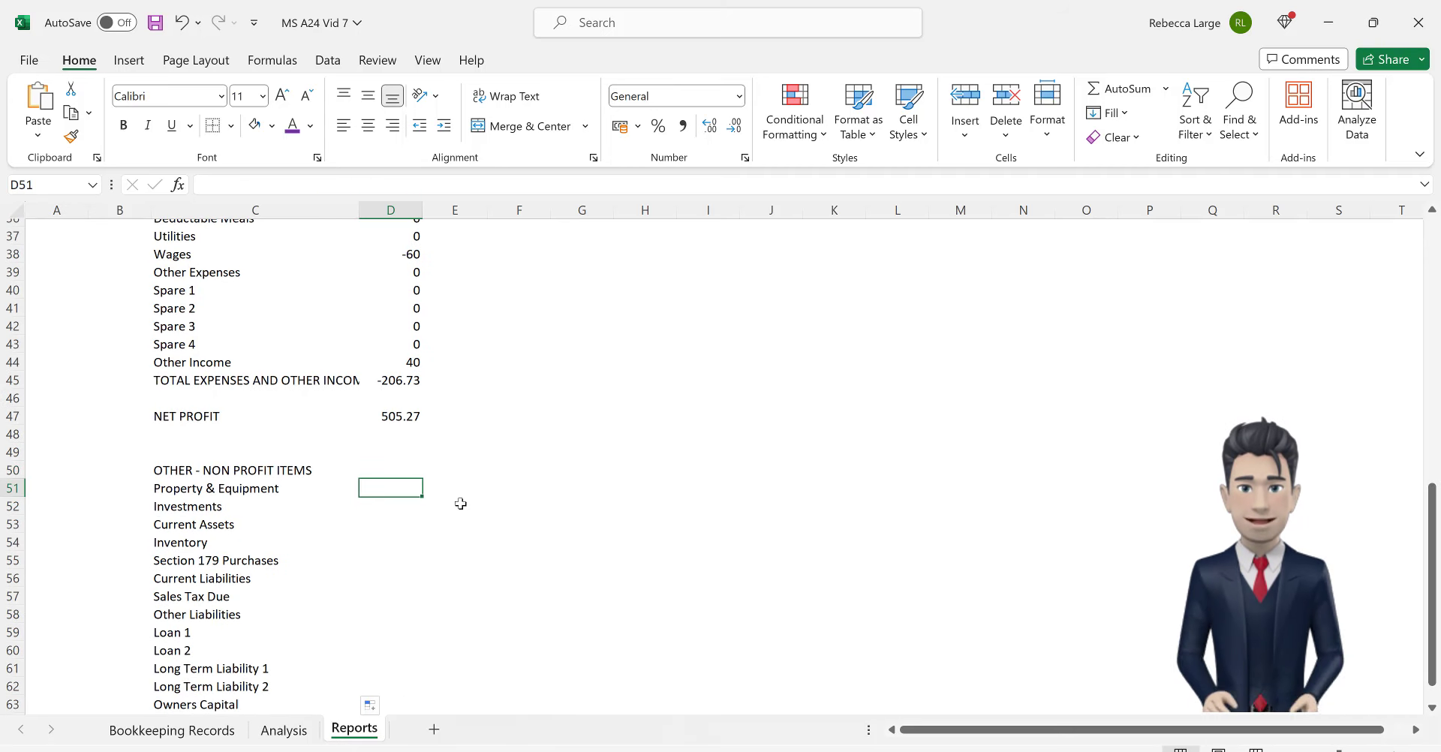
pyautogui.hotkey('ctrl', 'v')
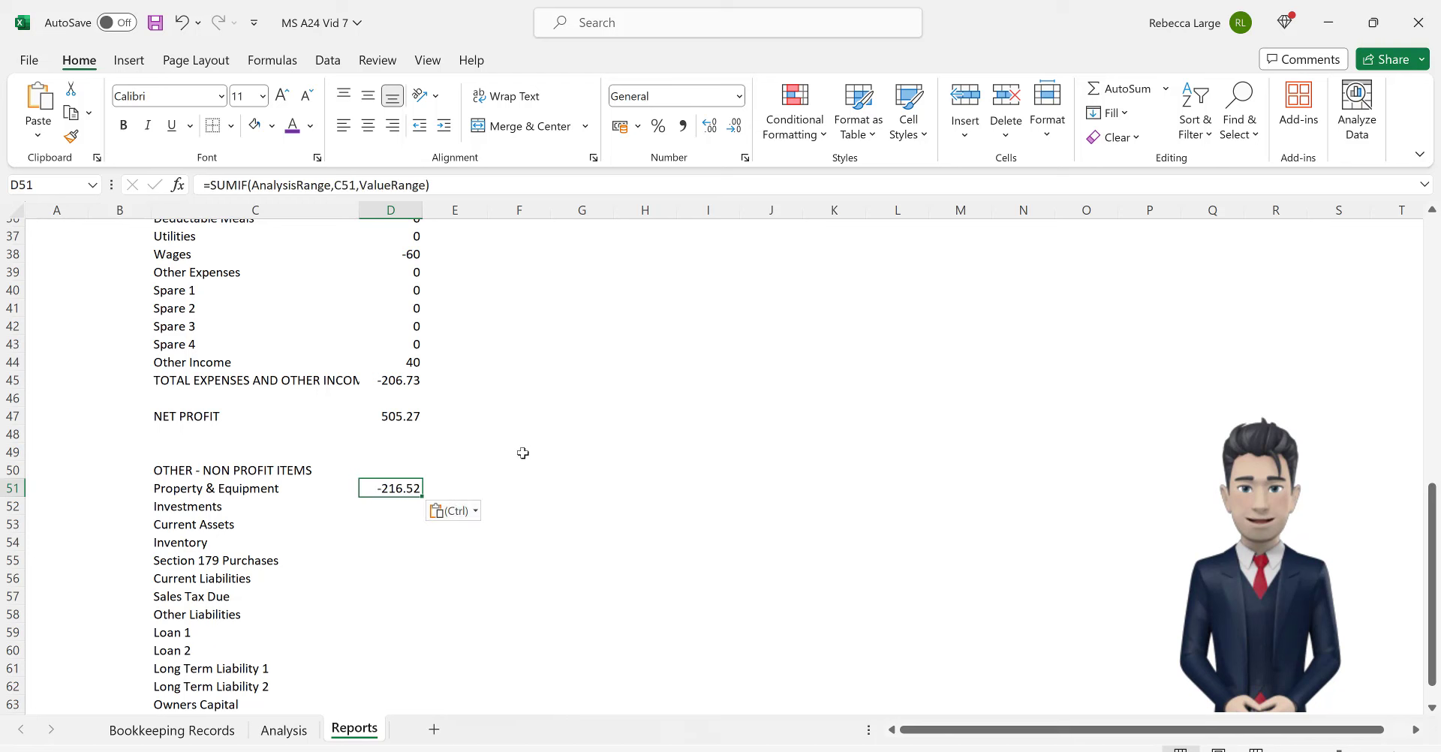
pyautogui.scroll(-3, 550, 447)
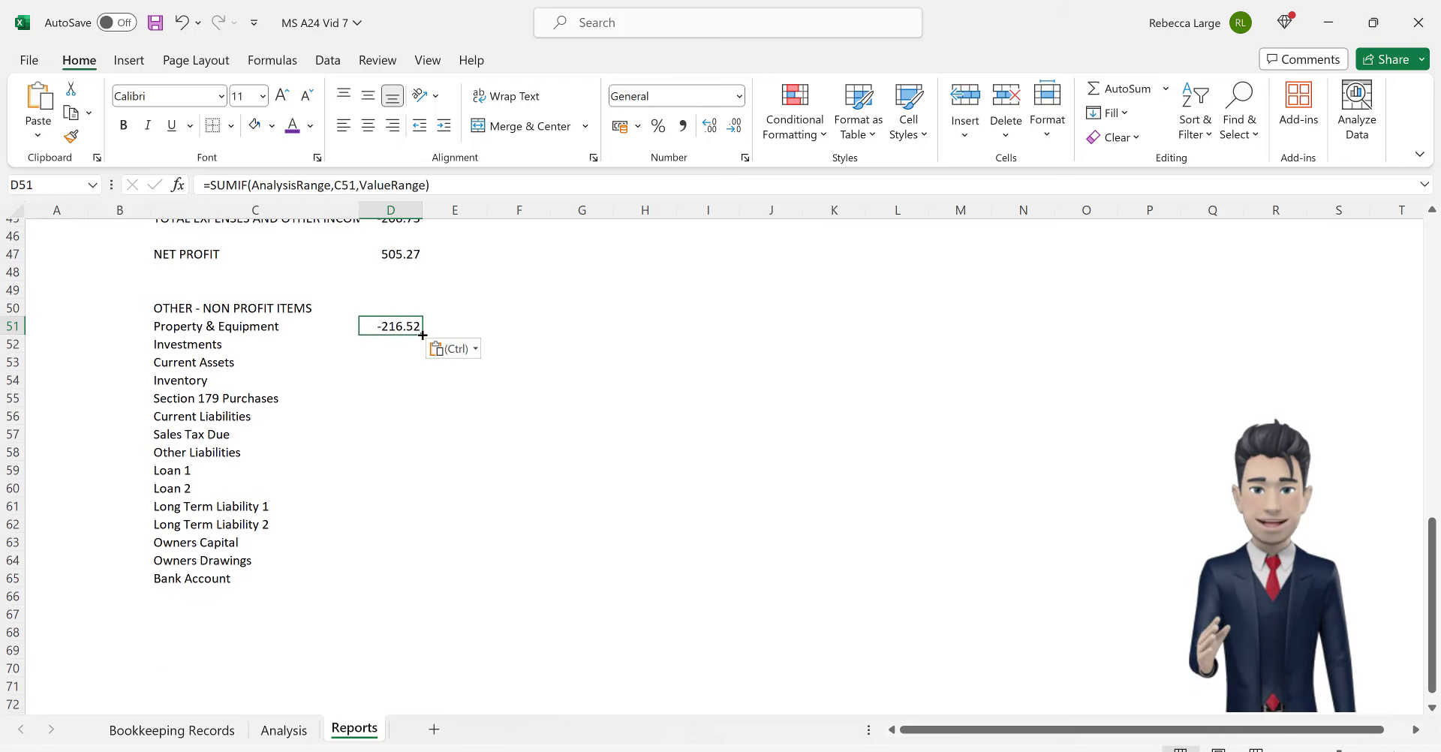
pyautogui.moveTo(422, 334); pyautogui.dragTo(398, 581)
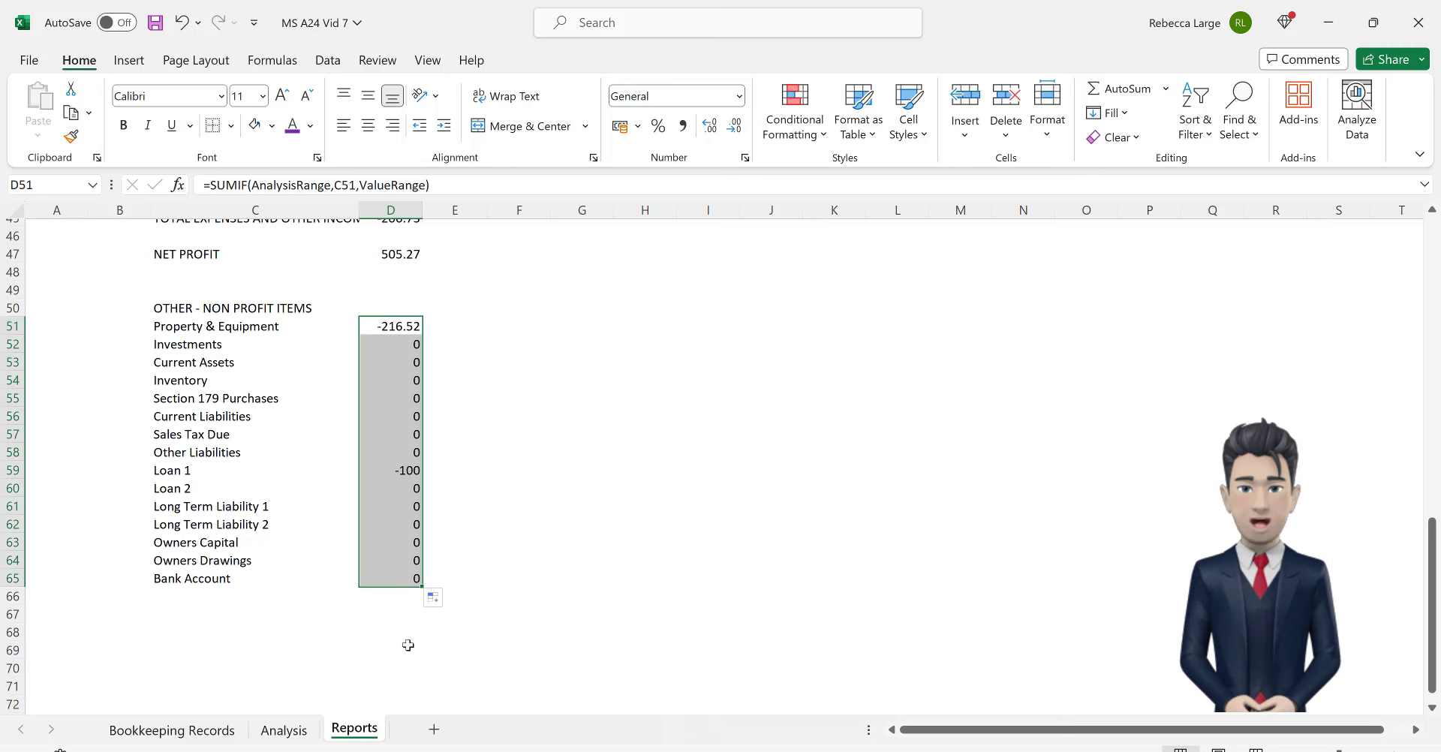
# Step: AutoSum the non-profit amounts in D66, giving -316.52
pyautogui.click(218, 597)
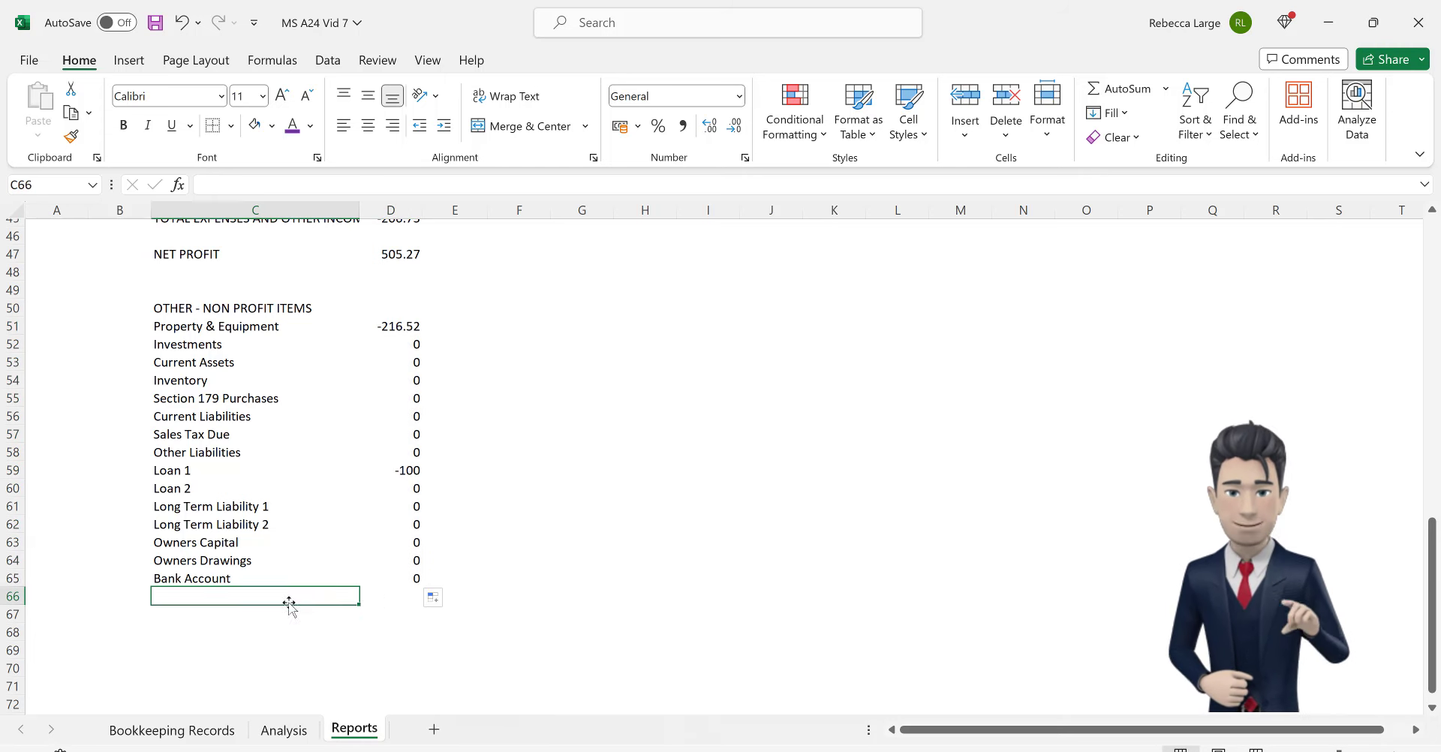
pyautogui.click(405, 601)
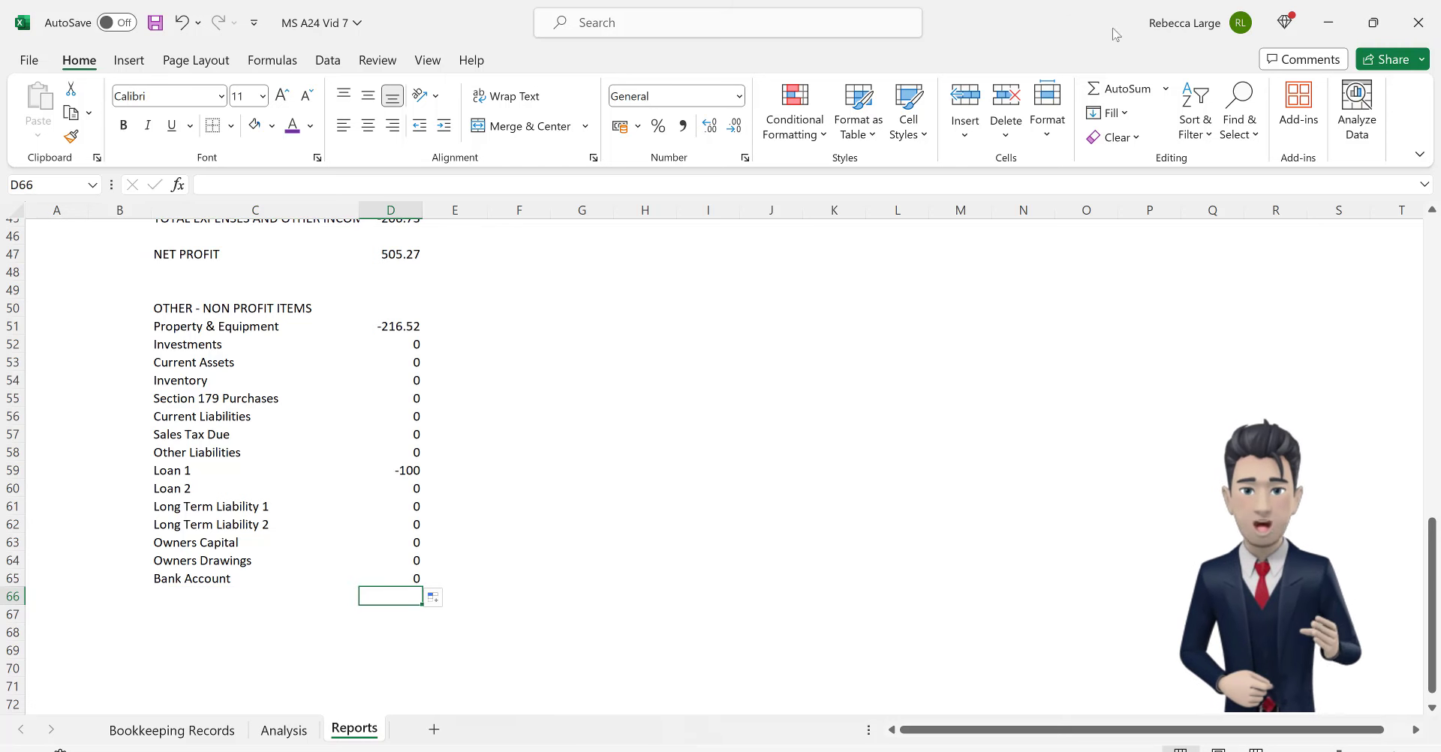
pyautogui.click(1126, 90)
pyautogui.click(1127, 91)
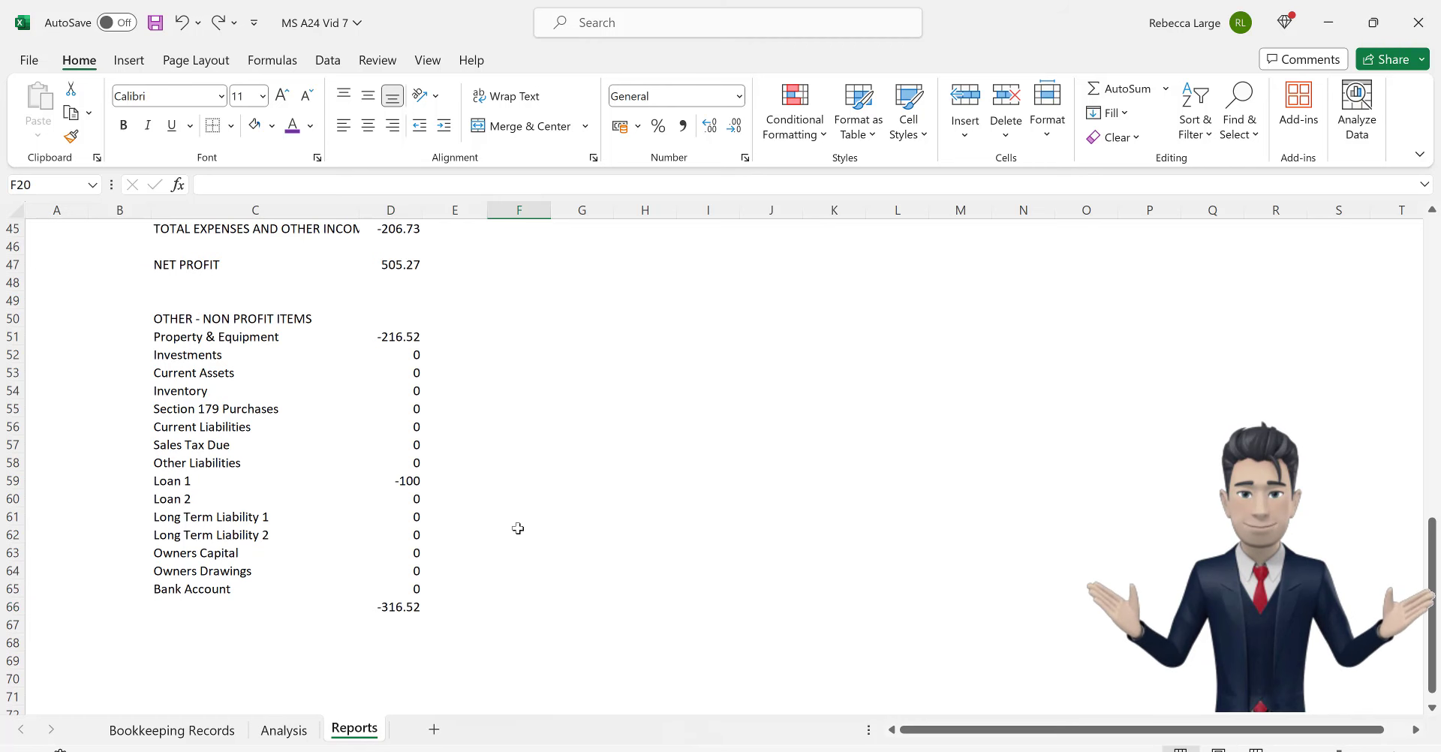
# Step: Format column D as Number with two decimals and the 1000 separator
pyautogui.scroll(8, 517, 528)
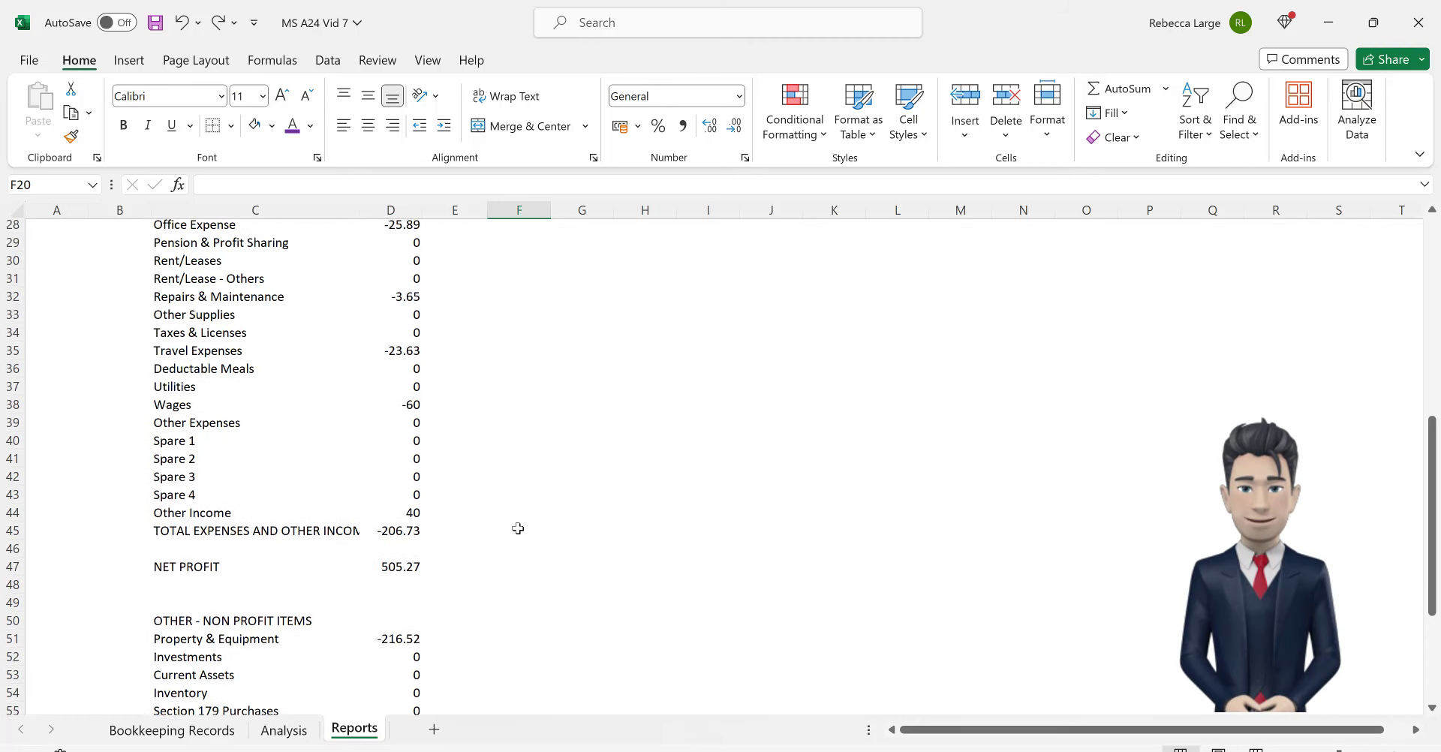
pyautogui.scroll(7, 517, 528)
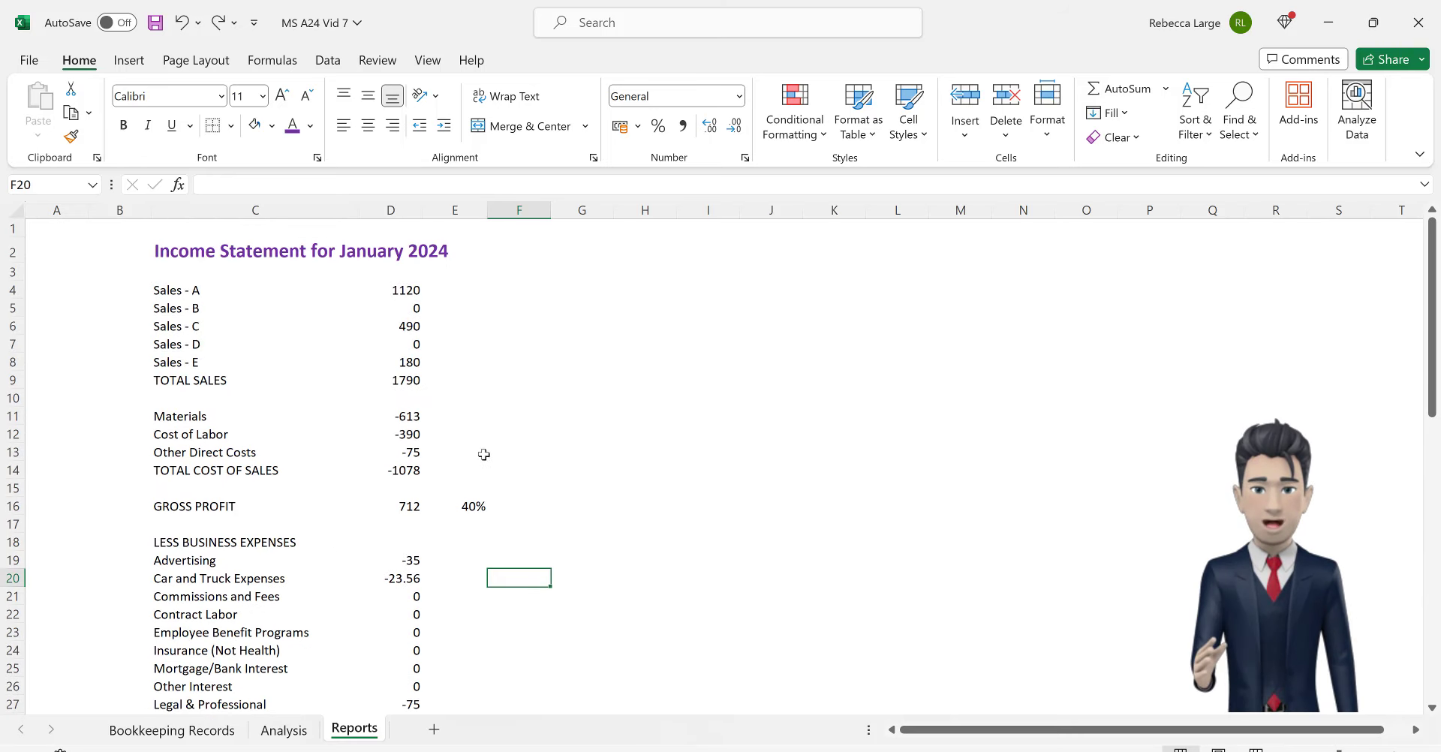
pyautogui.click(392, 209)
pyautogui.rightClick(391, 207)
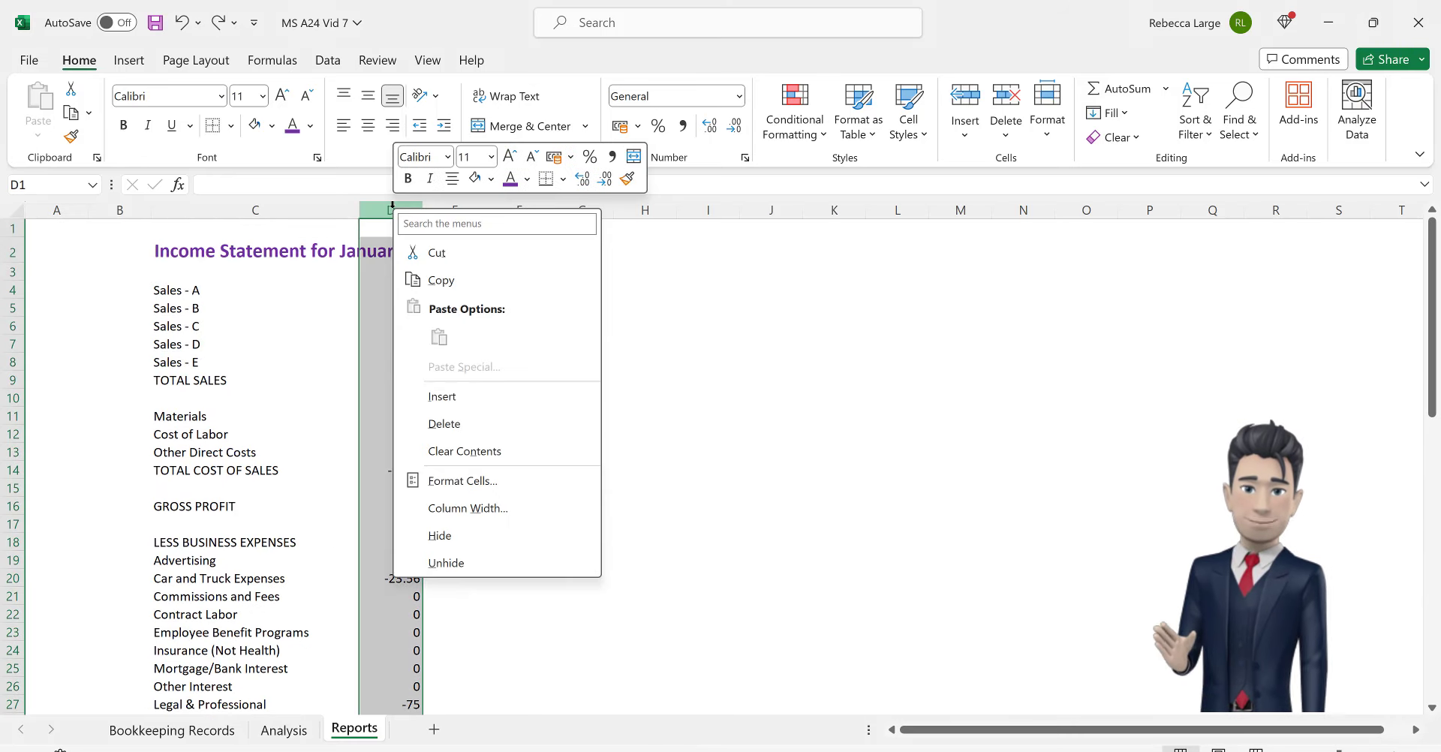
pyautogui.click(500, 480)
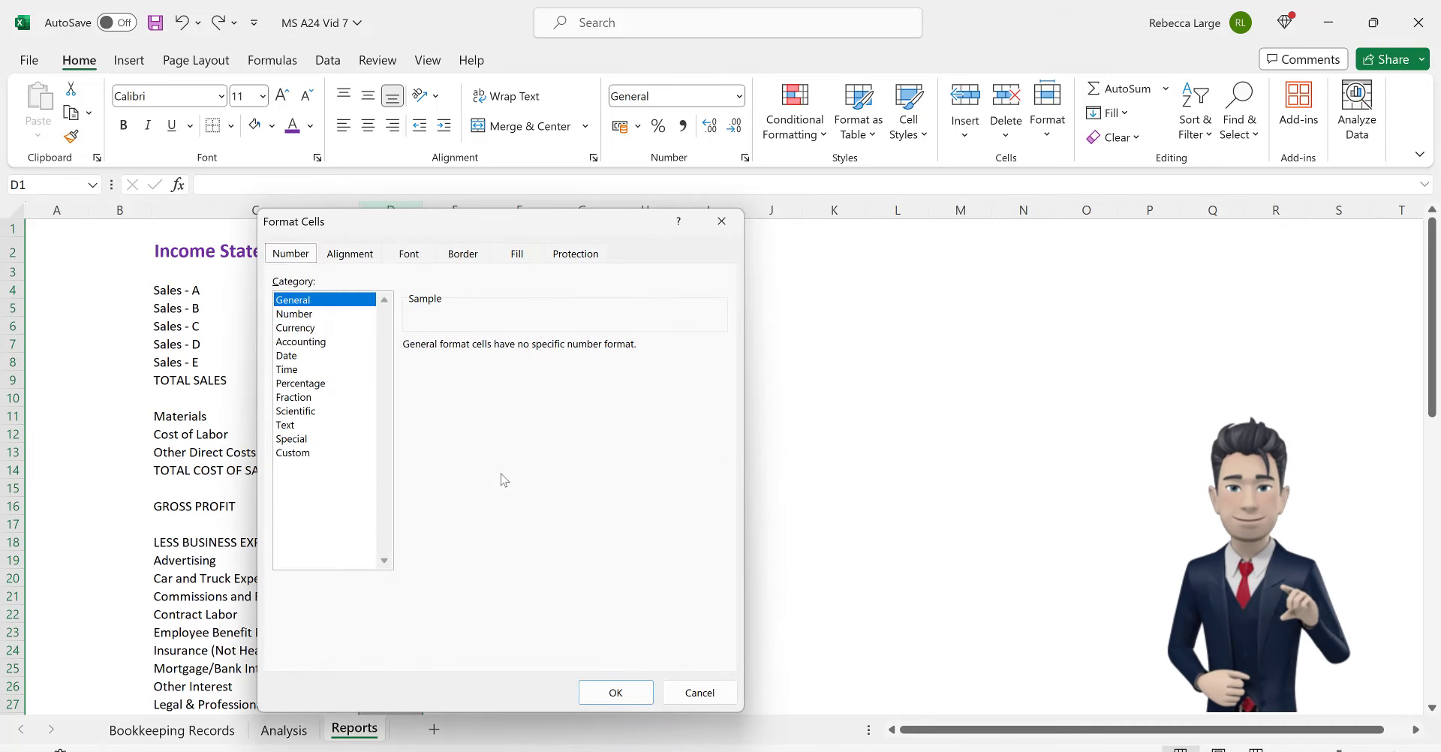
pyautogui.click(350, 315)
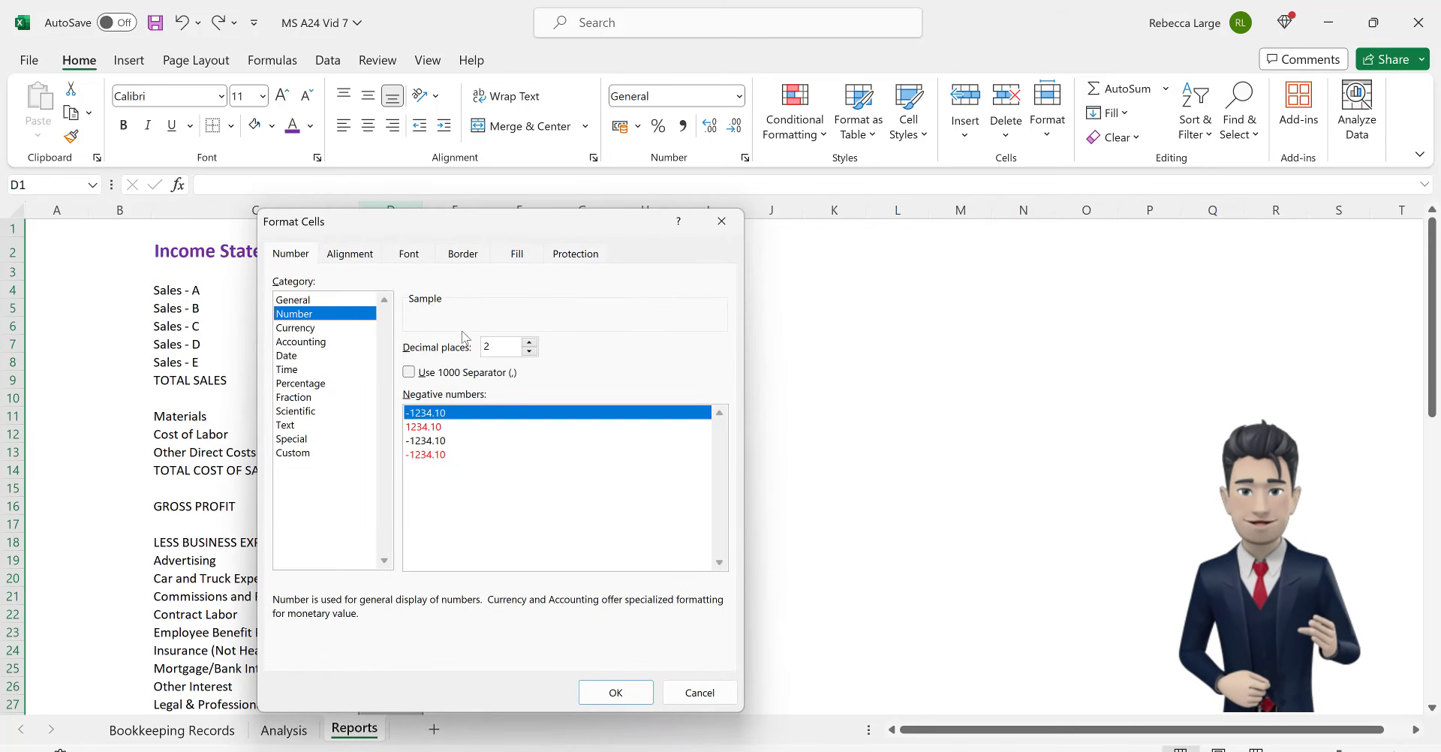
pyautogui.click(416, 373)
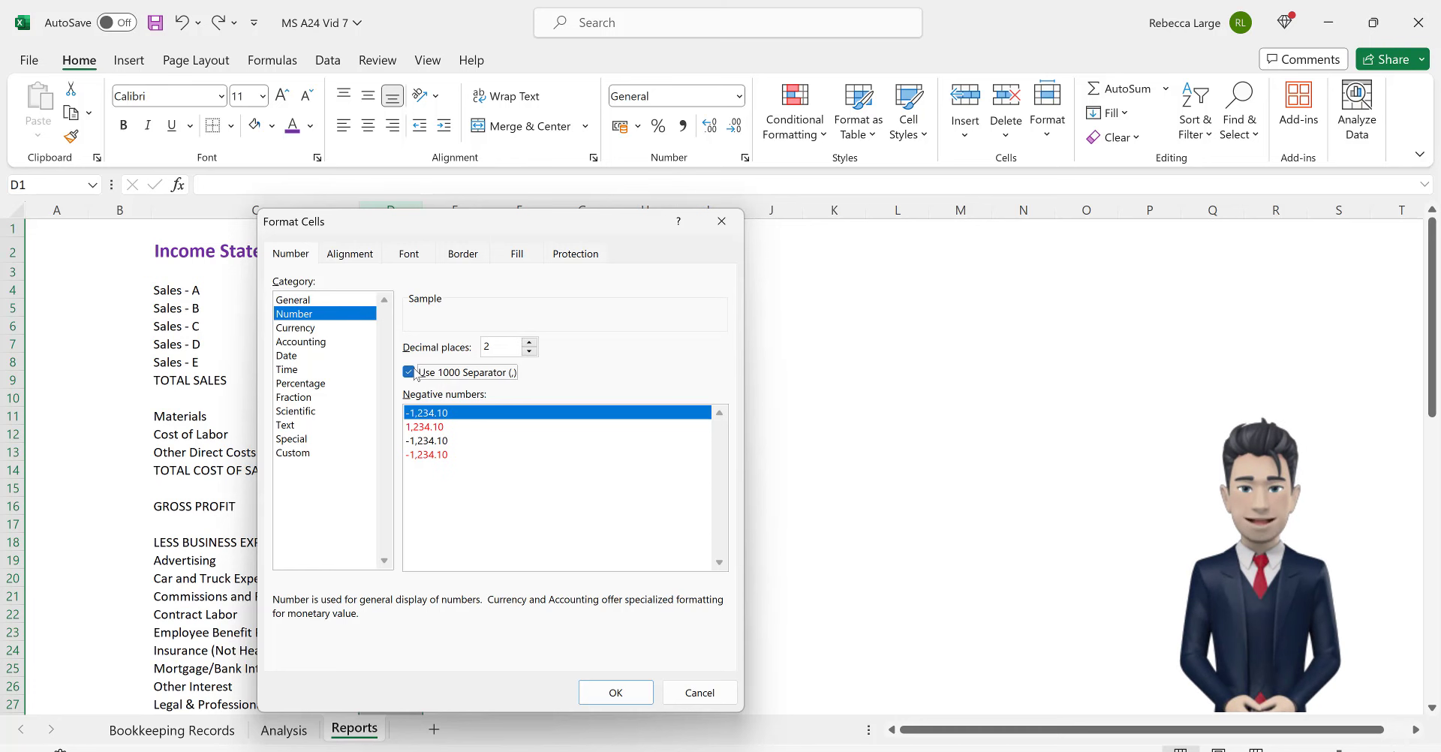
pyautogui.click(615, 691)
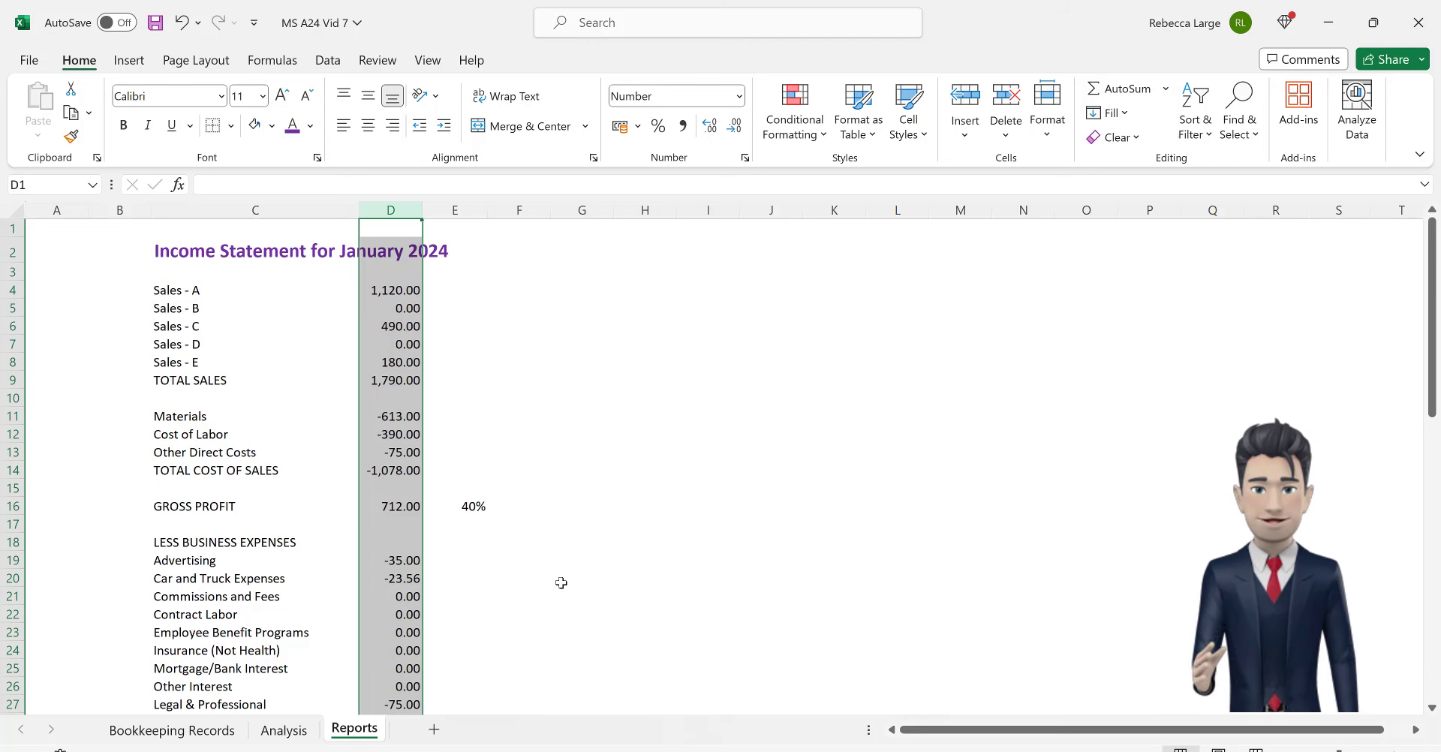
# Step: Make the TOTAL SALES and GROSS PROFIT rows a larger font, bold and purple
pyautogui.click(11, 381)
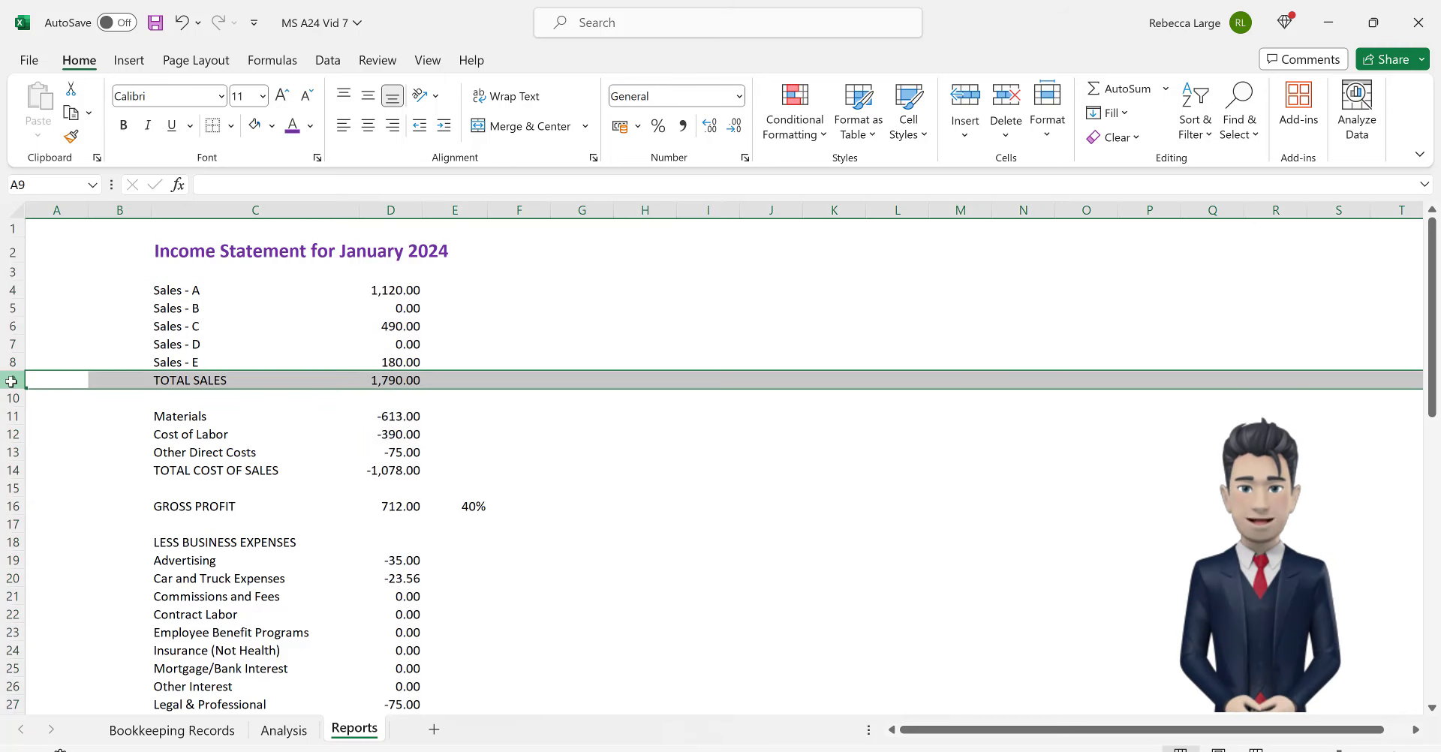
pyautogui.click(285, 97)
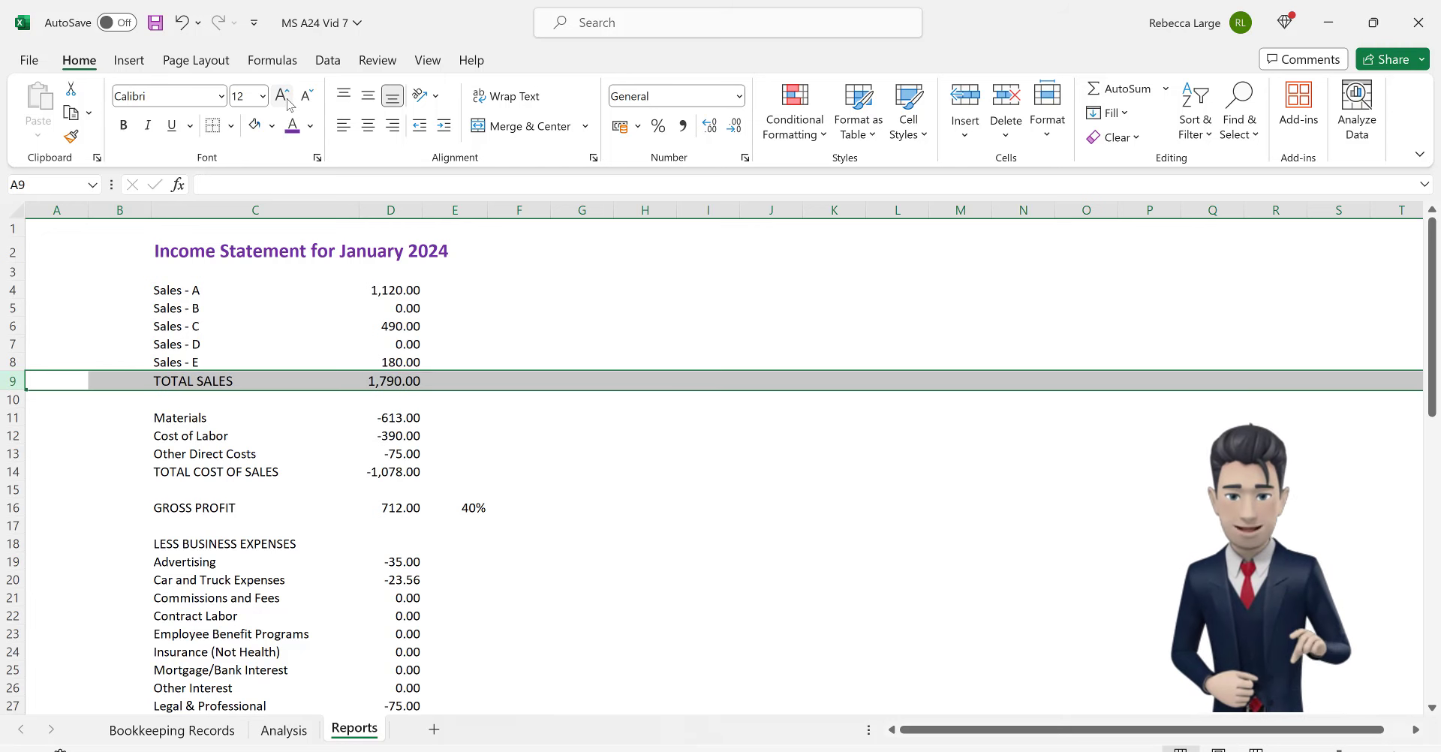
pyautogui.click(123, 126)
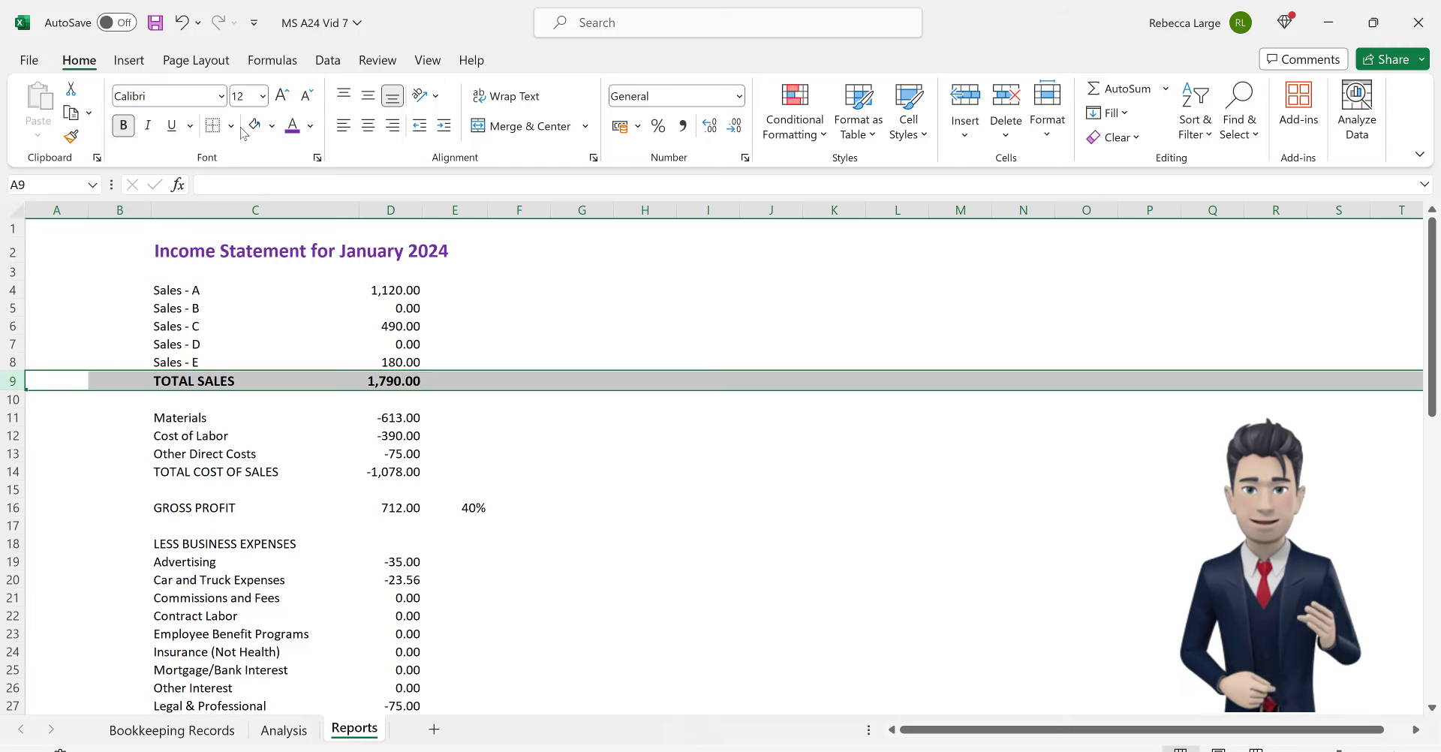
pyautogui.click(292, 129)
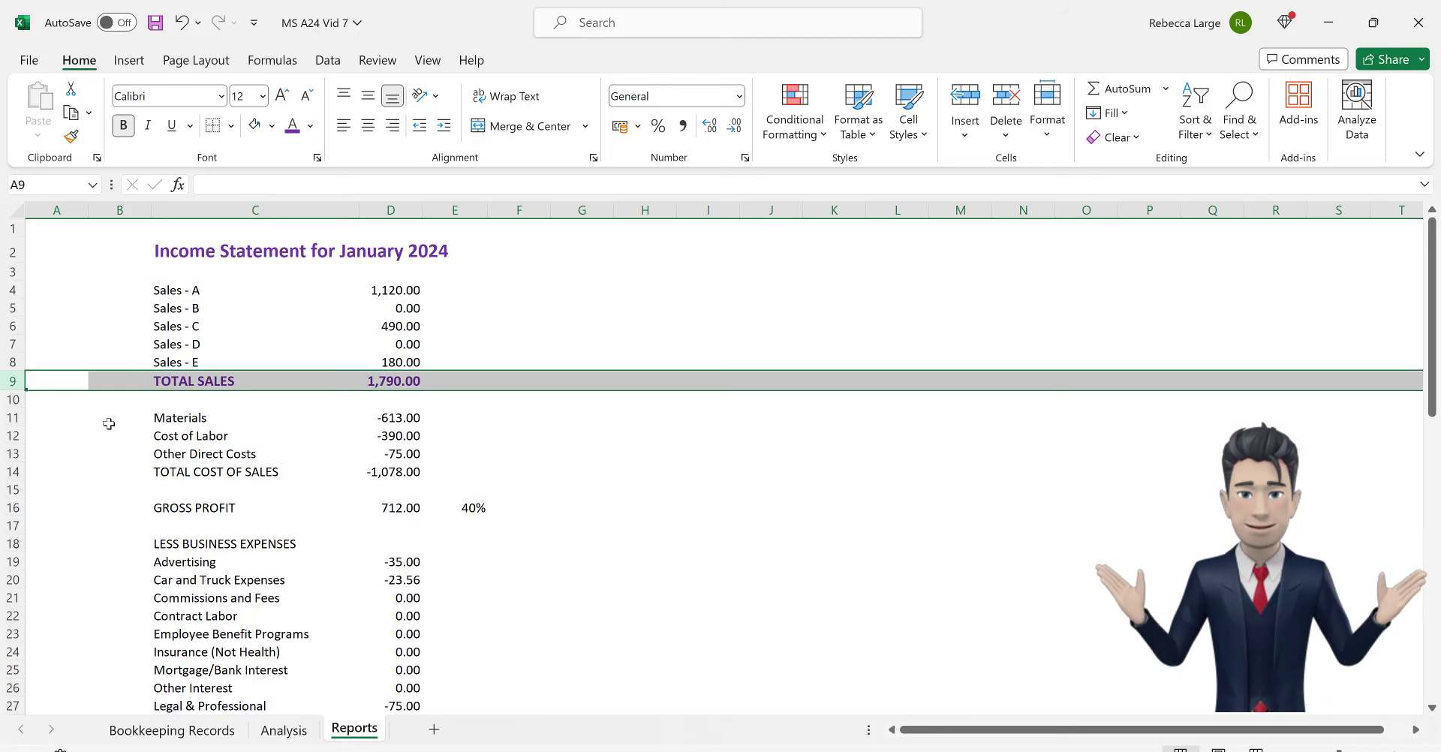
pyautogui.click(14, 507)
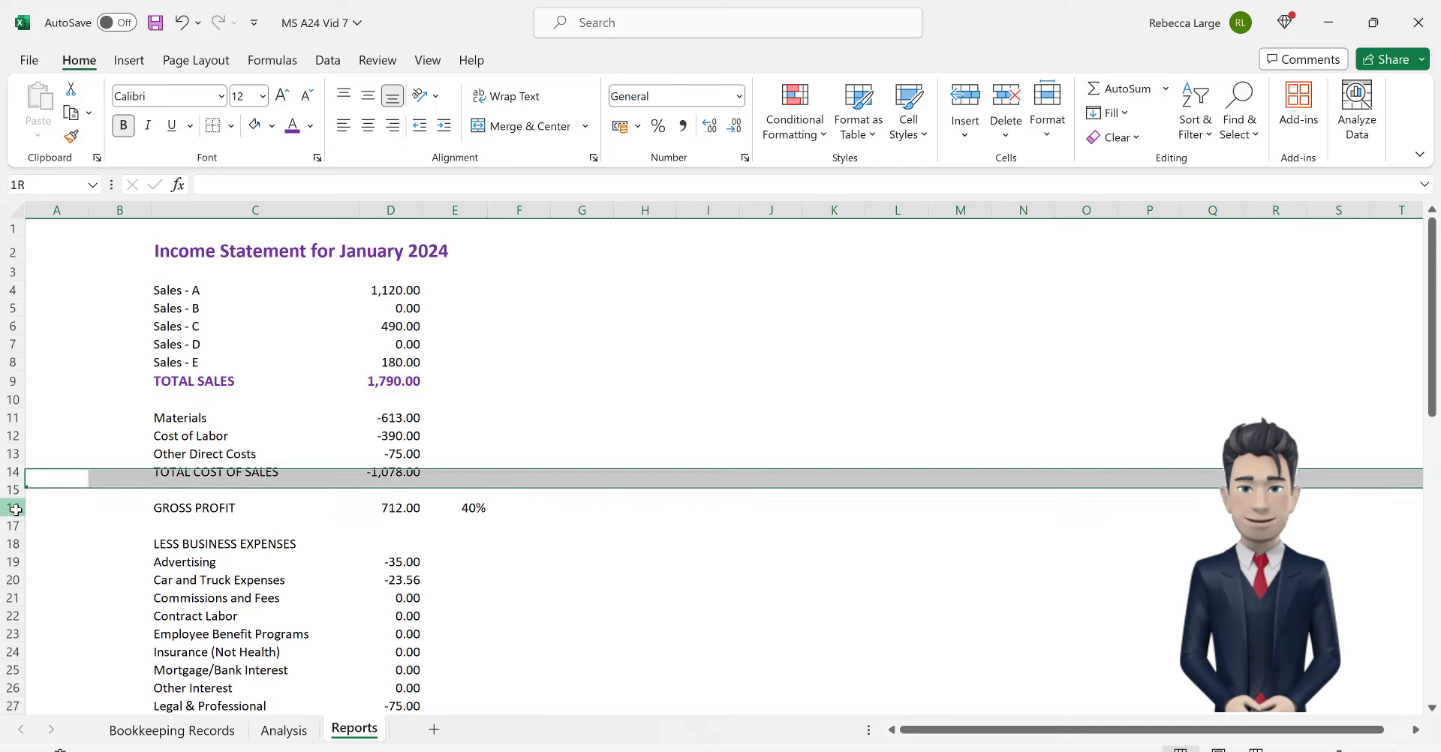
pyautogui.click(282, 95)
pyautogui.click(123, 124)
pyautogui.click(292, 126)
pyautogui.click(519, 527)
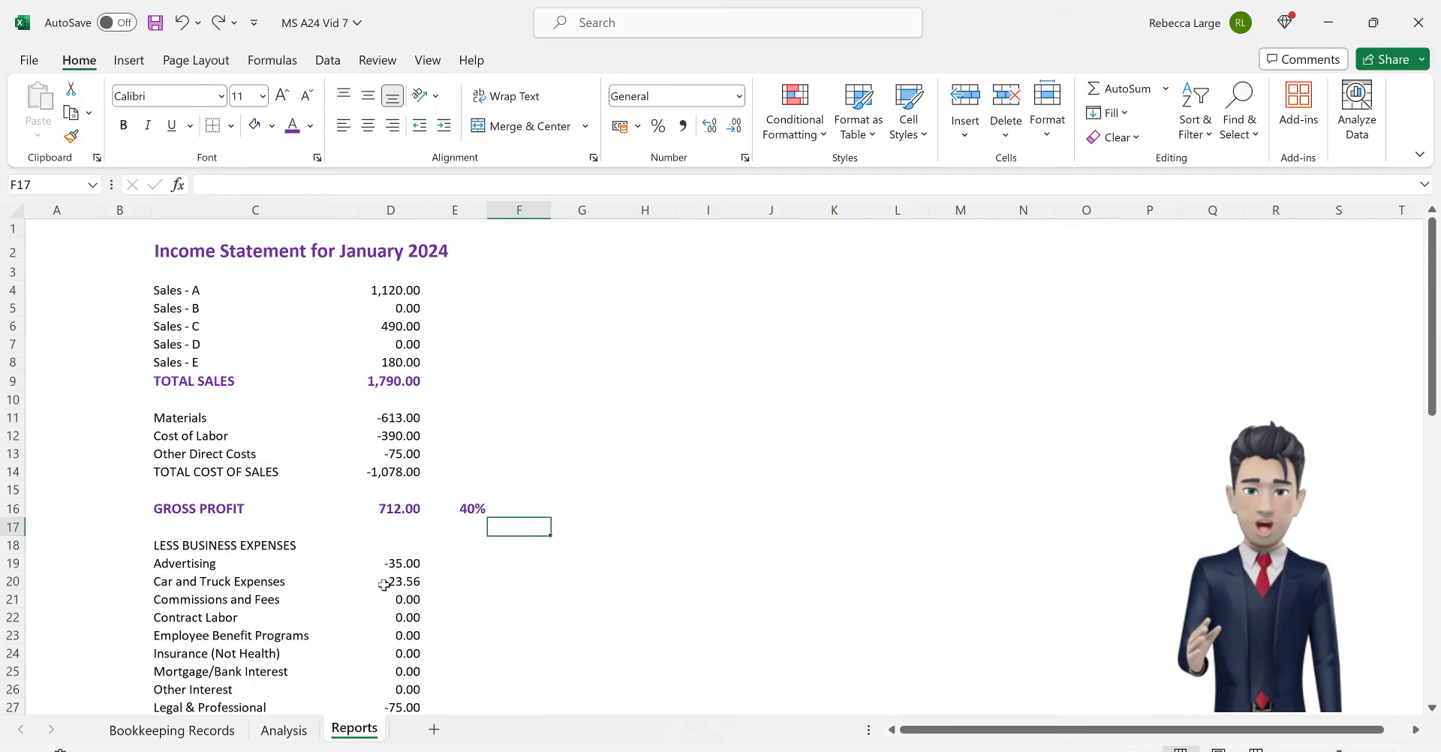
# Step: Indent the expense labels in C19:C44 one level
pyautogui.click(211, 563)
pyautogui.moveTo(209, 566); pyautogui.dragTo(225, 642)
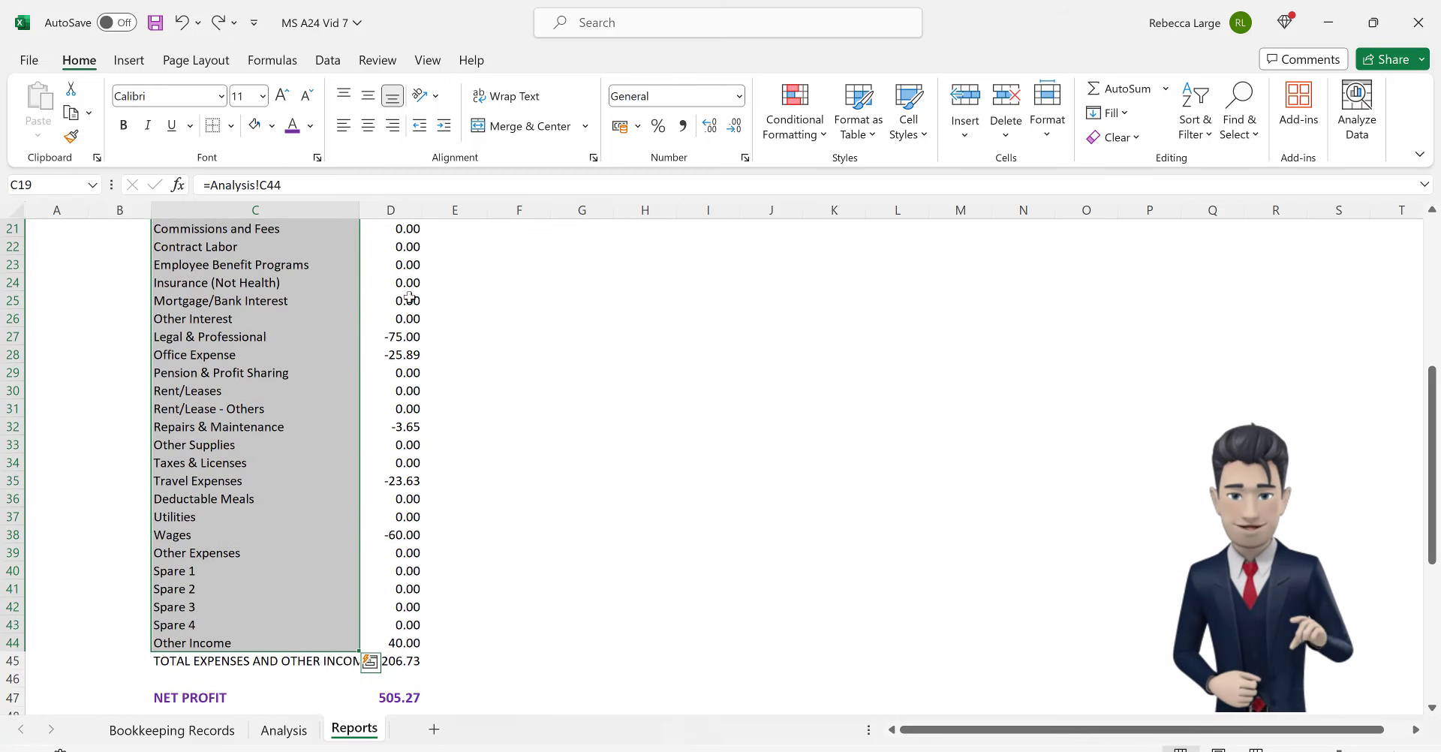
pyautogui.click(444, 127)
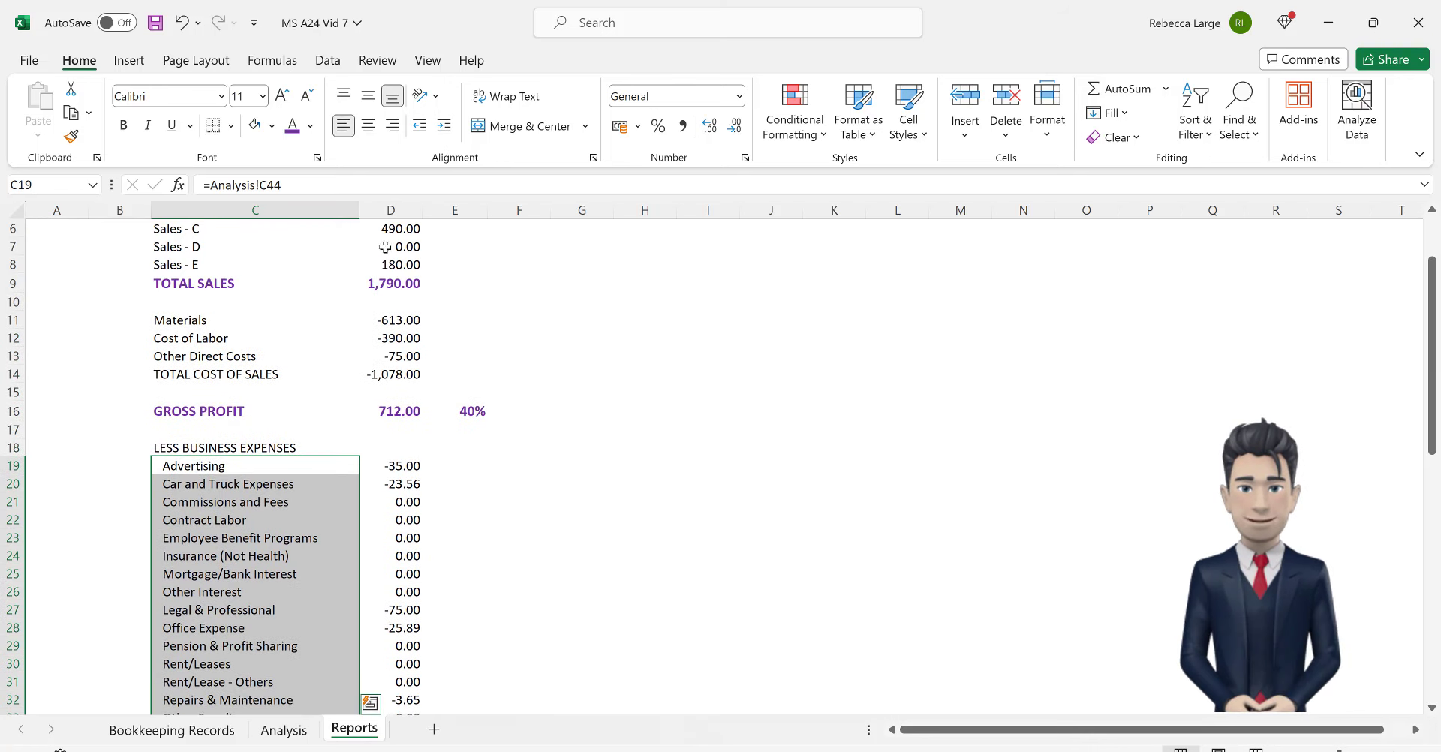
pyautogui.click(399, 436)
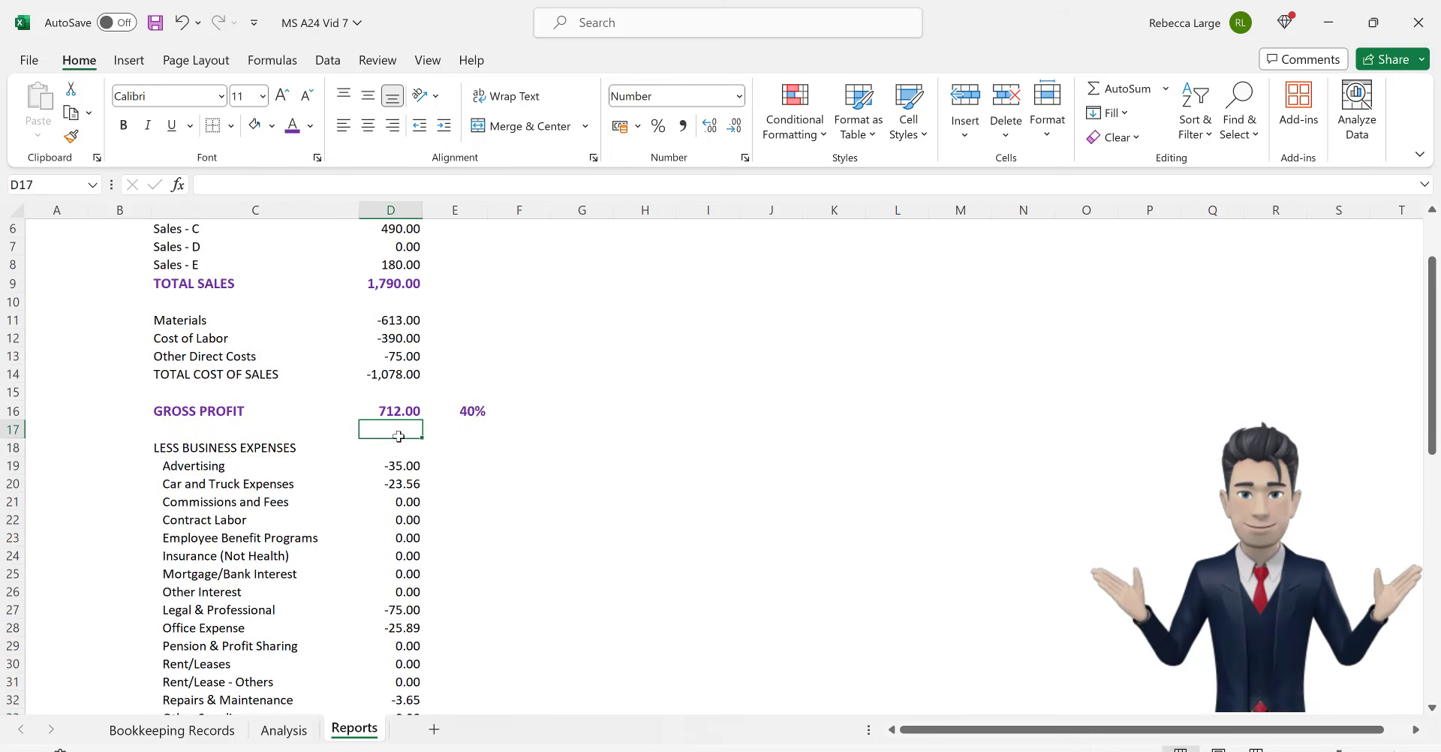
# Step: Set the Bookkeeping Records sheet tab colour to red from Standard Colors
pyautogui.click(286, 730)
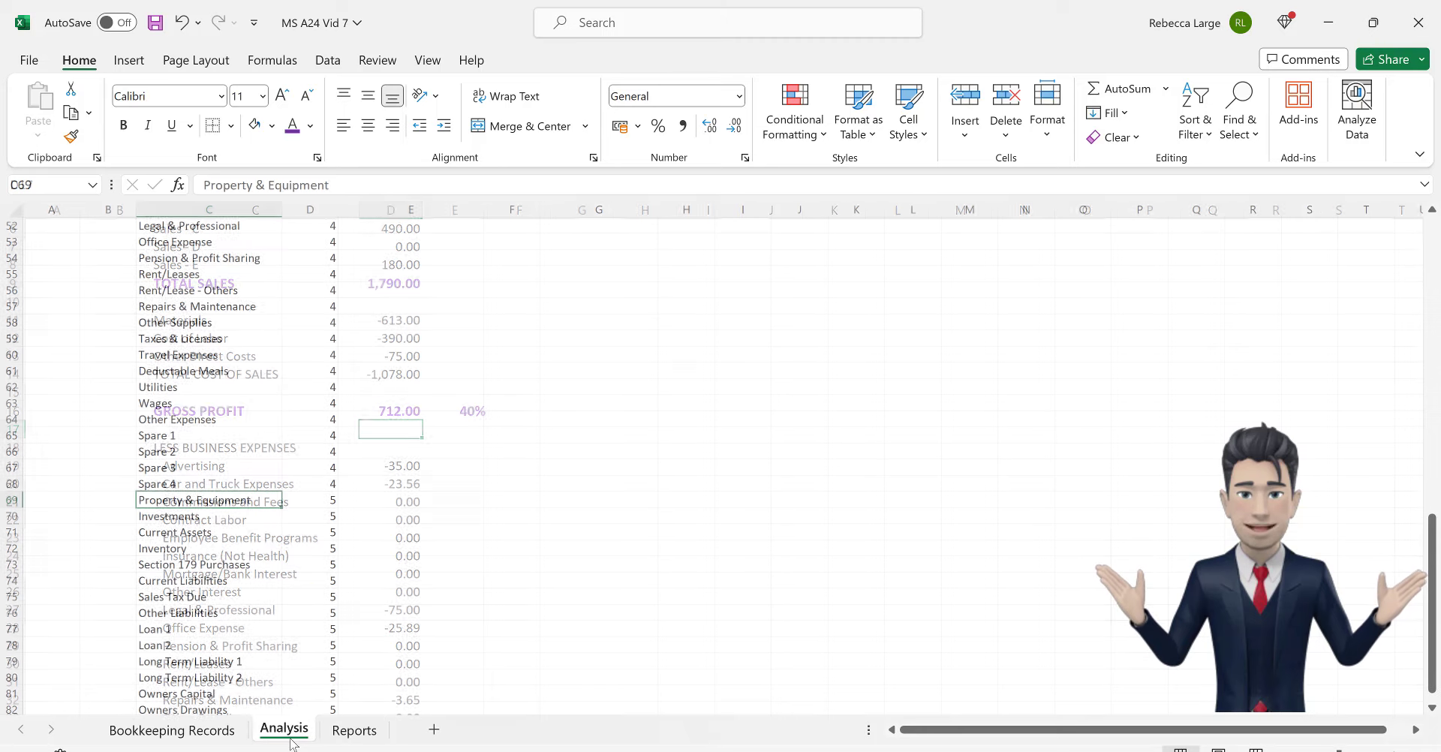
pyautogui.scroll(14, 418, 580)
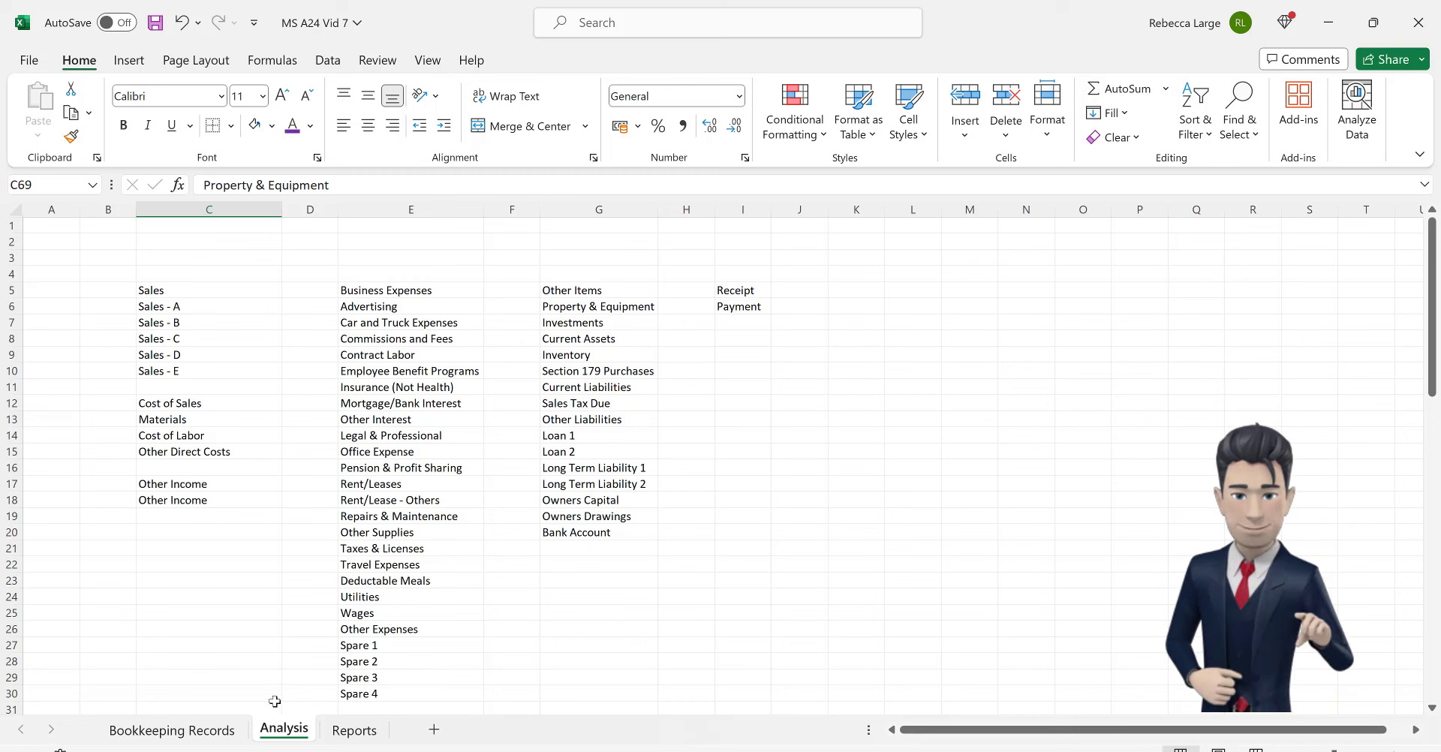
pyautogui.click(216, 731)
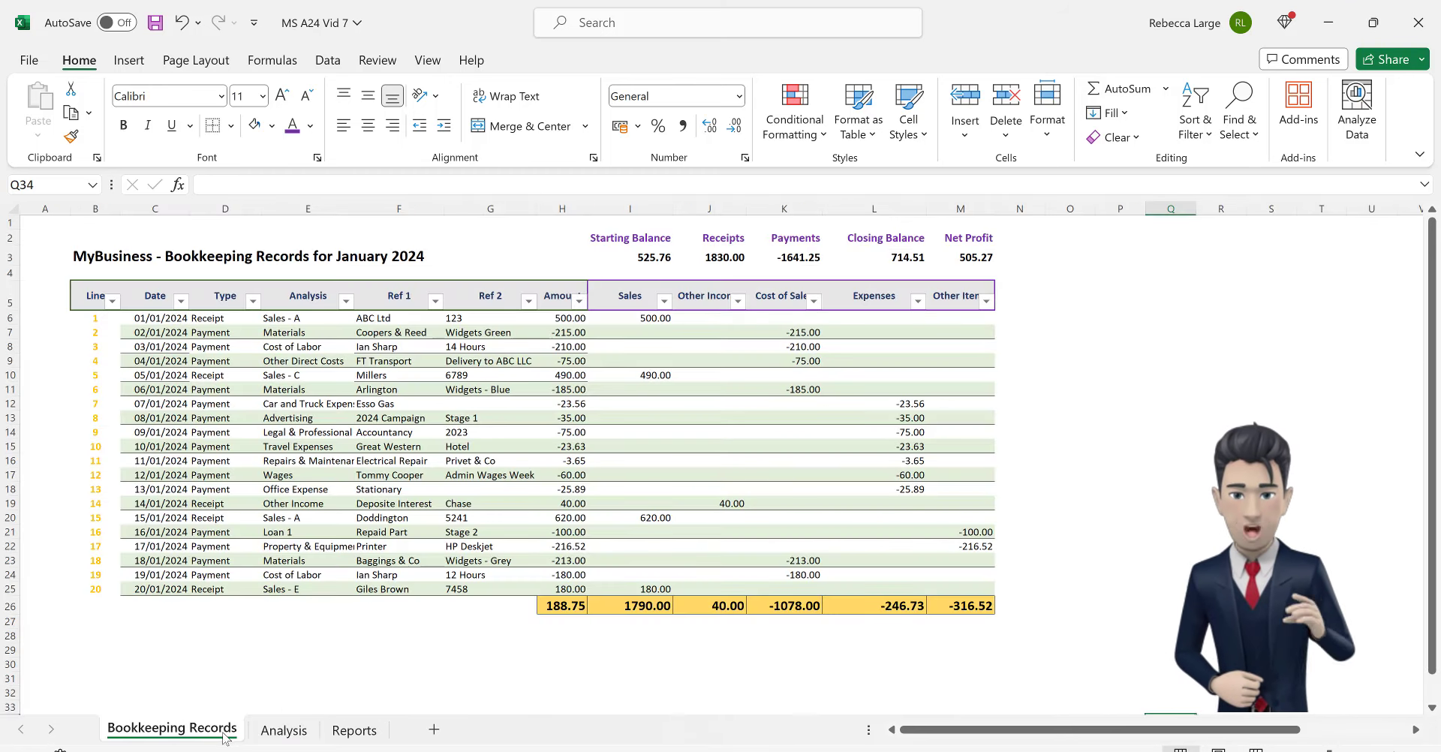
pyautogui.rightClick(225, 731)
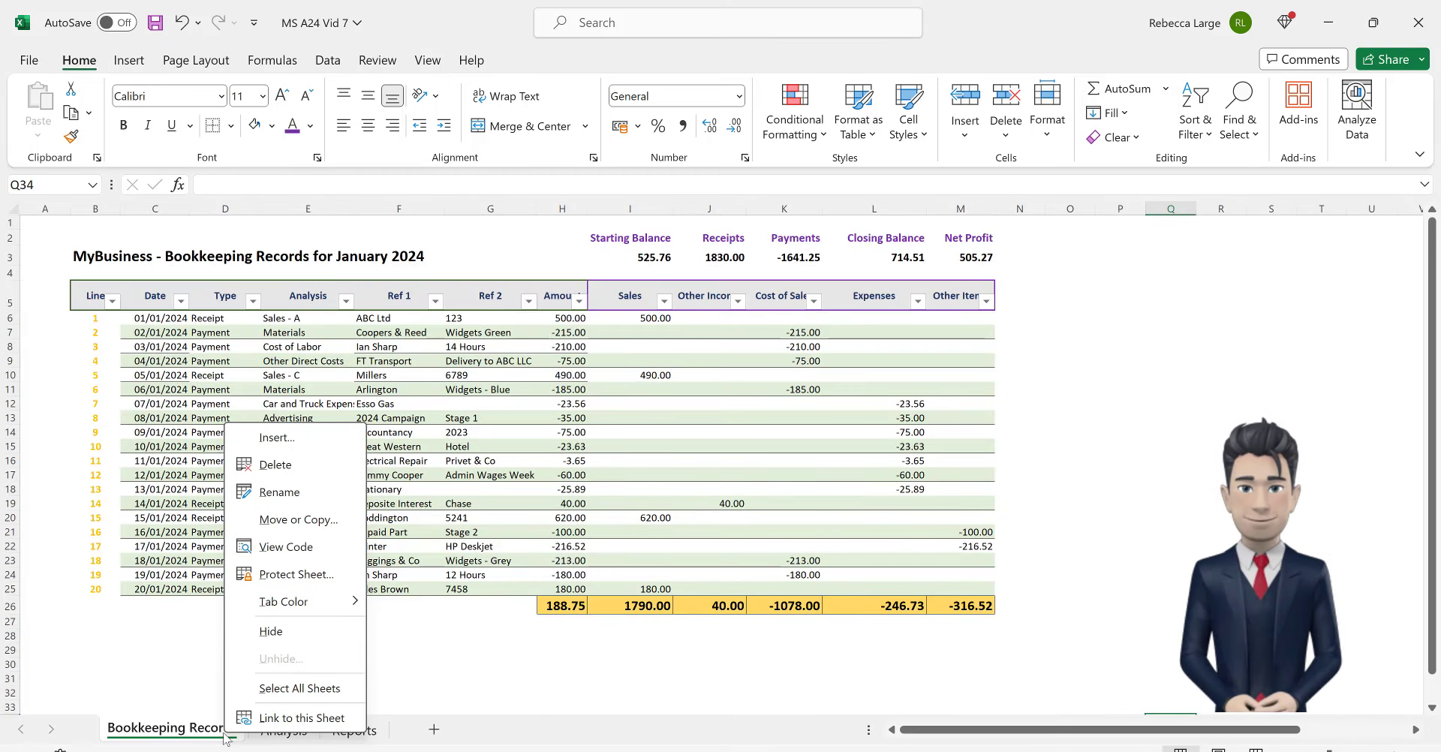
pyautogui.moveTo(324, 606)
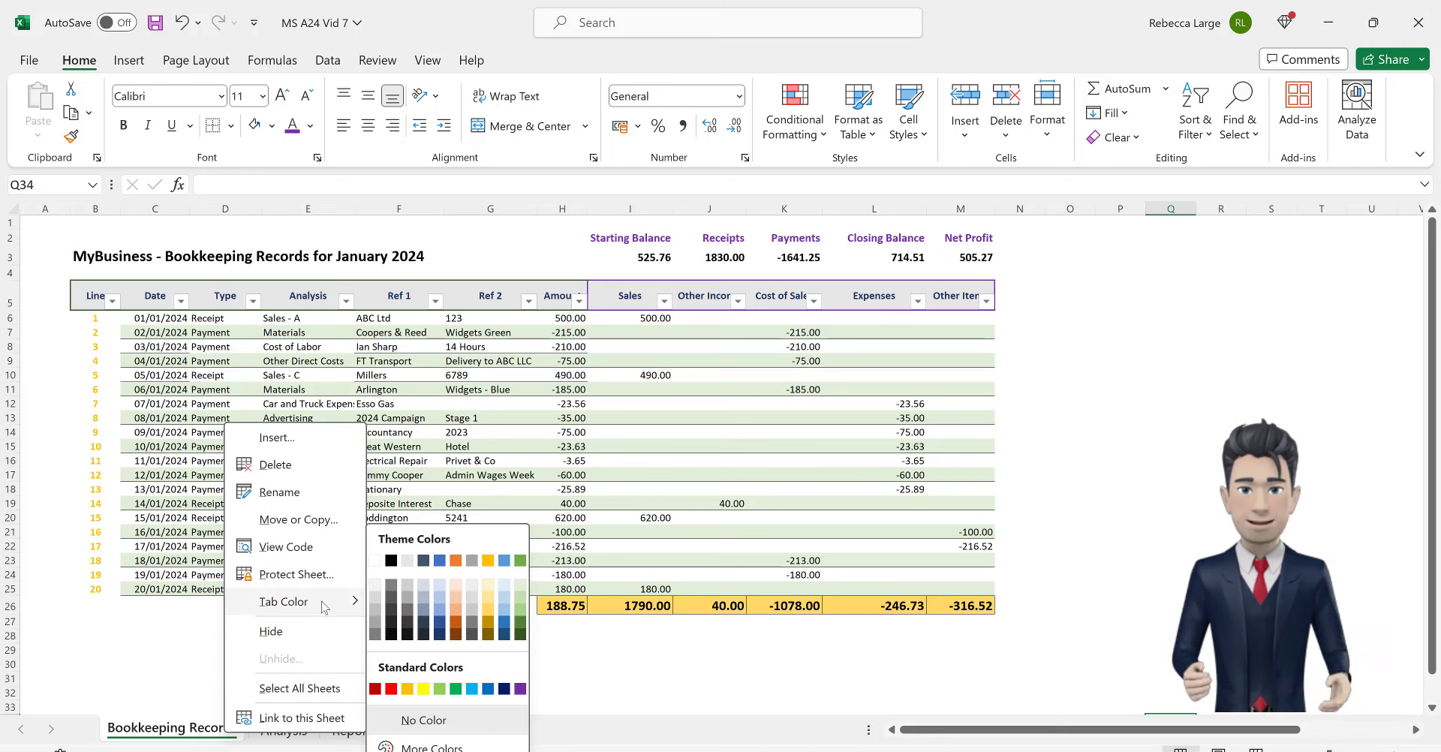
pyautogui.click(45, 621)
pyautogui.scroll(-1, 94, 678)
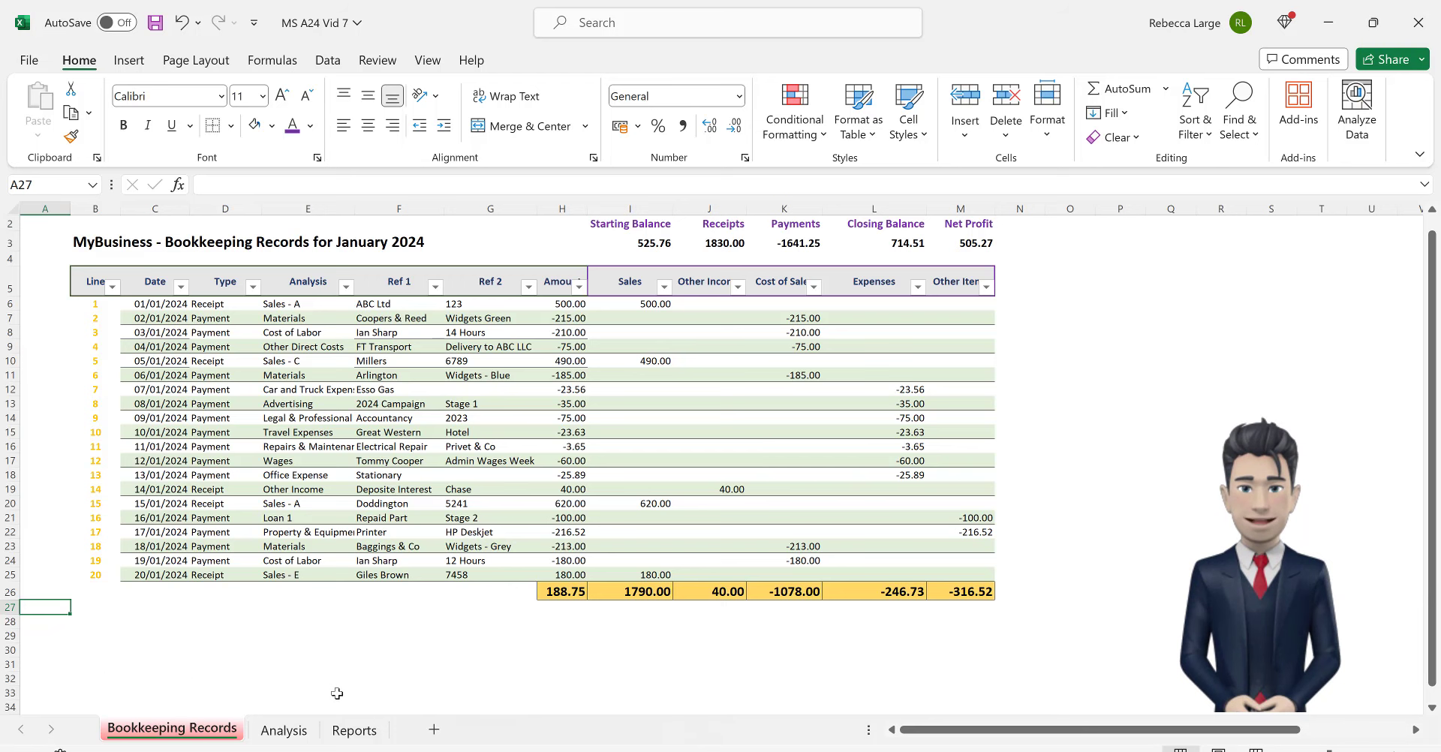
# Step: Move Reports before Analysis, colour its tab dark green, and return to Bookkeeping Records
pyautogui.click(354, 730)
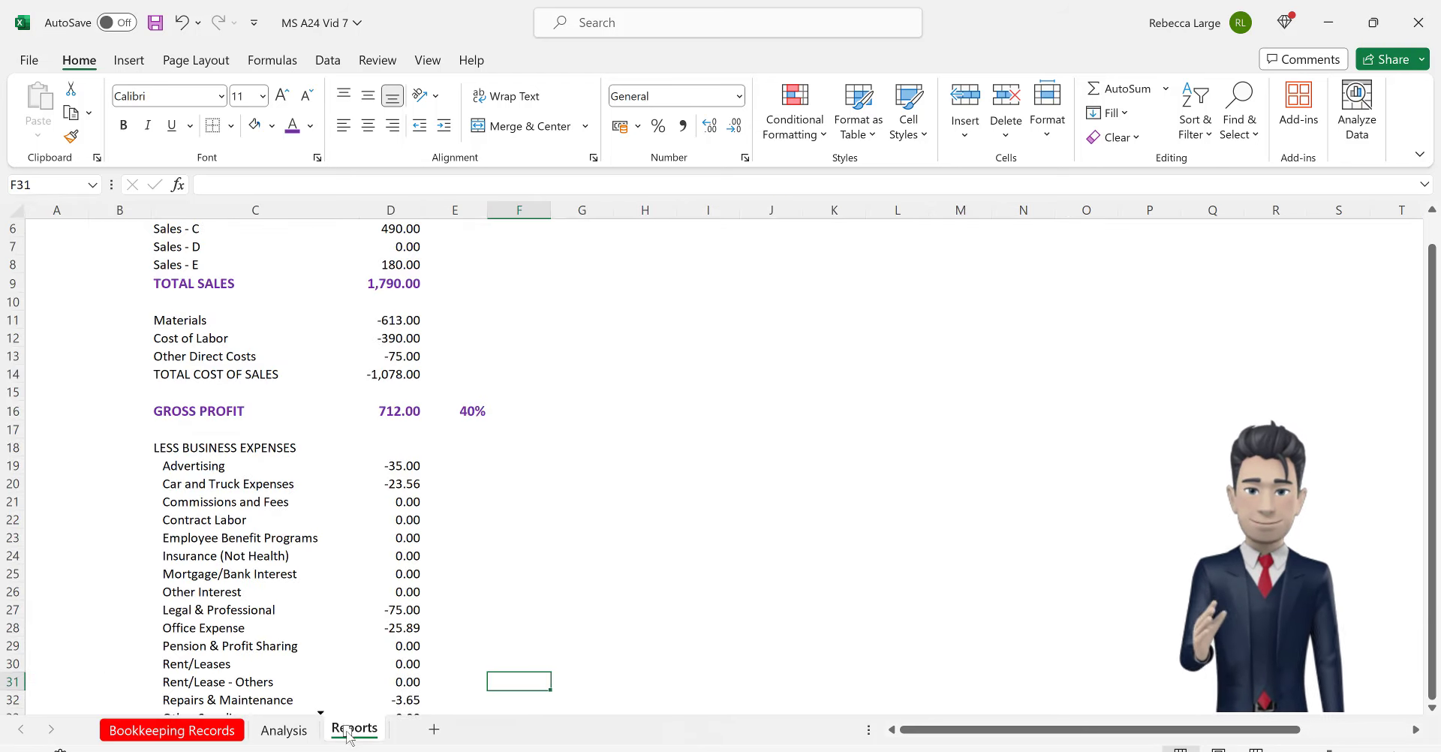
pyautogui.moveTo(285, 739); pyautogui.dragTo(279, 739)
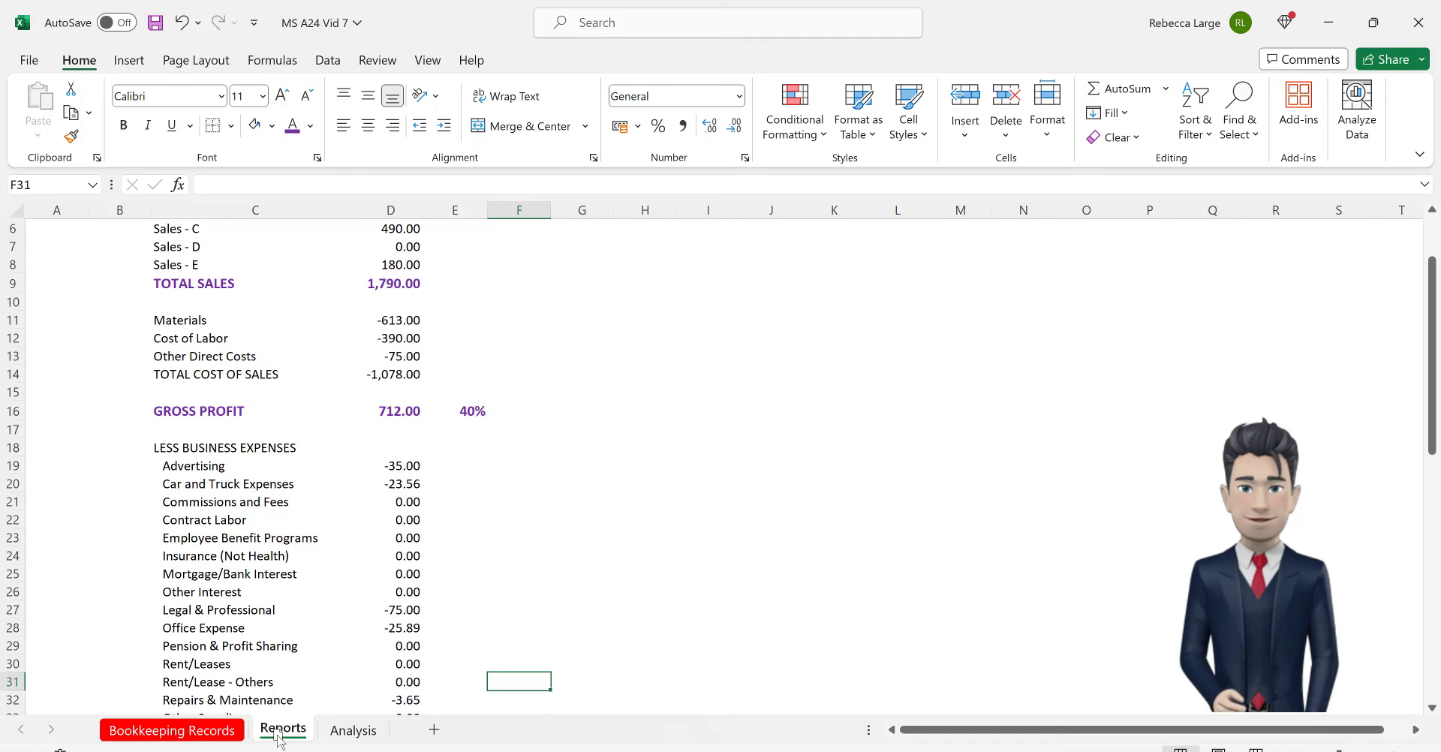
pyautogui.rightClick(279, 740)
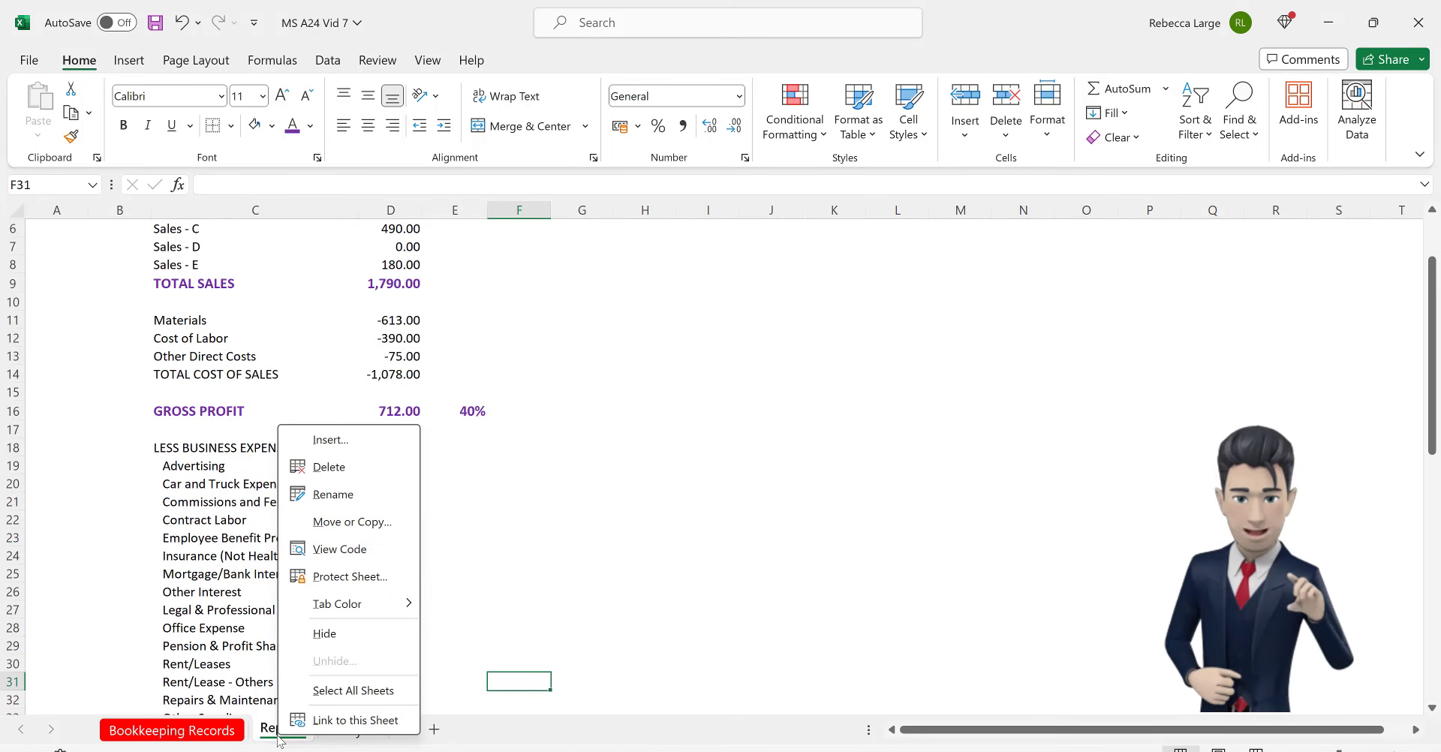
pyautogui.moveTo(373, 605)
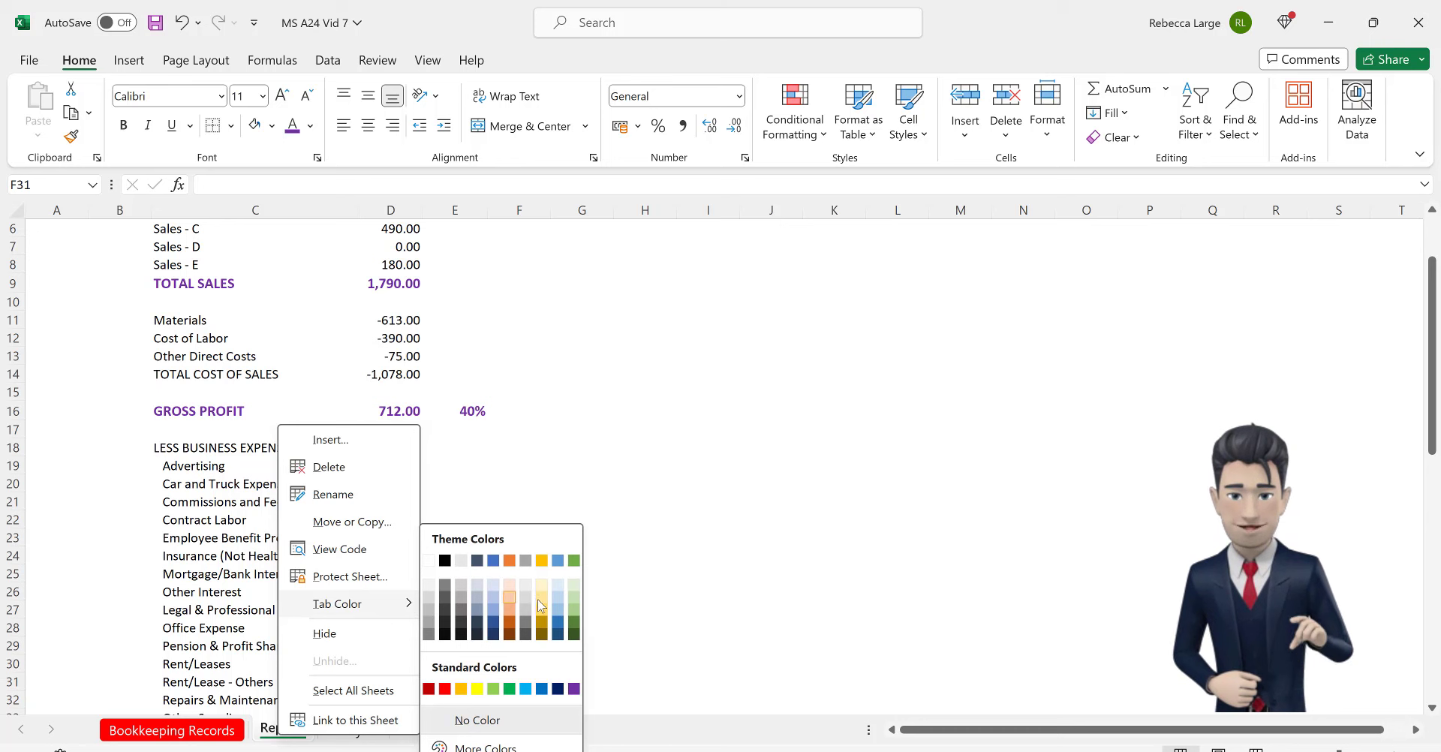
pyautogui.click(574, 627)
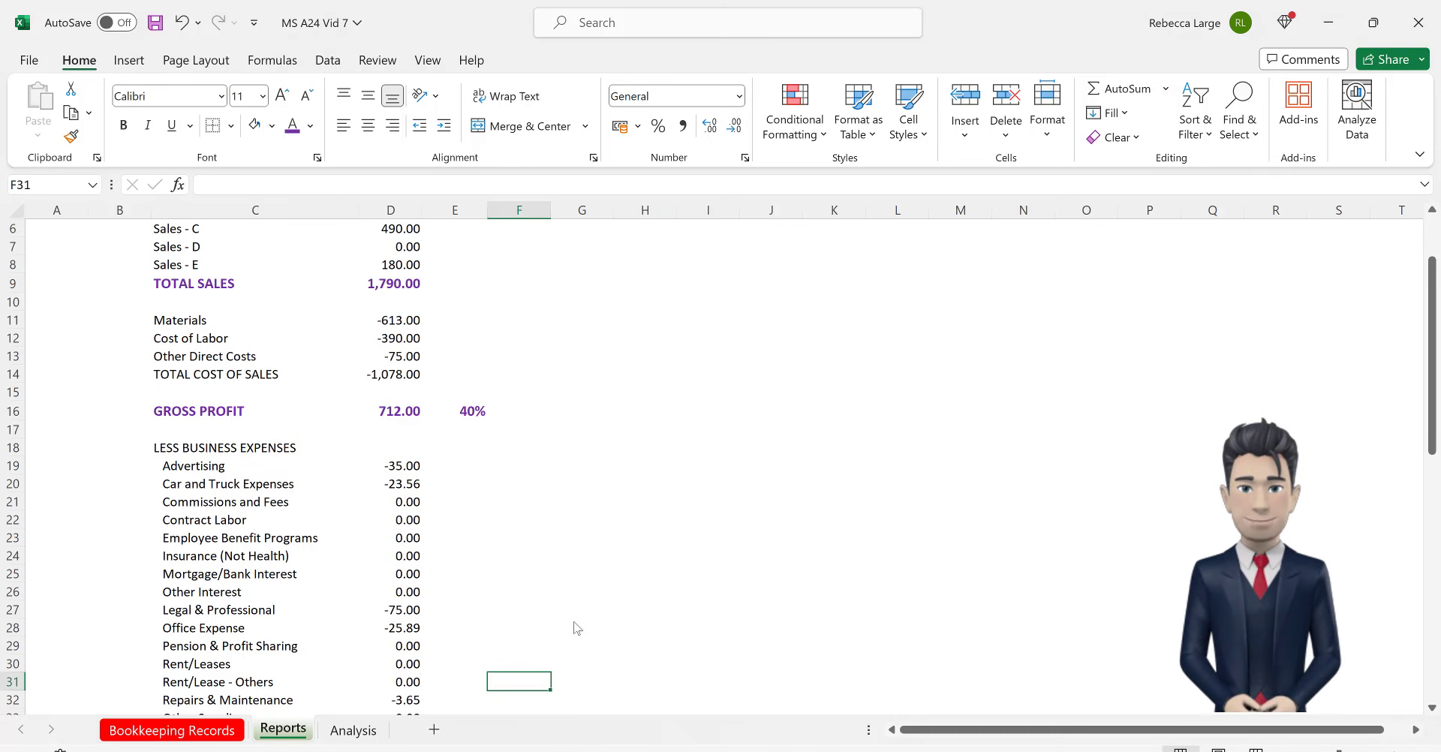
pyautogui.click(225, 739)
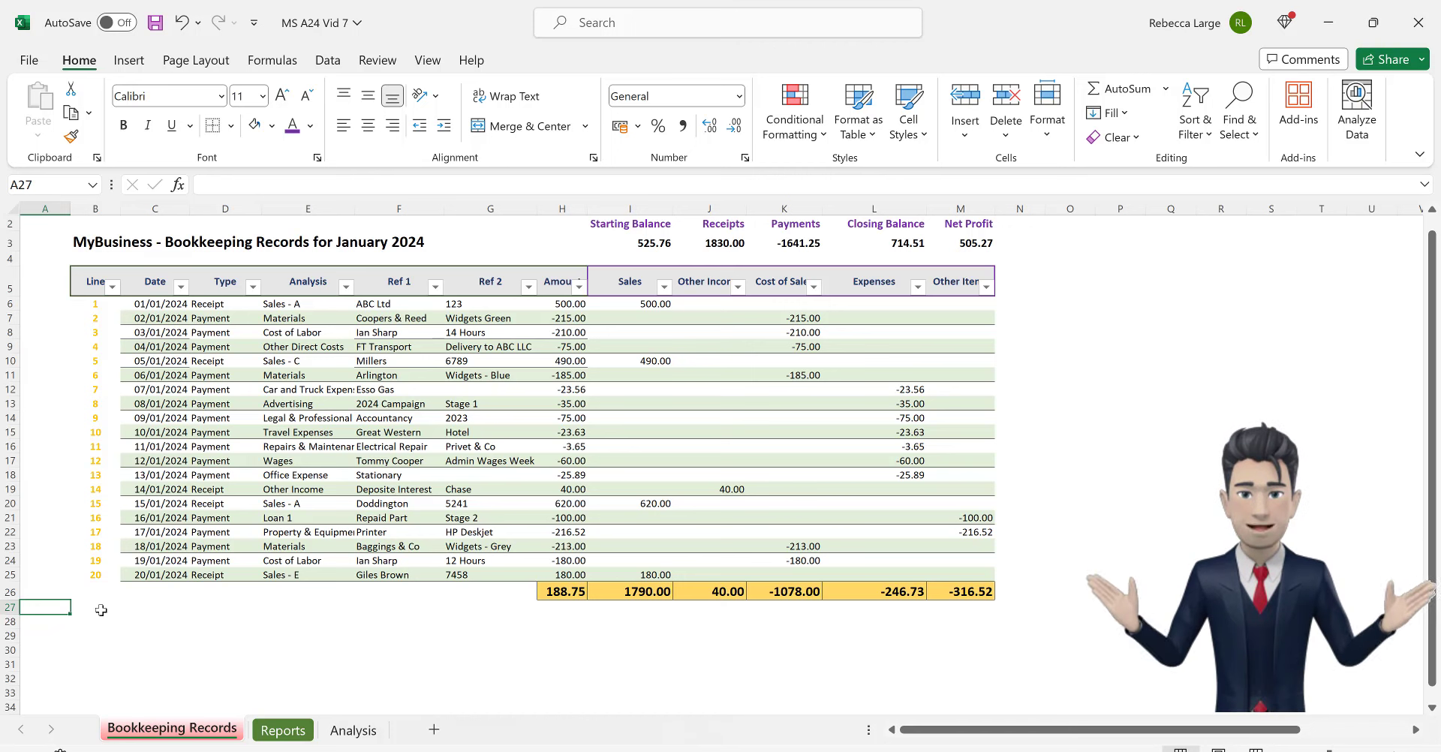
pyautogui.scroll(1, 101, 610)
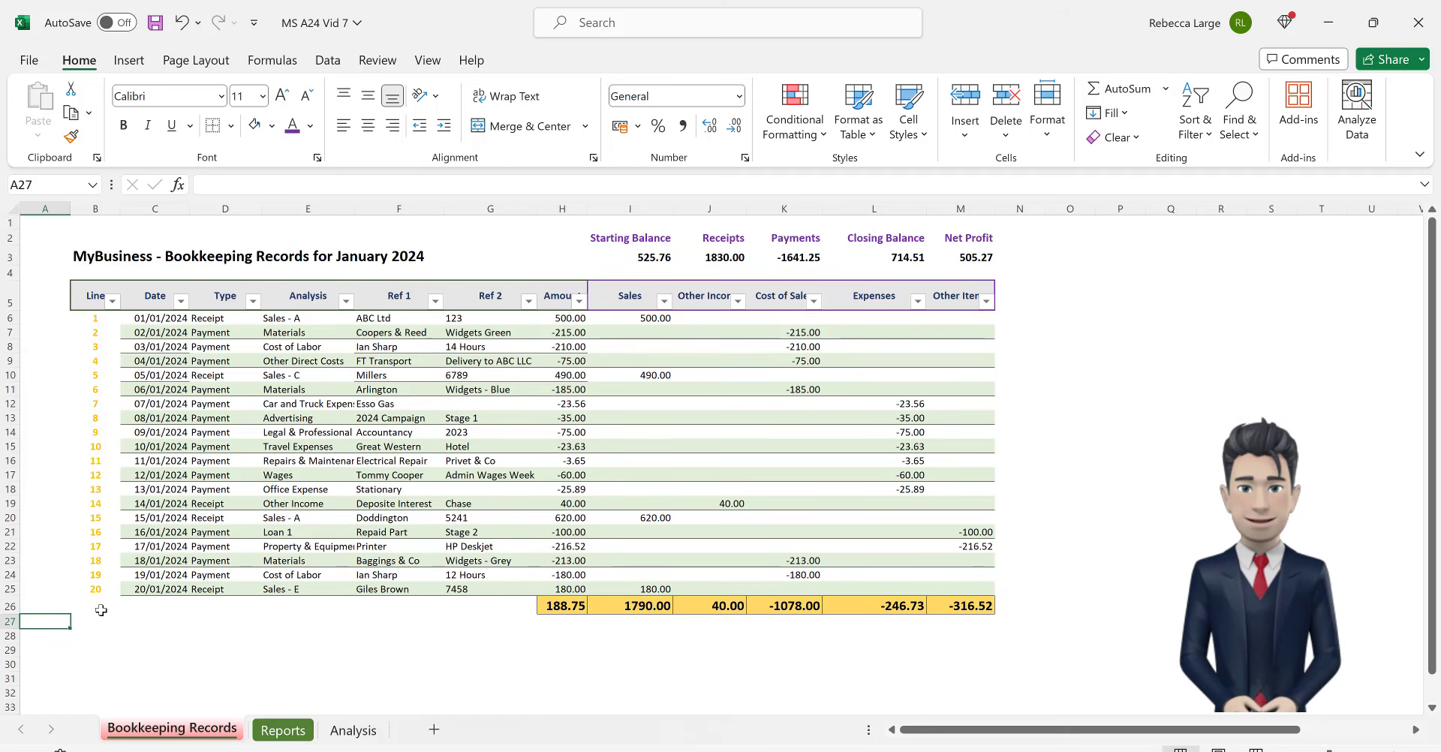